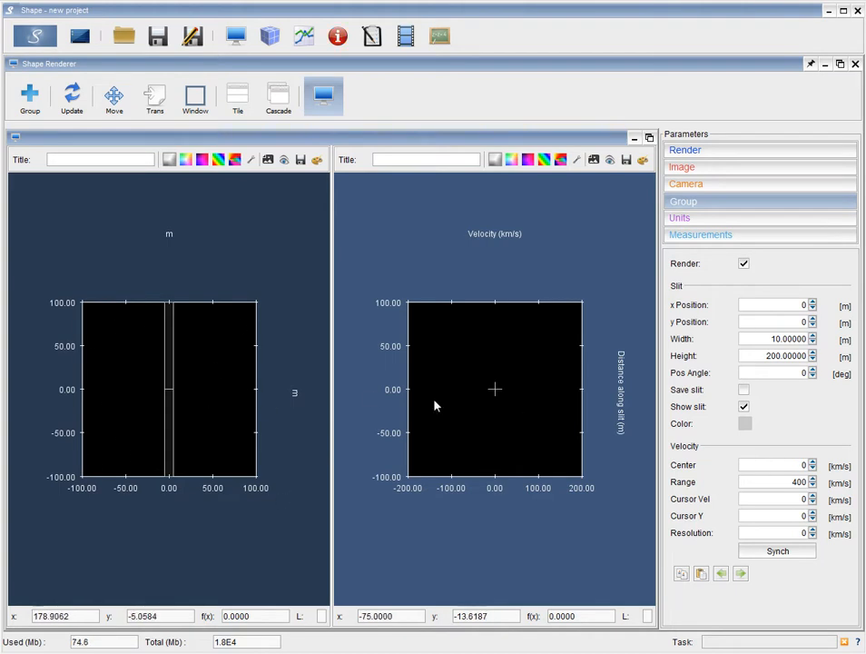
- View the 3D module briefly and return to the Render module with its image and velocity displays
{"action": "left_click", "coordinate": [271, 40]}
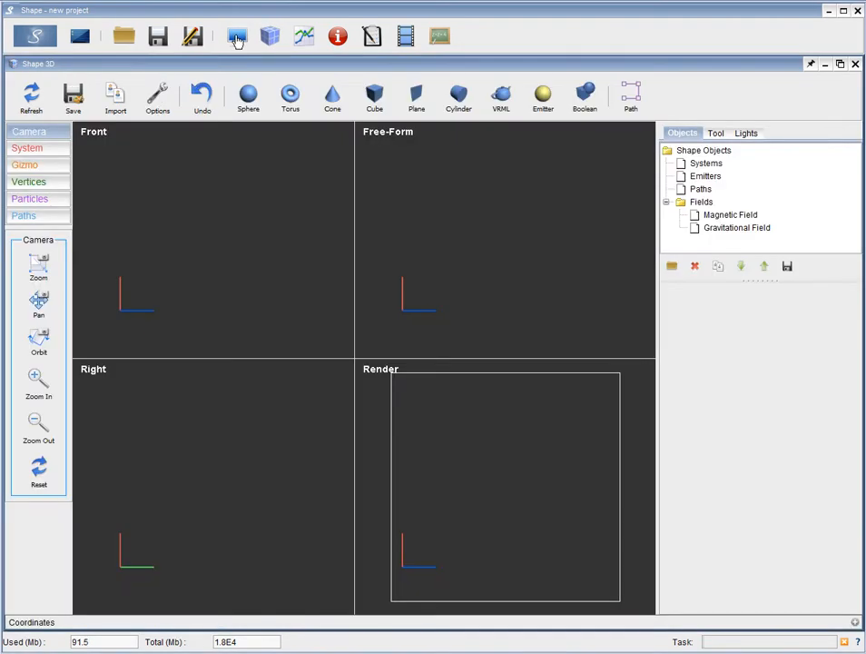
{"action": "left_click", "coordinate": [237, 39]}
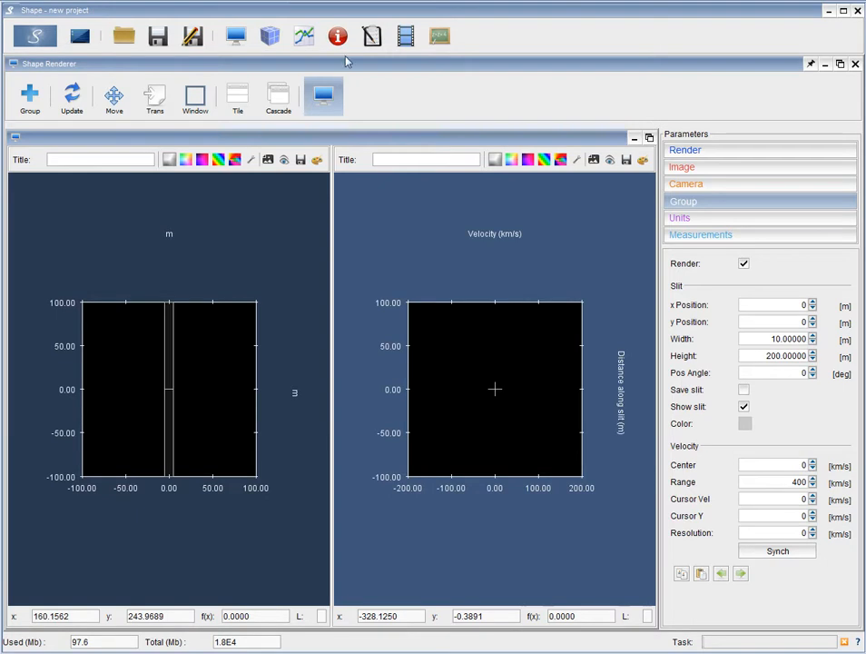
{"action": "left_click", "coordinate": [326, 98]}
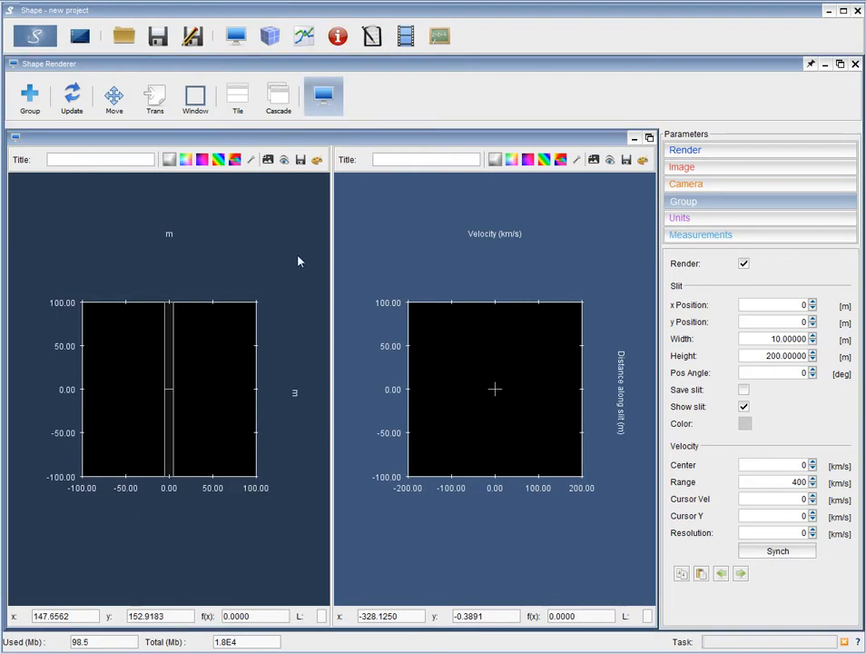
- Load backgroundimage.png from the BACKGROUNDIMAGE folder as the background of the image display
{"action": "left_click", "coordinate": [285, 162]}
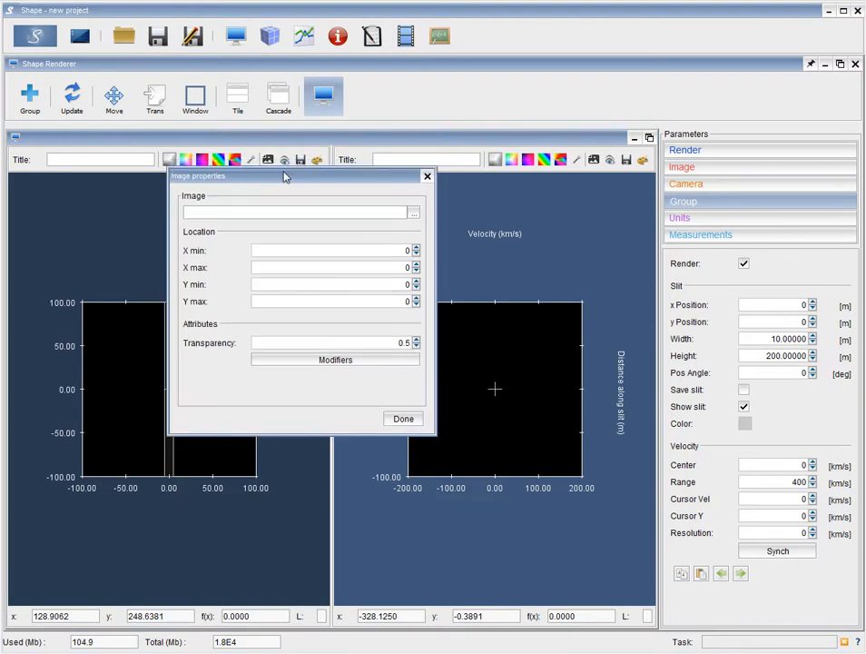
{"action": "left_click", "coordinate": [198, 211]}
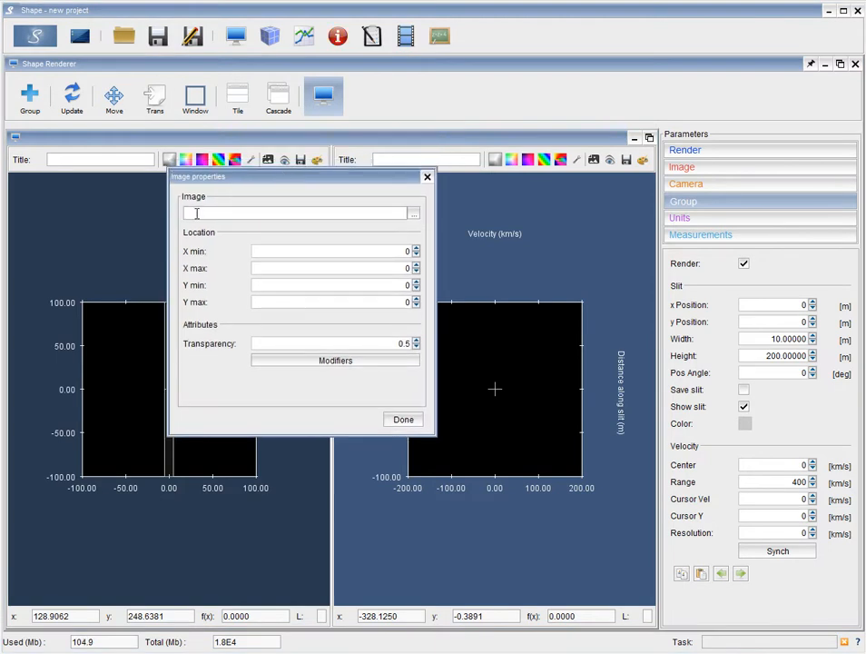
{"action": "left_click", "coordinate": [413, 215]}
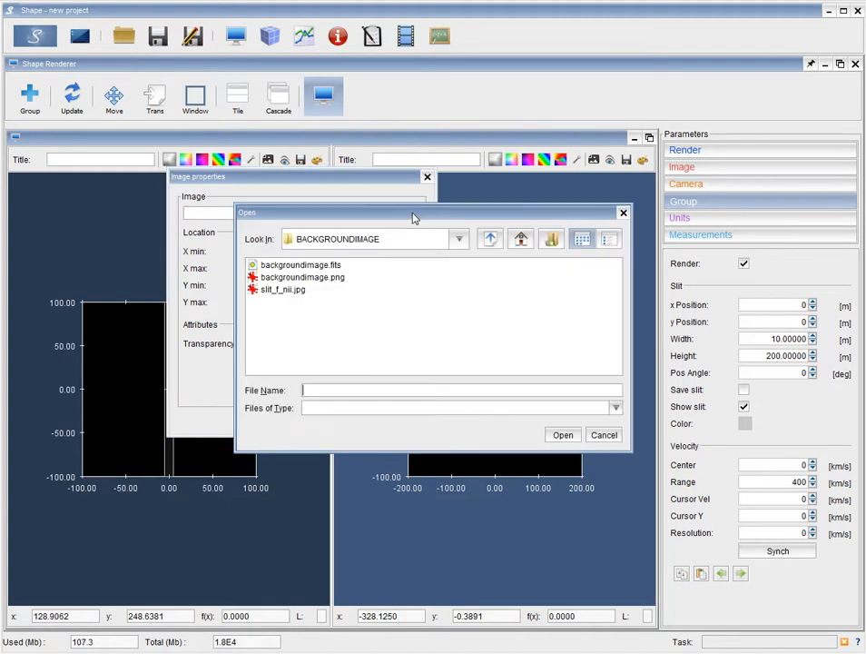
{"action": "left_click_drag", "start_coordinate": [383, 222], "coordinate": [344, 199]}
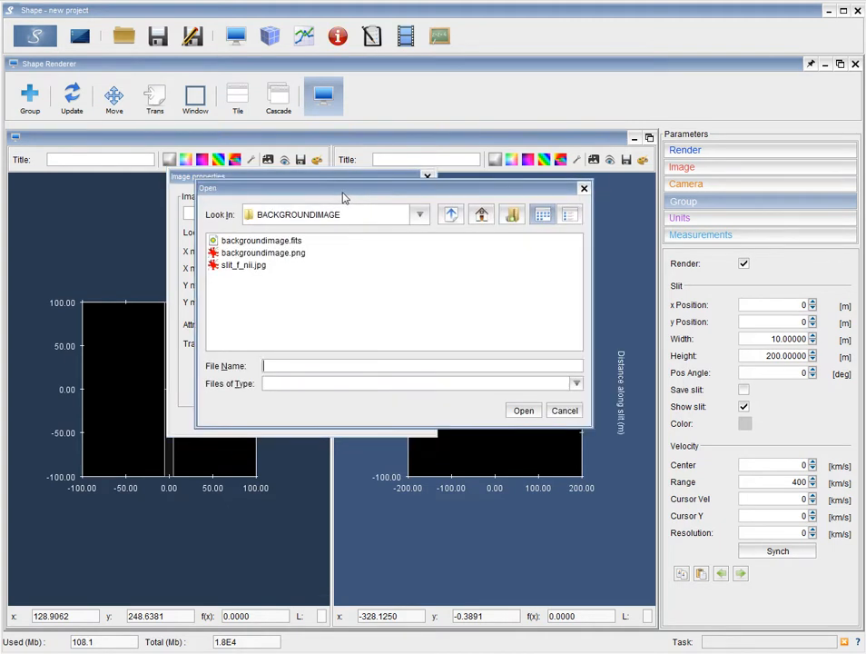
{"action": "left_click", "coordinate": [263, 254]}
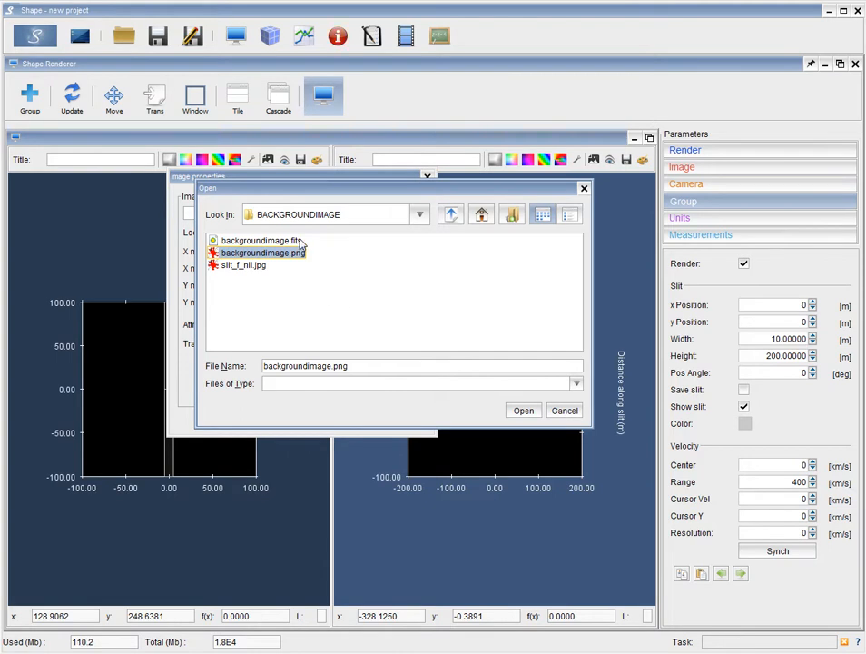
{"action": "left_click", "coordinate": [521, 412]}
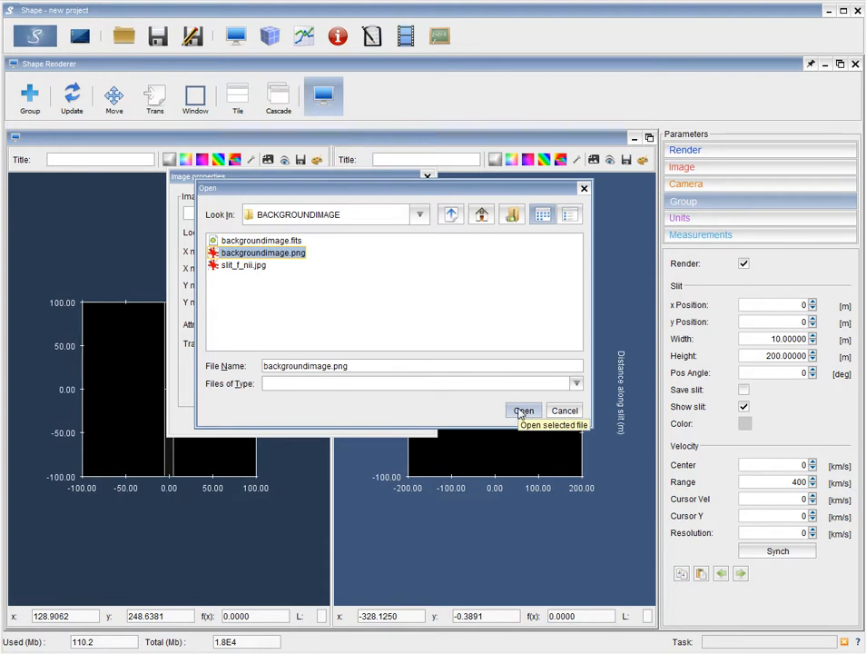
{"action": "left_click", "coordinate": [520, 412]}
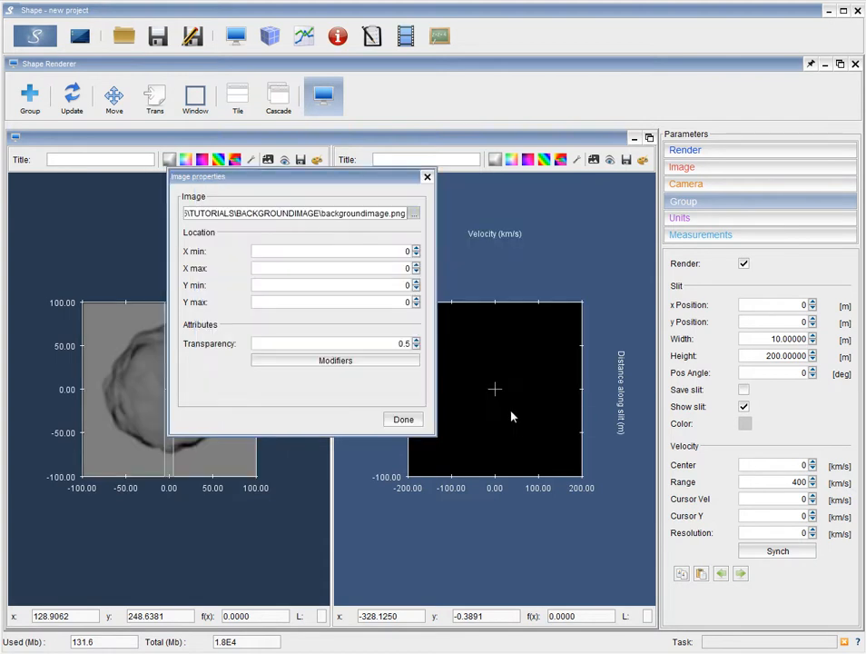
- Place the background image from X -80 to 80 and Y -70 to 90, with its transparency set to 0
{"action": "left_click_drag", "start_coordinate": [316, 185], "coordinate": [476, 184]}
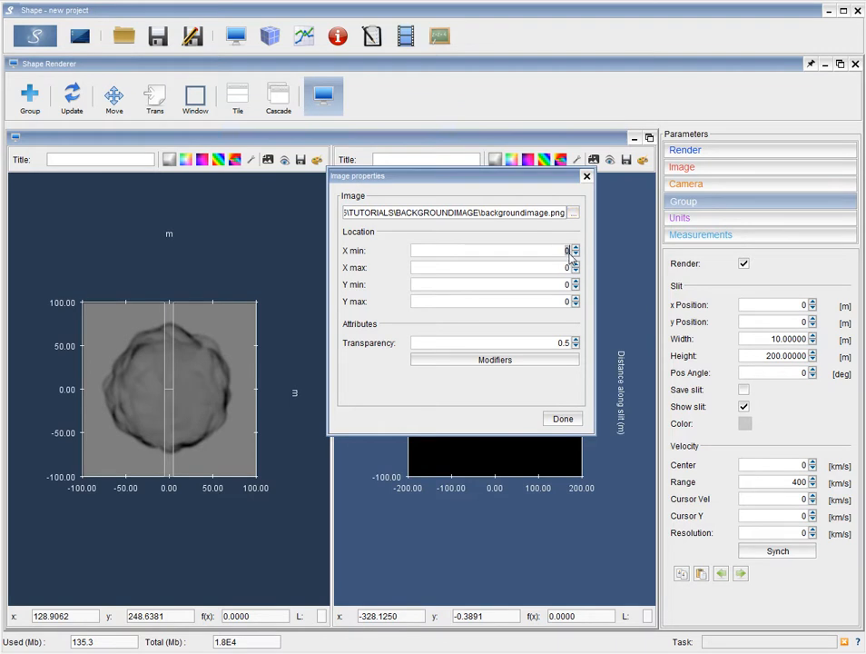
{"action": "type", "text": "-8"}
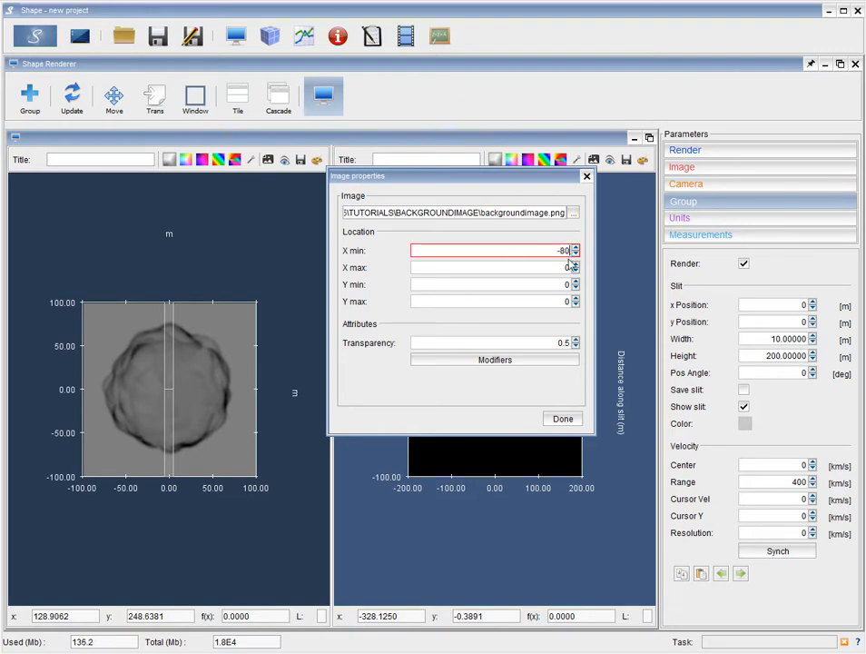
{"action": "left_click", "coordinate": [548, 269]}
{"action": "type", "text": "80"}
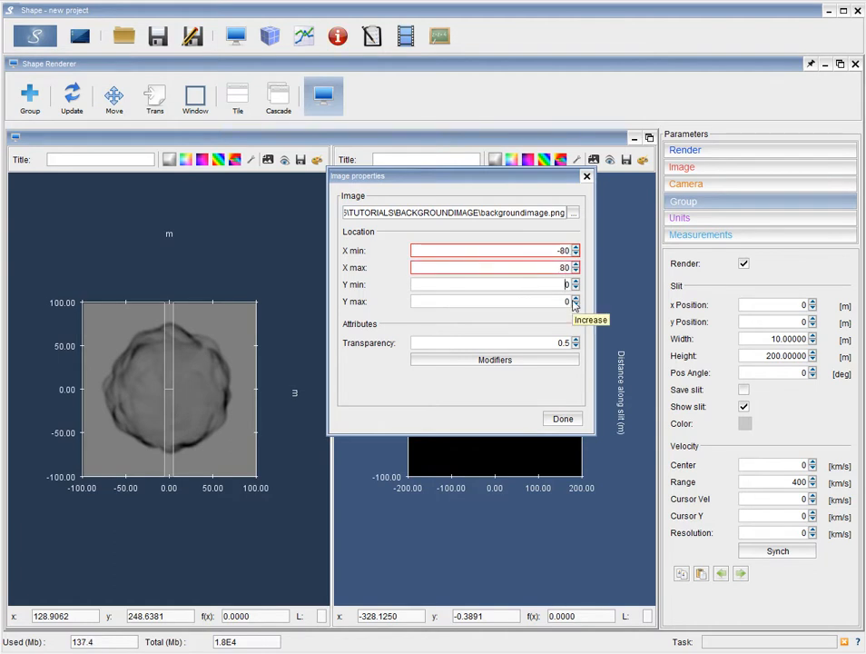
{"action": "type", "text": "-70"}
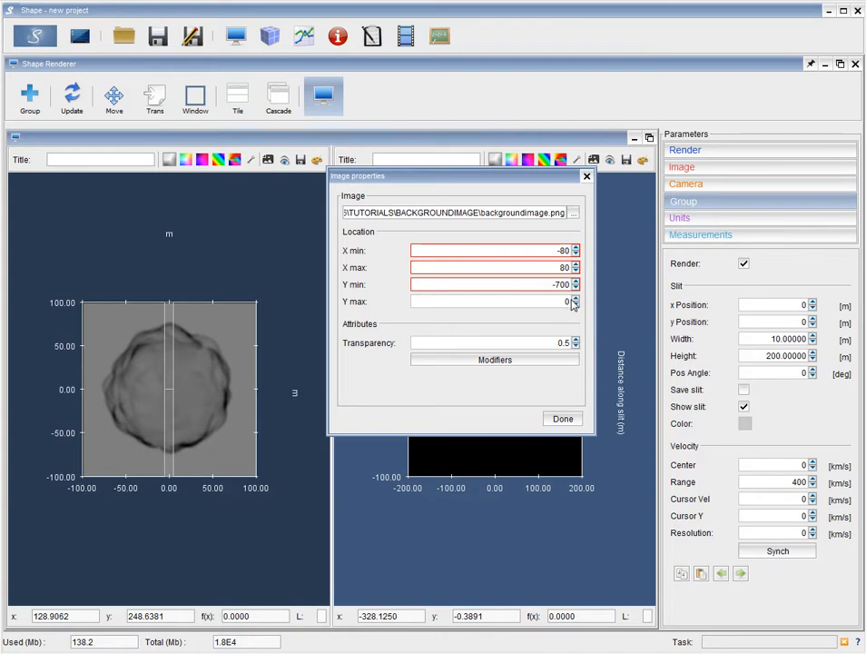
{"action": "key", "text": "Tab"}
{"action": "type", "text": "90"}
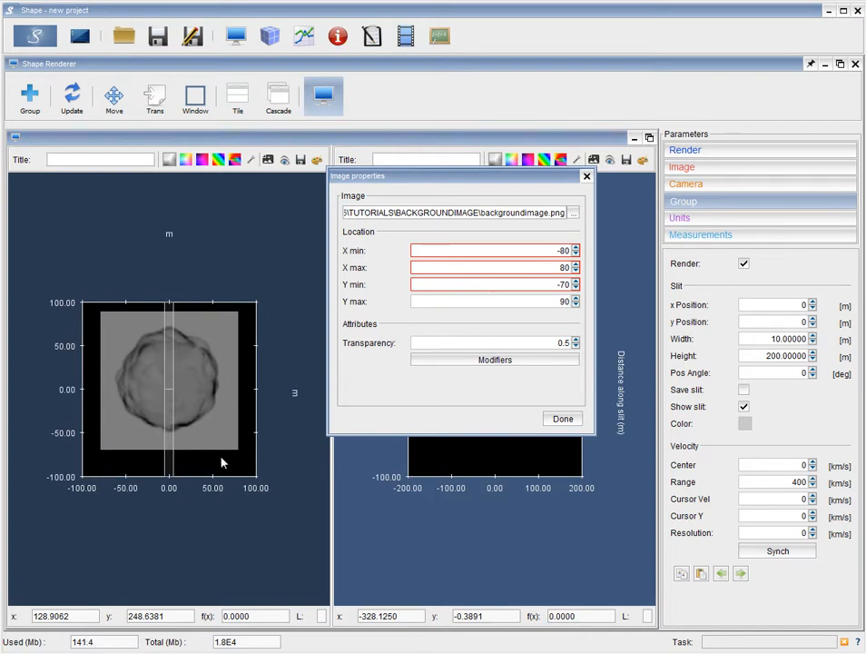
{"action": "left_click", "coordinate": [576, 340]}
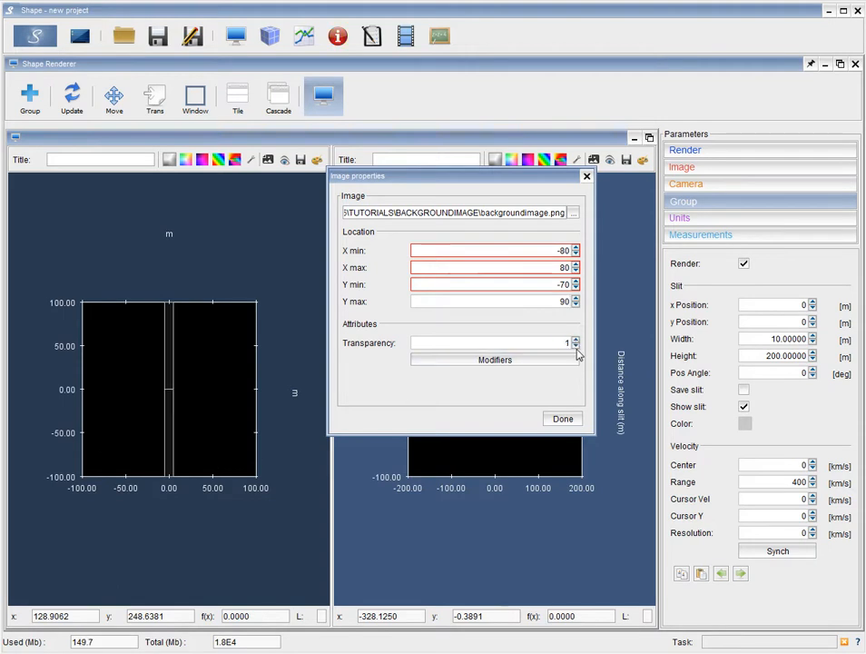
{"action": "left_click", "coordinate": [576, 346]}
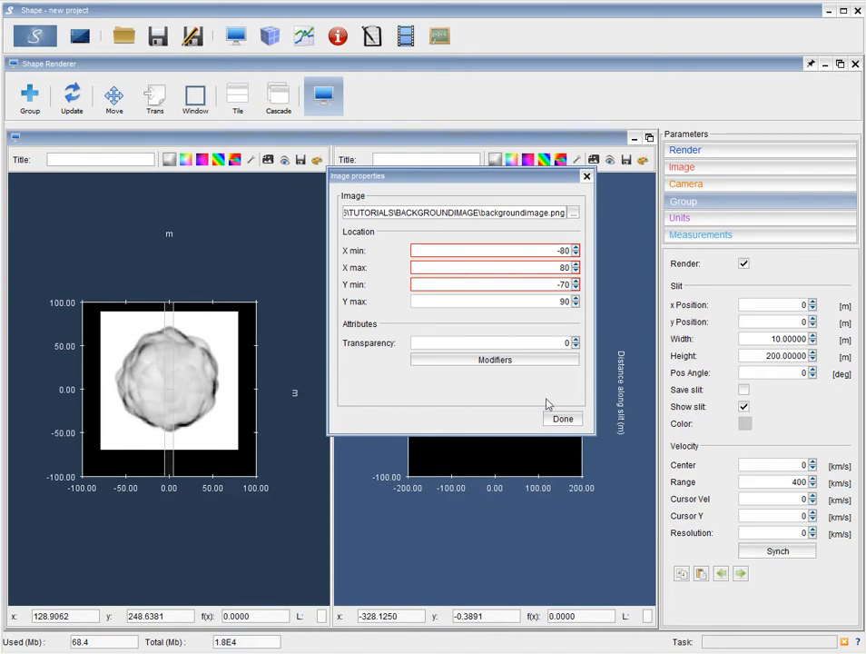
- Open the background image's modifiers and move their window clear of the image display
{"action": "left_click", "coordinate": [490, 365]}
{"action": "left_click_drag", "start_coordinate": [565, 313], "coordinate": [240, 35]}
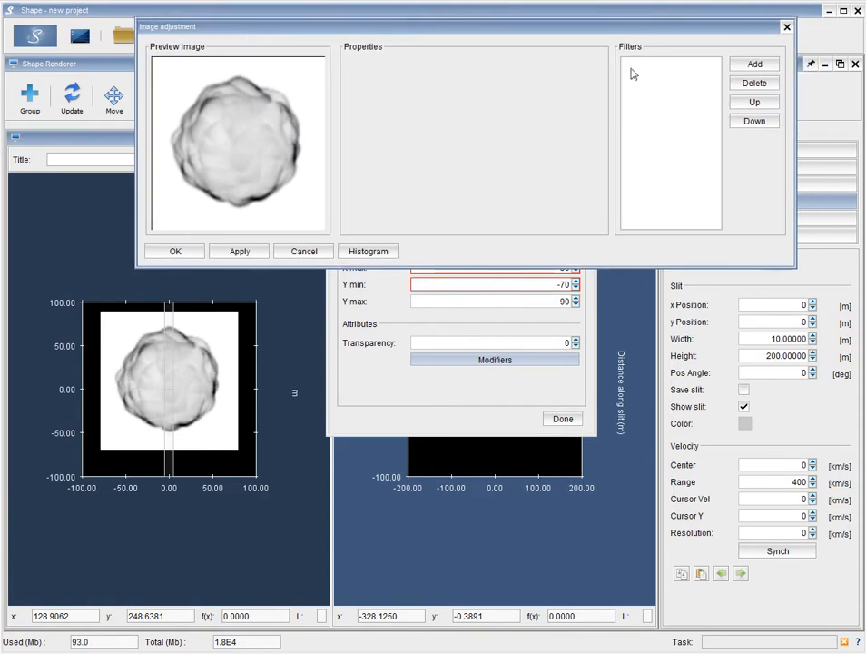
- Try an Invert filter on the background image and delete it again
{"action": "left_click", "coordinate": [755, 65]}
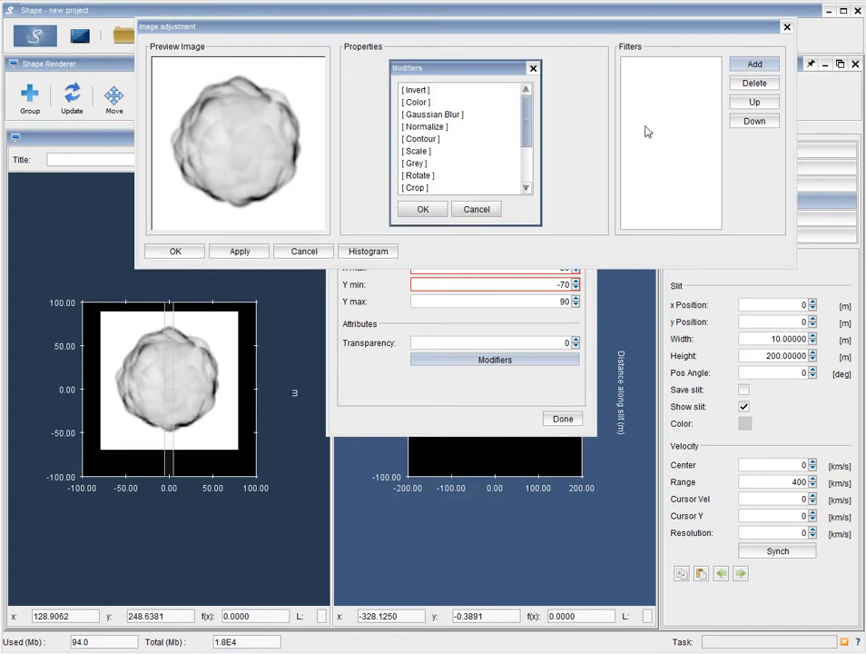
{"action": "left_click", "coordinate": [423, 211]}
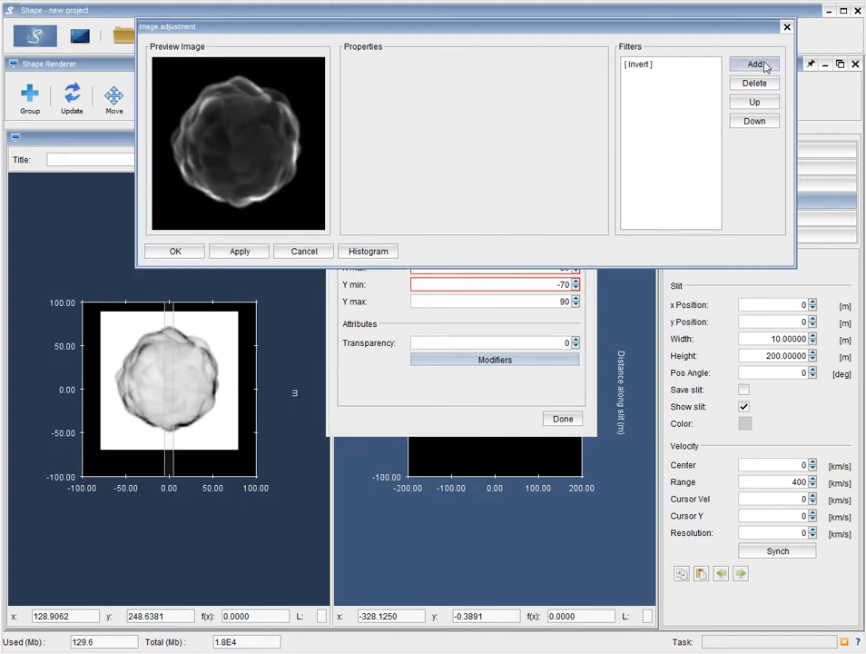
{"action": "left_click", "coordinate": [643, 65]}
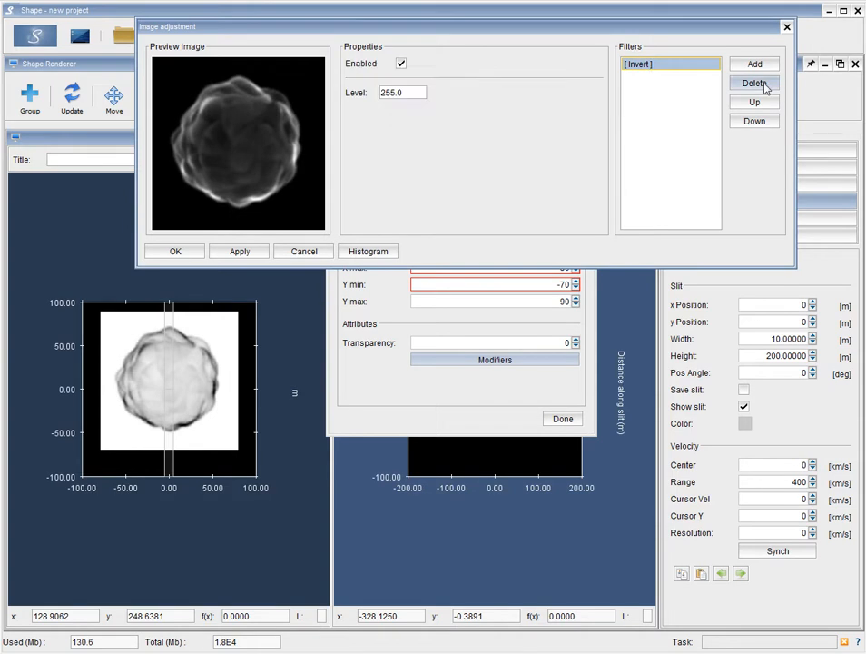
{"action": "left_click", "coordinate": [764, 87]}
- Add a Zoom filter to the background image, try X scales of 8 and -1, and restore the X scale to 1
{"action": "left_click", "coordinate": [754, 65]}
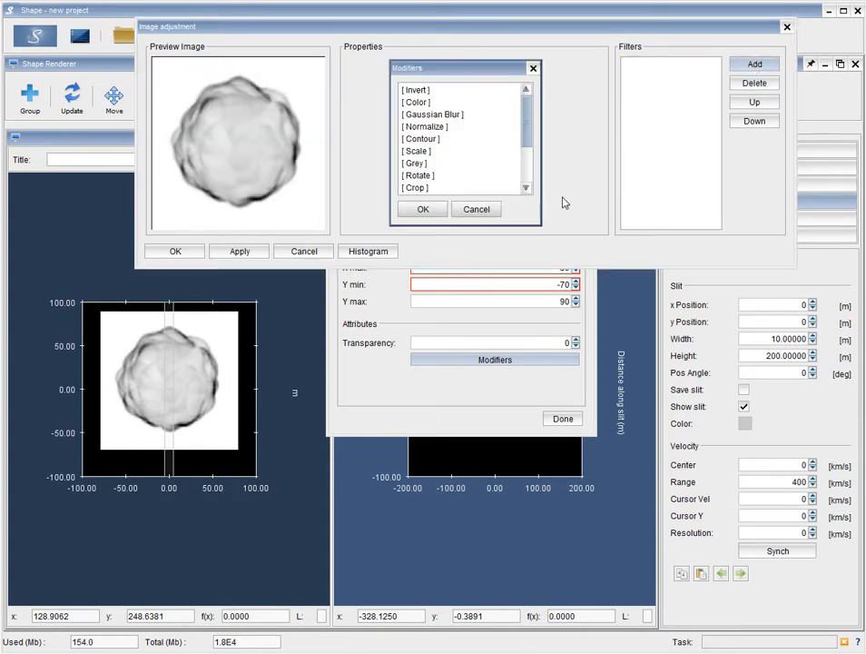
{"action": "left_click_drag", "start_coordinate": [528, 122], "coordinate": [527, 149]}
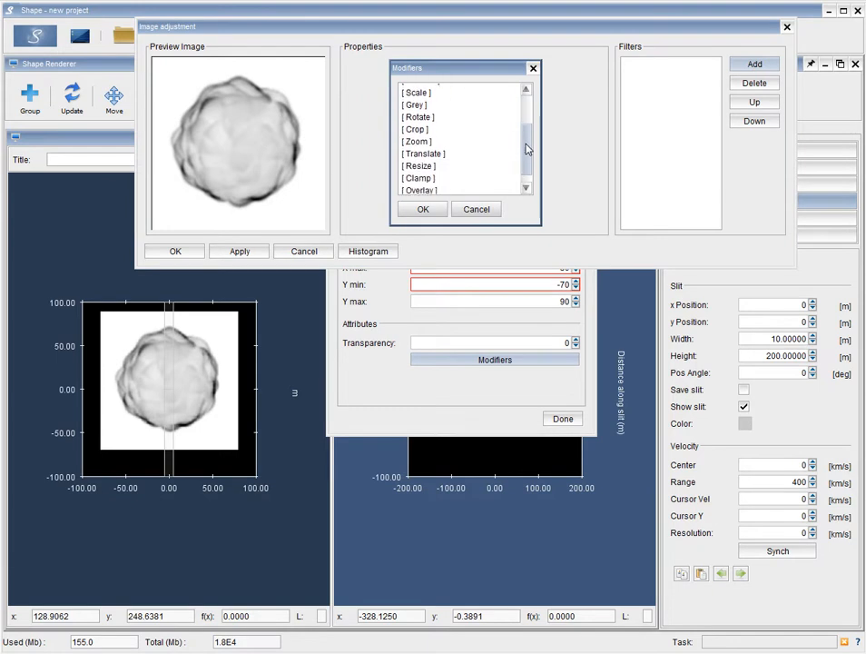
{"action": "left_click", "coordinate": [418, 142]}
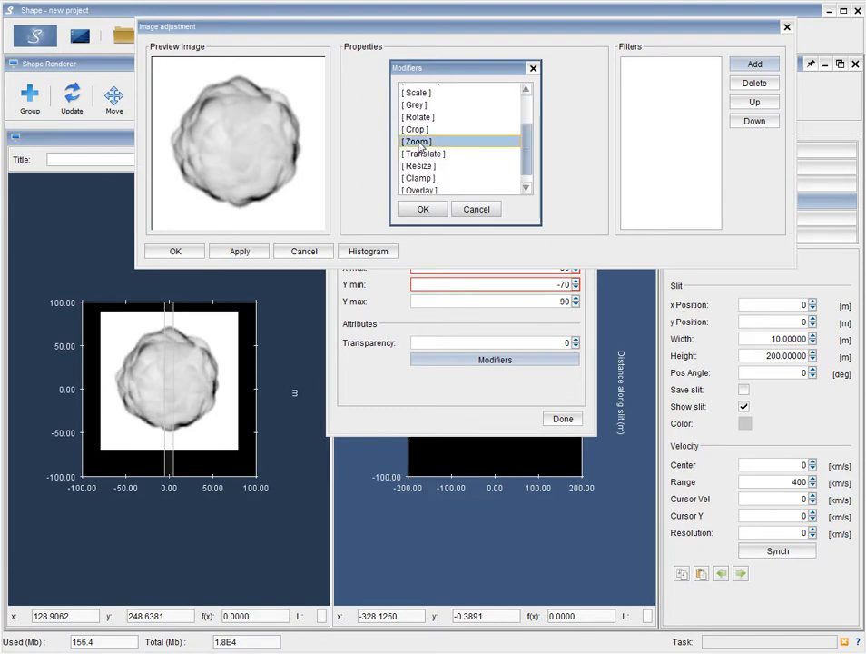
{"action": "left_click", "coordinate": [423, 209]}
{"action": "left_click", "coordinate": [638, 67]}
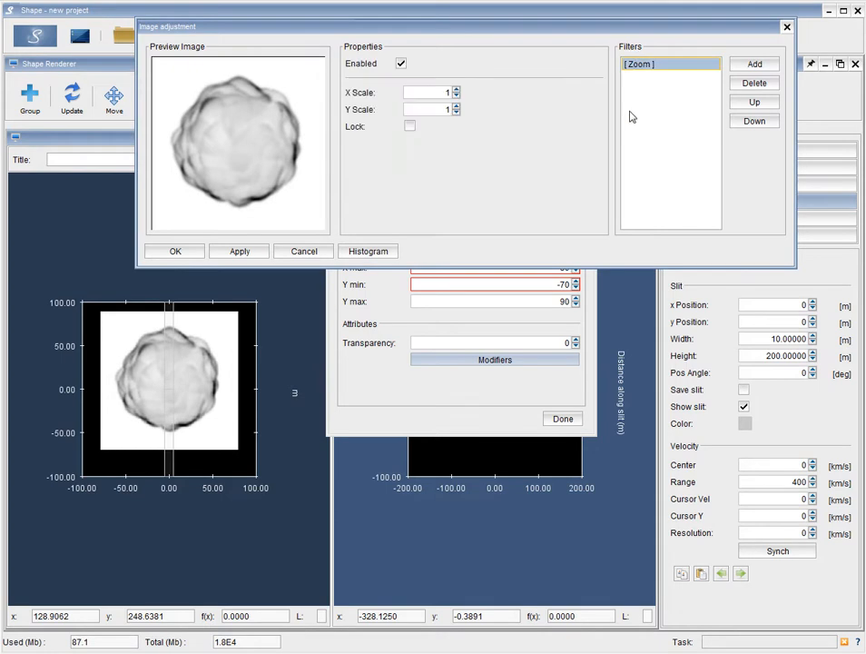
{"action": "left_click", "coordinate": [457, 90]}
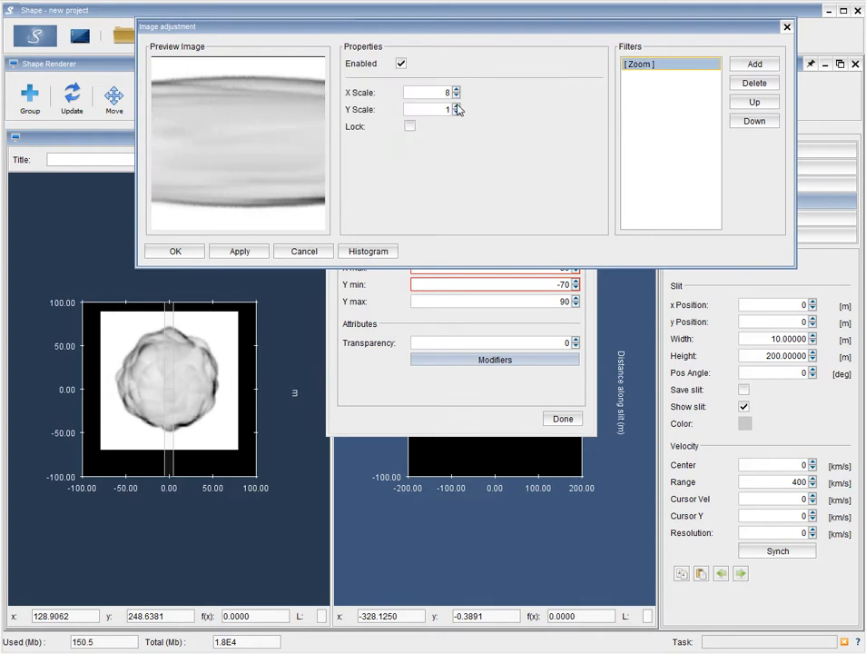
{"action": "left_click", "coordinate": [457, 95]}
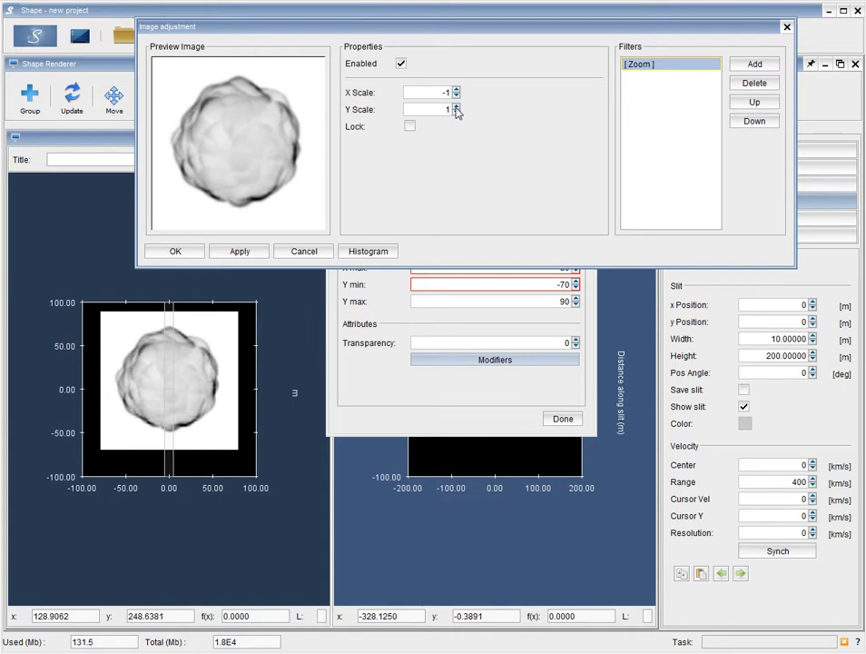
{"action": "left_click", "coordinate": [457, 89]}
{"action": "left_click", "coordinate": [457, 89]}
- Try a Y scale of 4 and an X scale of -1 on the Zoom filter, and restore both scales to 1
{"action": "left_click", "coordinate": [457, 106]}
{"action": "left_click", "coordinate": [457, 106]}
{"action": "left_click", "coordinate": [457, 107]}
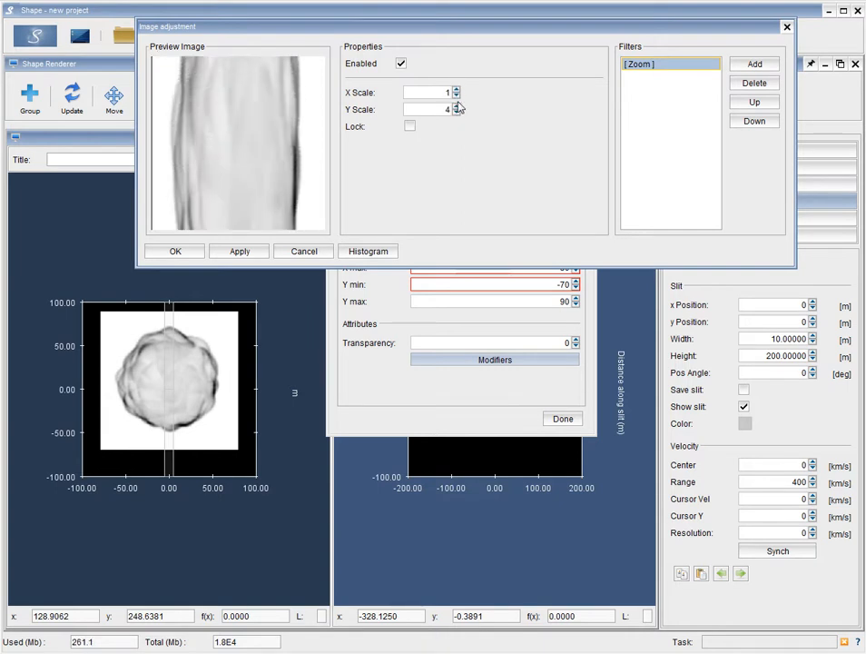
{"action": "left_click", "coordinate": [457, 96]}
{"action": "left_click", "coordinate": [456, 95]}
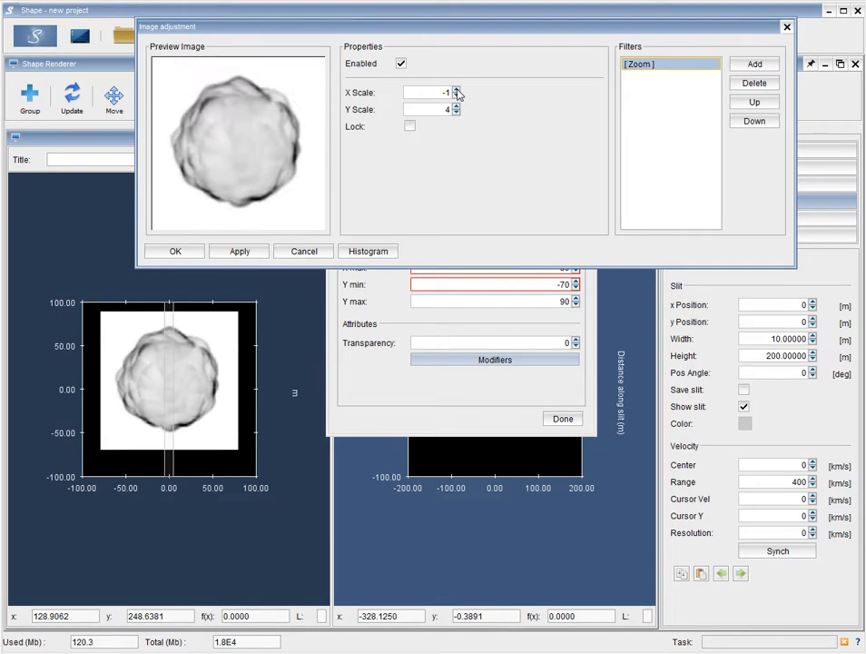
{"action": "left_click", "coordinate": [457, 91]}
{"action": "left_click", "coordinate": [456, 91]}
{"action": "left_click", "coordinate": [457, 113]}
{"action": "left_click", "coordinate": [456, 112]}
{"action": "left_click", "coordinate": [457, 113]}
- Lock the Zoom filter's X and Y scales together, set them to 1.1, and delete the filter
{"action": "left_click", "coordinate": [409, 126]}
{"action": "left_click", "coordinate": [457, 106]}
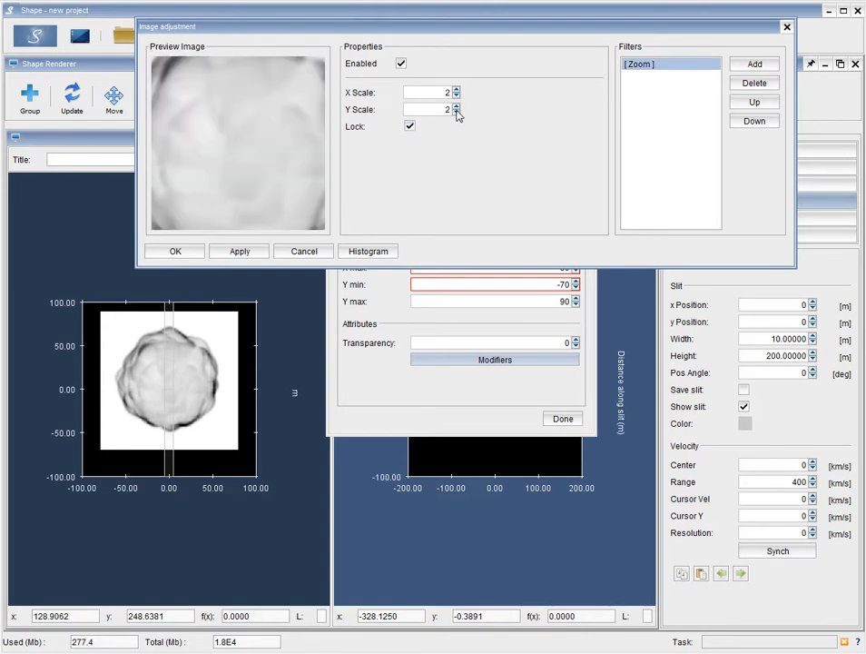
{"action": "left_click", "coordinate": [457, 112]}
{"action": "type", "text": ".1"}
{"action": "key", "text": "Return"}
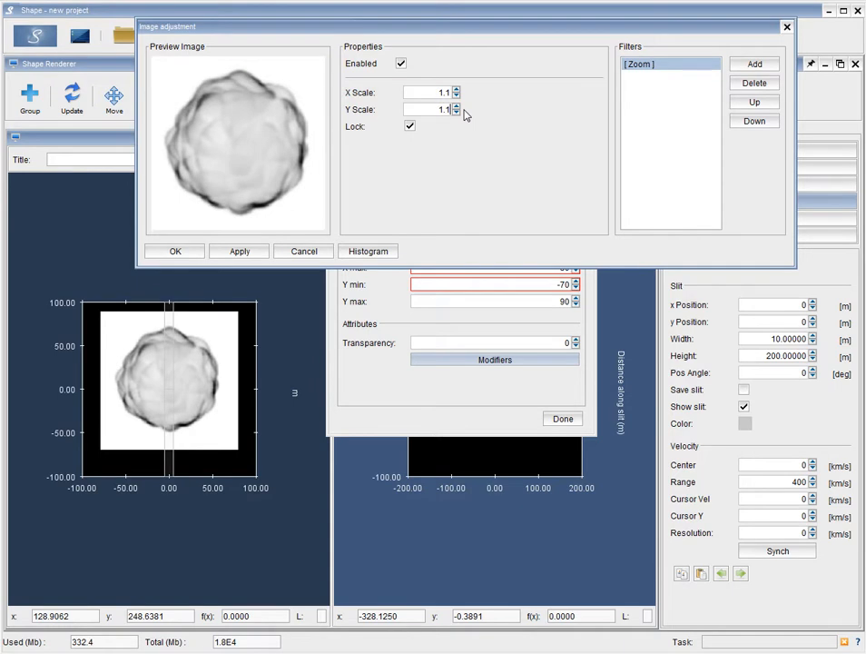
{"action": "left_click", "coordinate": [755, 84]}
- Add a Rotate filter to the background image and set its angle to 218 degrees
{"action": "left_click", "coordinate": [753, 64]}
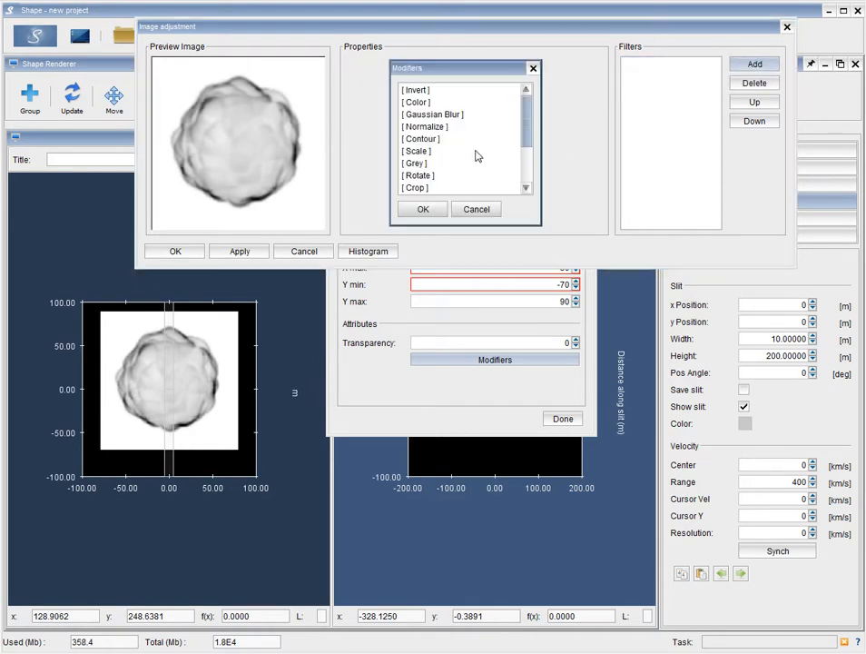
{"action": "left_click", "coordinate": [418, 175]}
{"action": "left_click", "coordinate": [422, 209]}
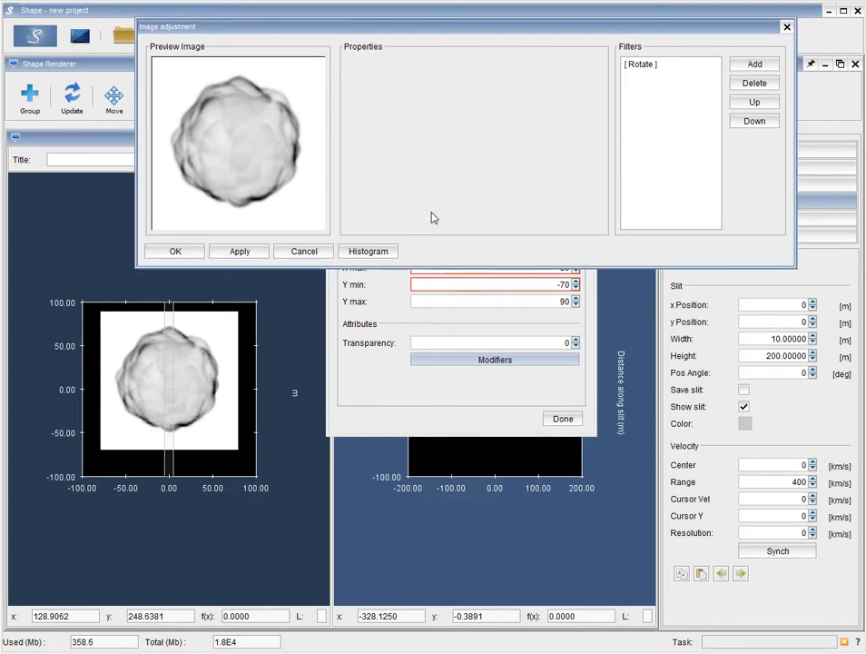
{"action": "left_click", "coordinate": [637, 66]}
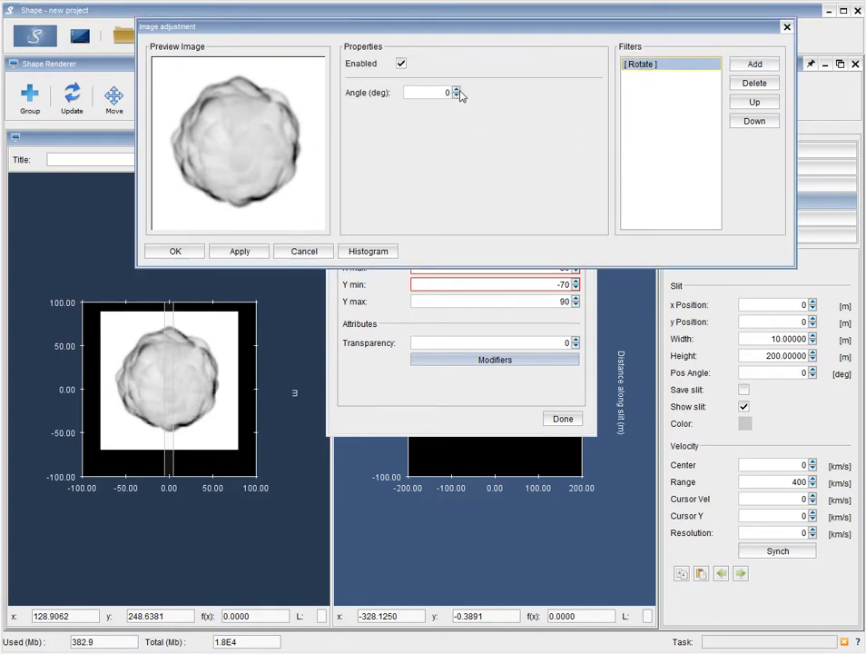
{"action": "left_click_drag", "start_coordinate": [458, 93], "coordinate": [457, 92]}
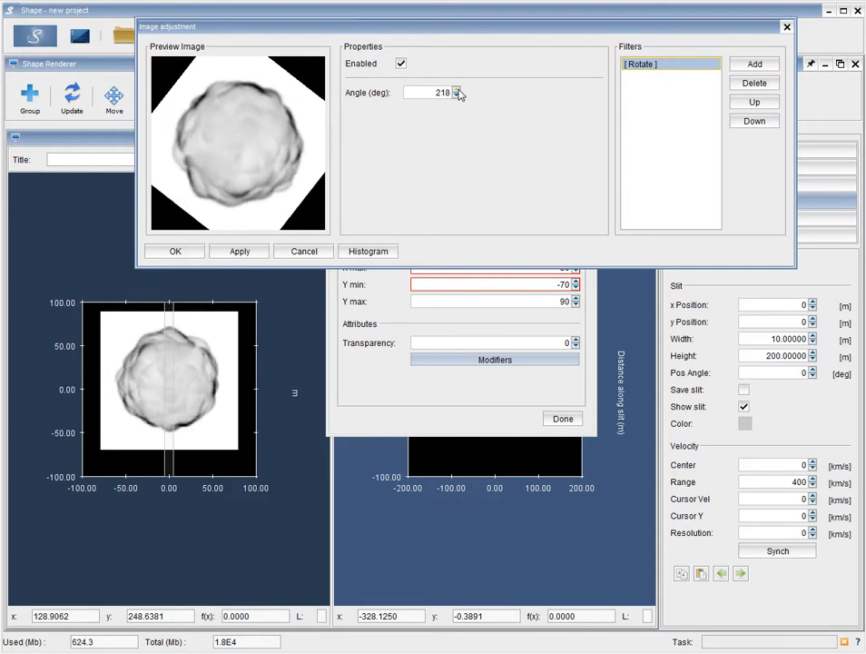
- Try increasing the Rotate filter's angle to 331 degrees, and delete the filter
{"action": "left_click", "coordinate": [456, 89]}
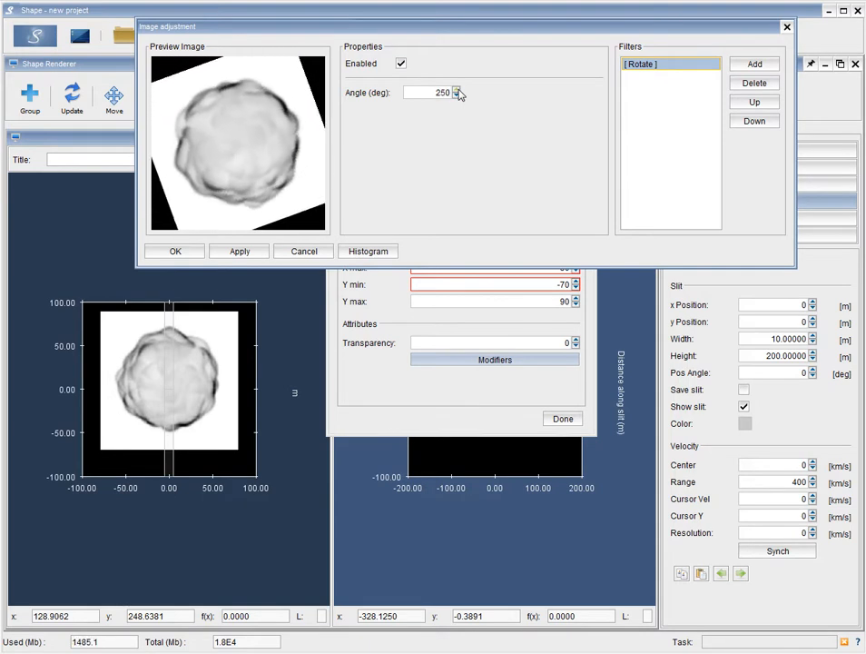
{"action": "left_click", "coordinate": [457, 90]}
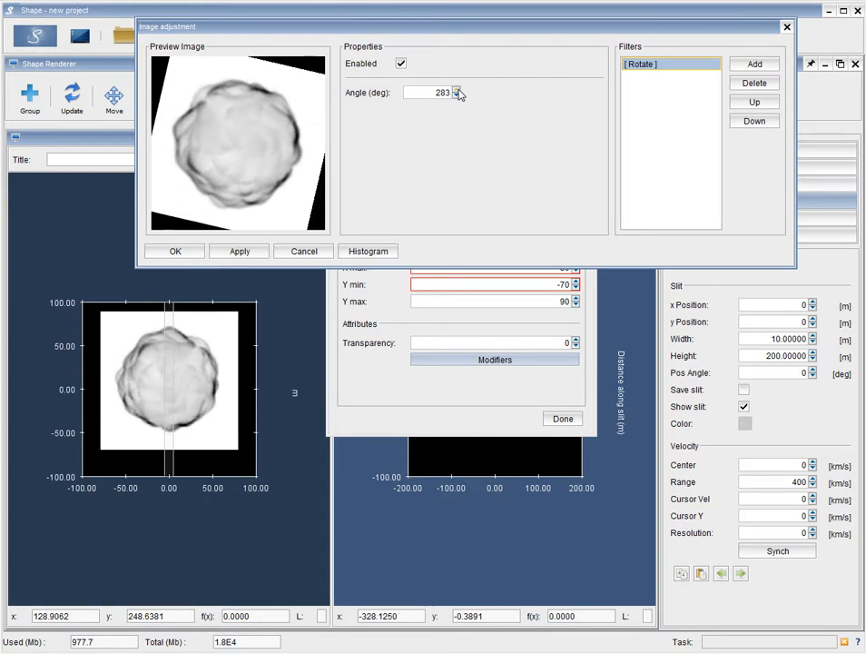
{"action": "left_click", "coordinate": [457, 91]}
{"action": "left_click", "coordinate": [456, 90]}
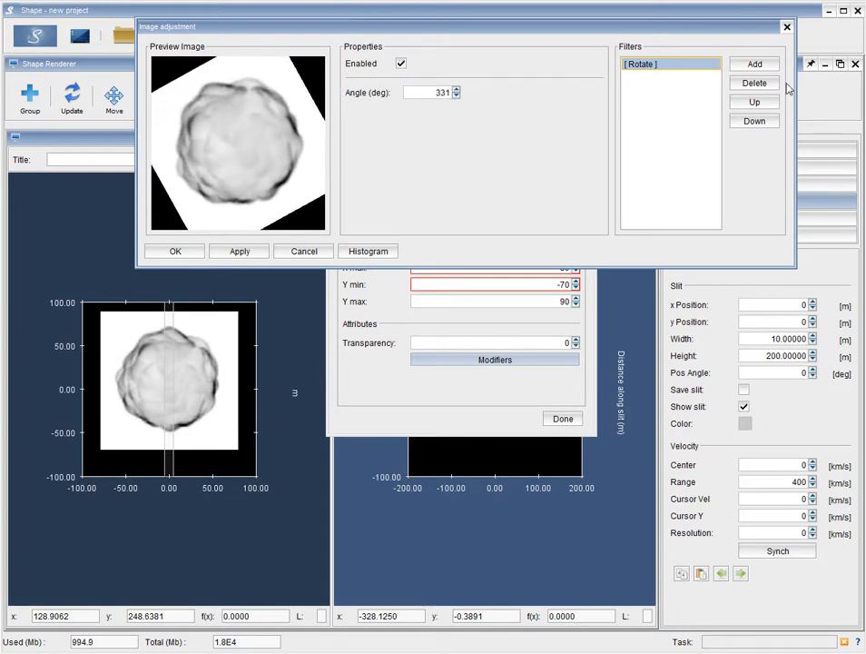
{"action": "left_click", "coordinate": [740, 83]}
- Add a Scale filter to the background image and show its properties
{"action": "left_click", "coordinate": [752, 65]}
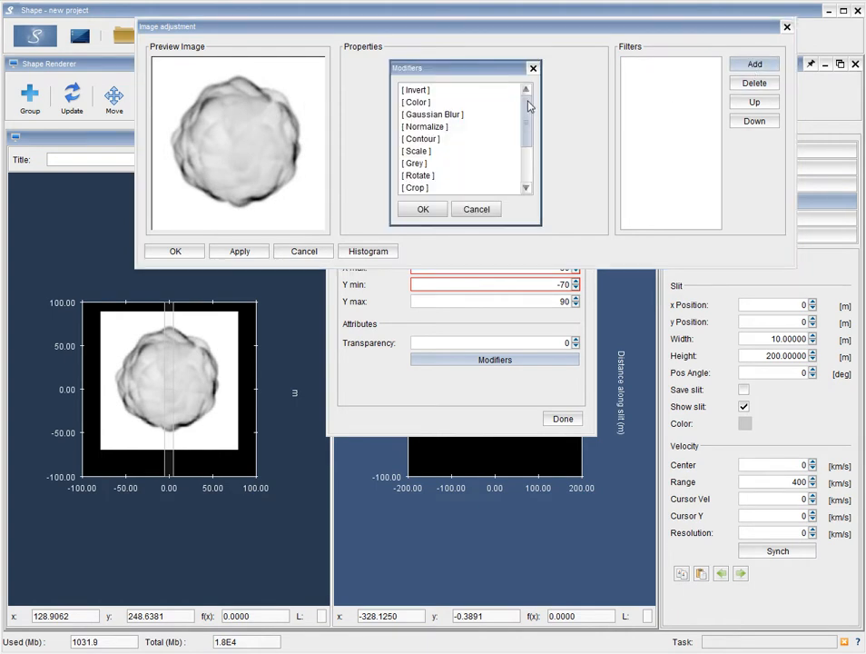
{"action": "left_click_drag", "start_coordinate": [529, 107], "coordinate": [441, 122]}
{"action": "left_click", "coordinate": [417, 114]}
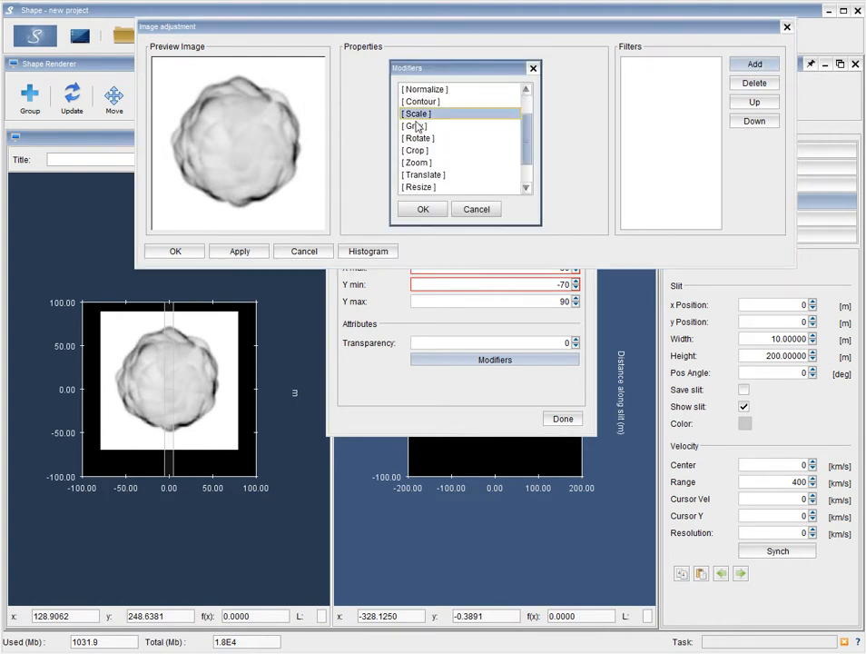
{"action": "left_click", "coordinate": [423, 211]}
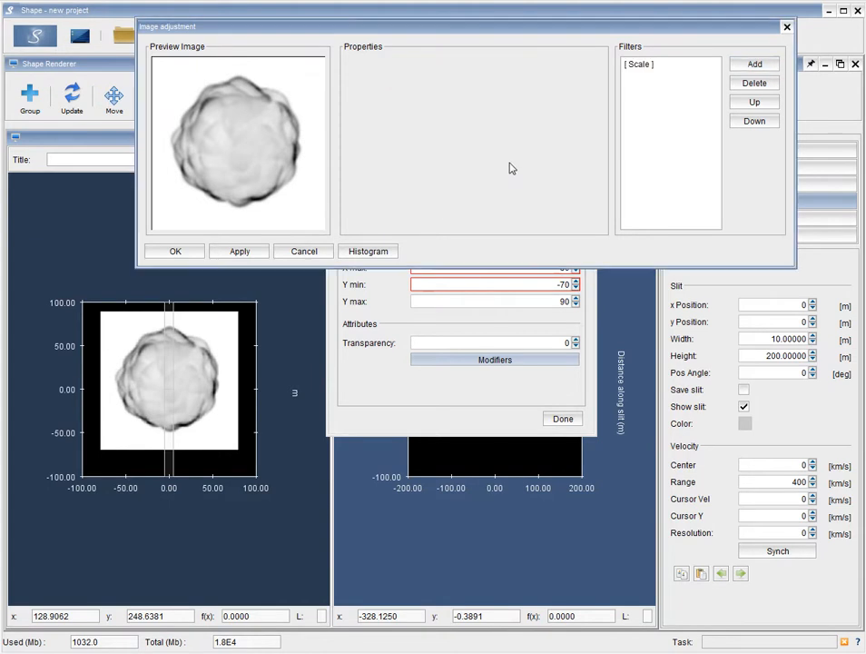
{"action": "left_click", "coordinate": [645, 67]}
- Try the Square Root scale type on the Scale filter with a normalization of 255
{"action": "left_click", "coordinate": [488, 91]}
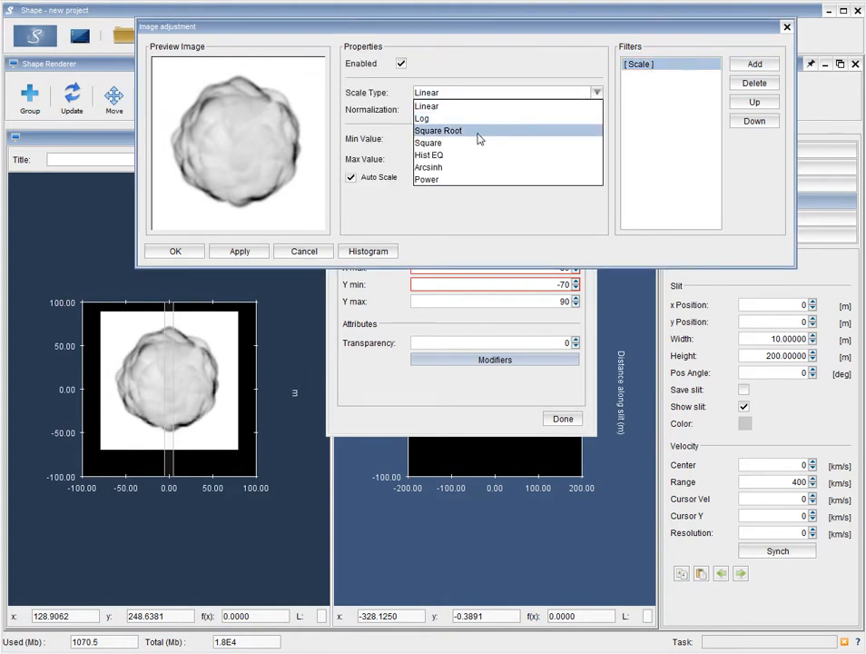
{"action": "left_click", "coordinate": [480, 133]}
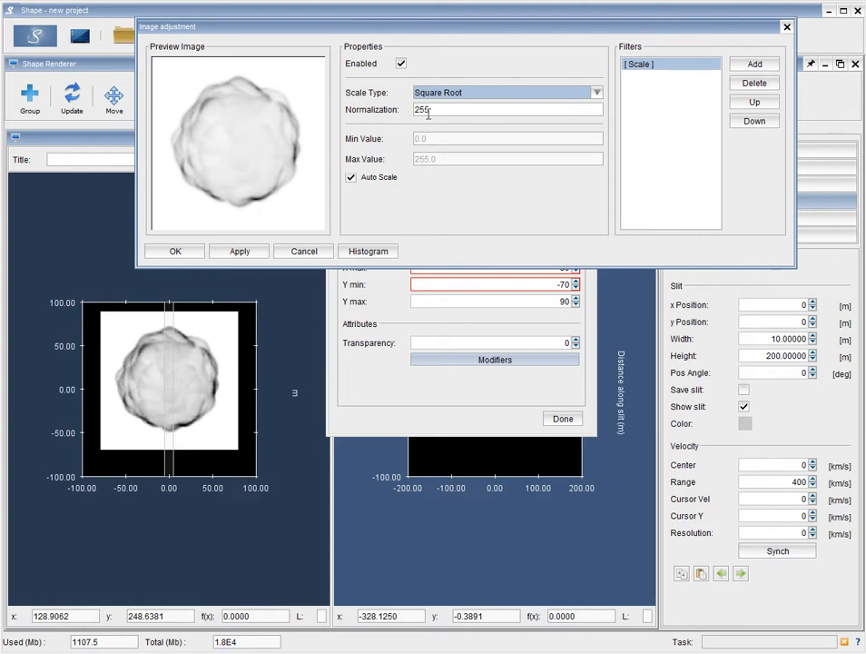
{"action": "left_click_drag", "start_coordinate": [420, 110], "coordinate": [411, 111]}
{"action": "type", "text": "6"}
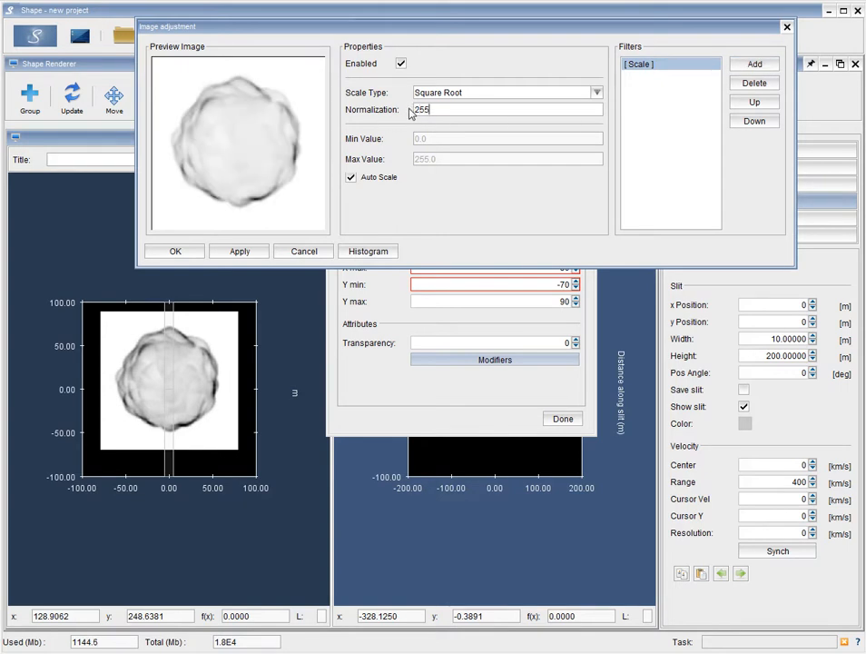
- Set the Scale filter's type to Square with Auto Scale enabled, accept the image adjustment, and close the image properties
{"action": "left_click", "coordinate": [498, 93]}
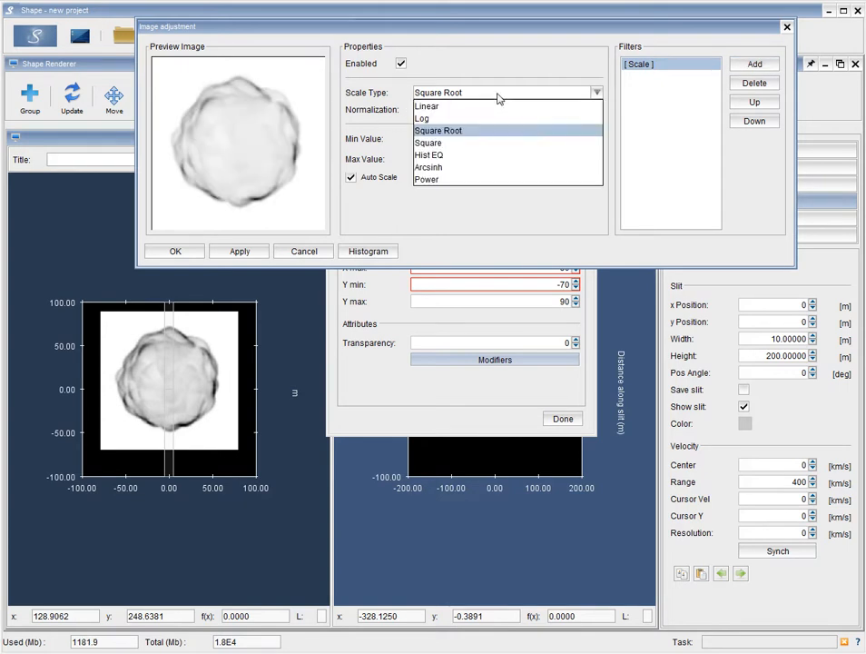
{"action": "left_click", "coordinate": [488, 143]}
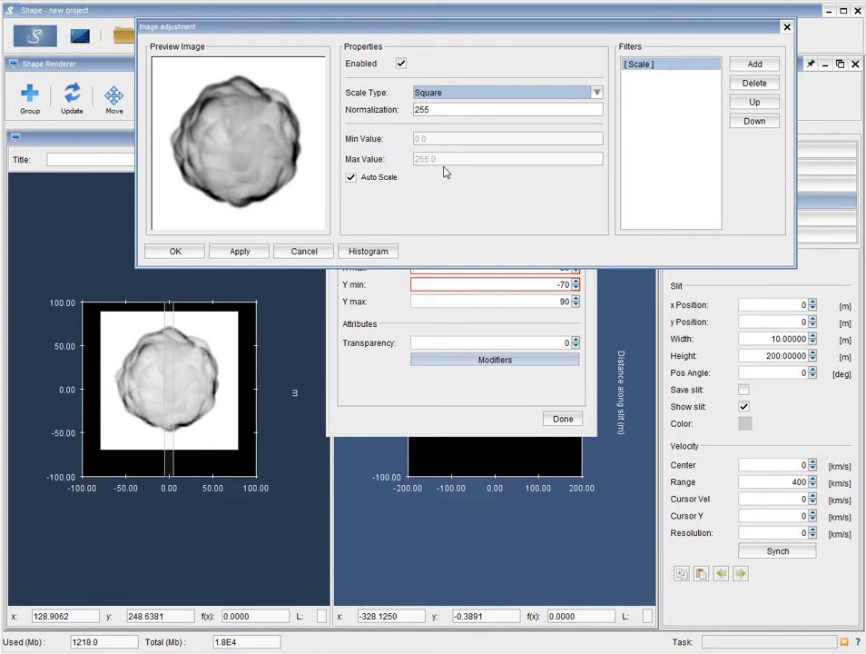
{"action": "left_click", "coordinate": [350, 177]}
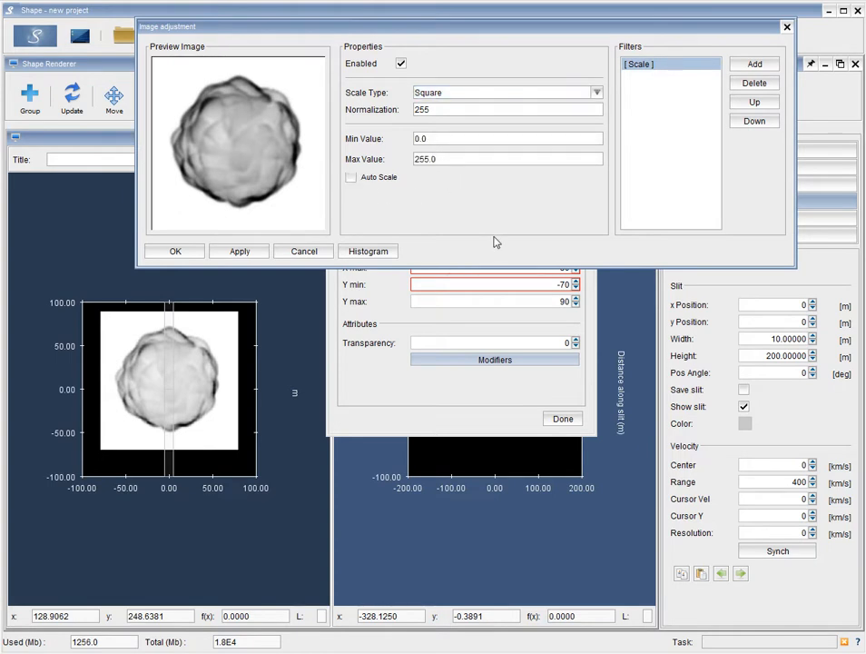
{"action": "left_click", "coordinate": [351, 177]}
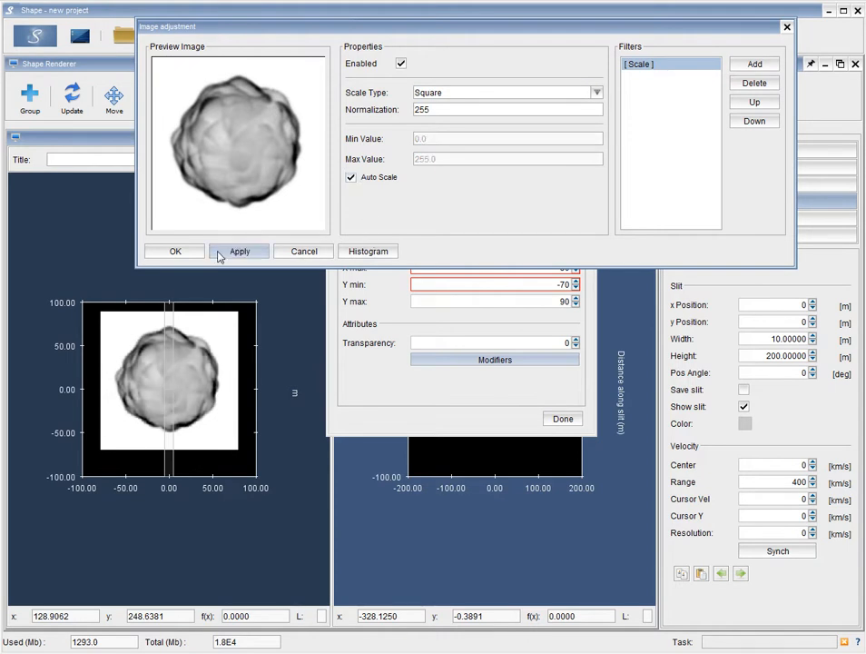
{"action": "left_click", "coordinate": [178, 252]}
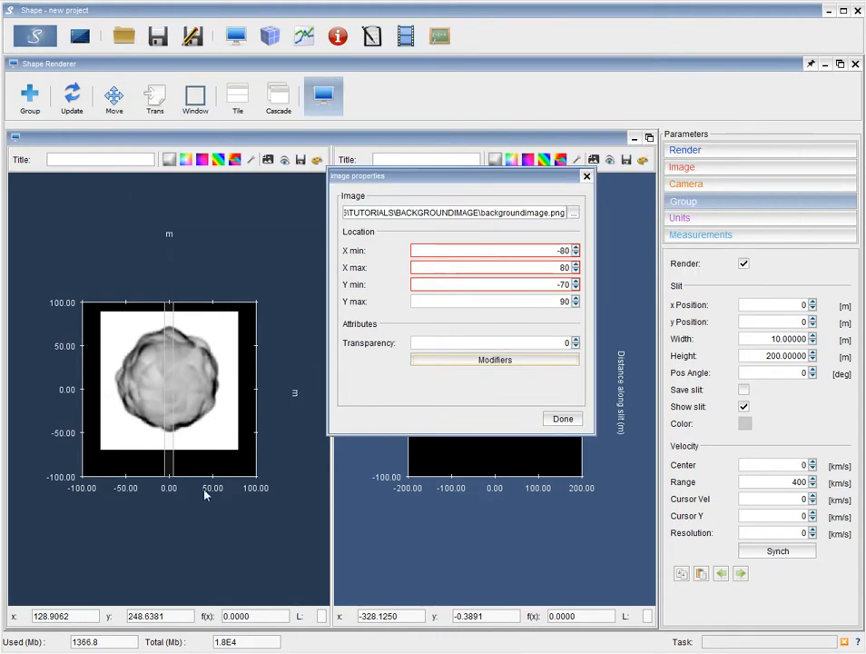
{"action": "left_click", "coordinate": [563, 419]}
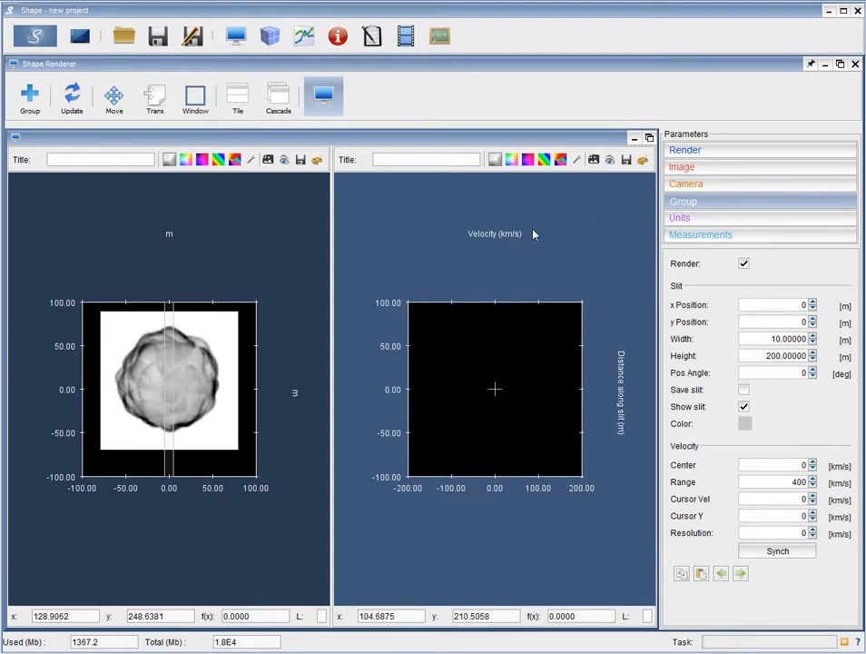
- Load slit_f_nii.jpg from the BACKGROUNDIMAGE folder as the background image of the velocity display
{"action": "left_click", "coordinate": [611, 161]}
{"action": "left_click_drag", "start_coordinate": [649, 176], "coordinate": [421, 204]}
{"action": "left_click", "coordinate": [511, 234]}
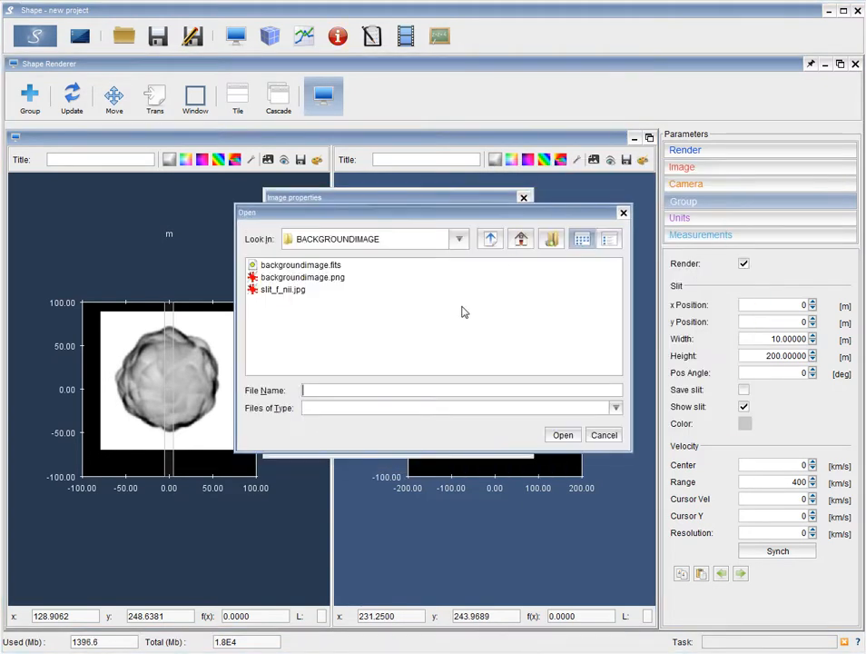
{"action": "left_click", "coordinate": [287, 289]}
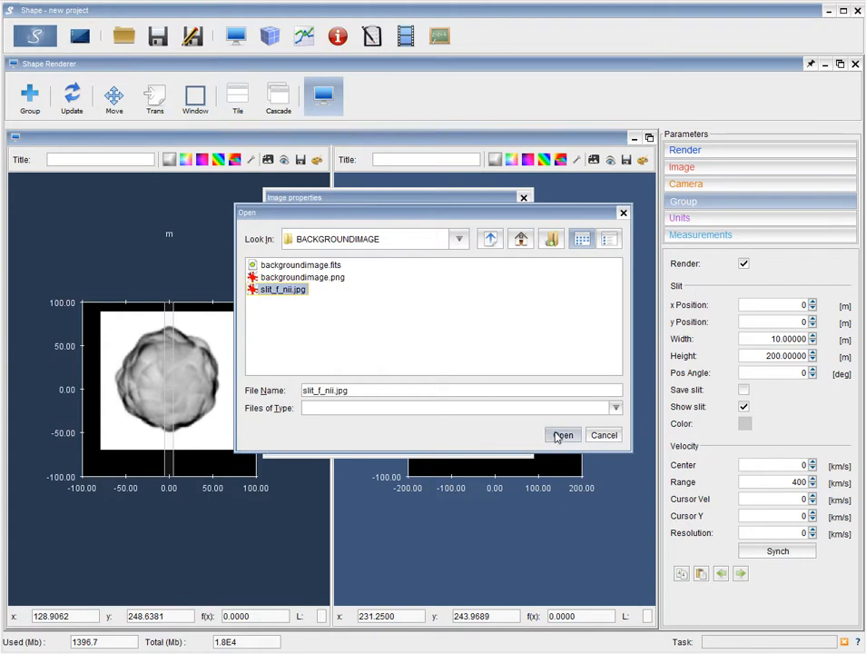
{"action": "left_click", "coordinate": [563, 435]}
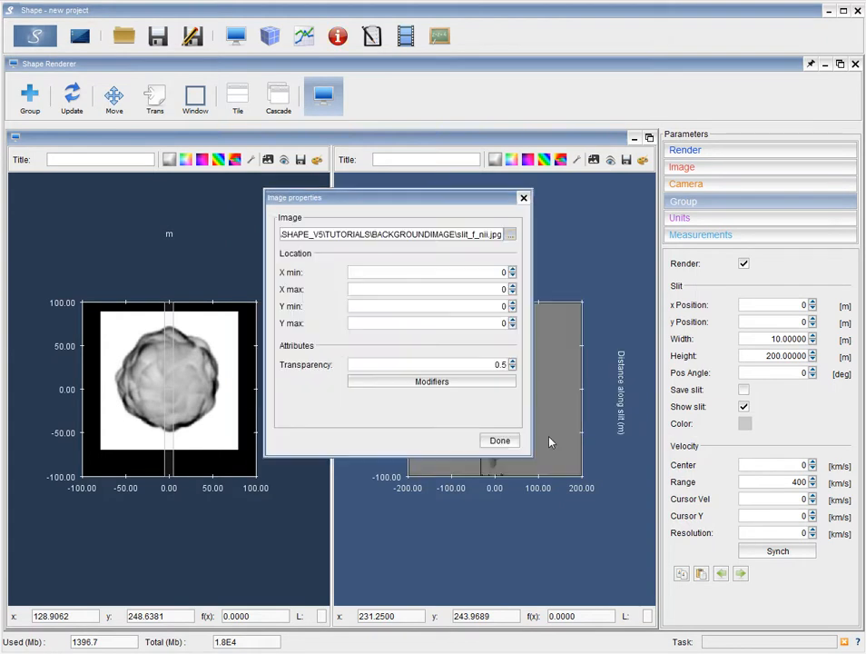
{"action": "double_click", "coordinate": [492, 234]}
{"action": "left_click_drag", "start_coordinate": [428, 199], "coordinate": [507, 36]}
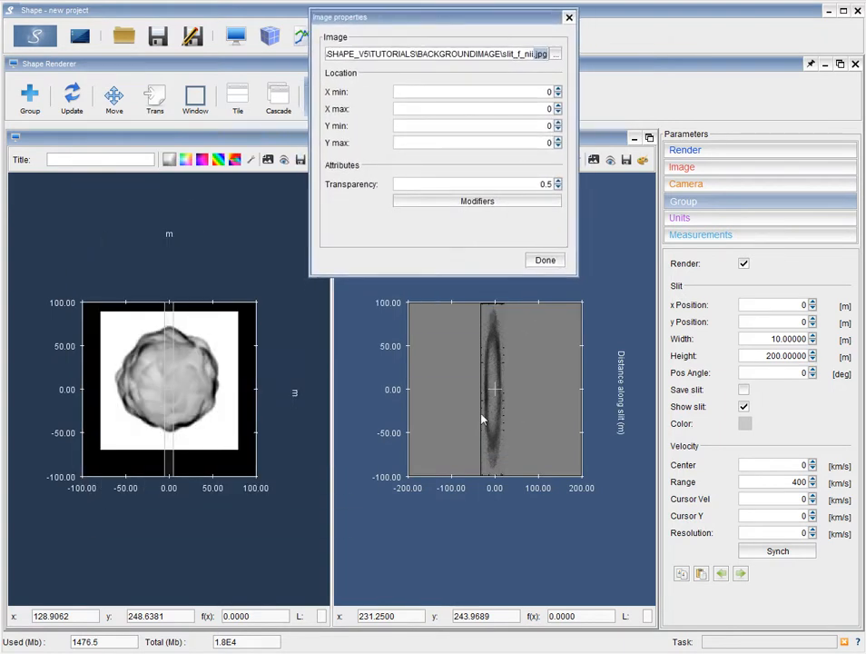
{"action": "left_click", "coordinate": [535, 92]}
- Switch to the BACKGROUNDIMAGE folder in the file explorer and view slit_f_nii.jpg in IrfanView to examine its axis tick marks
{"action": "mouse_move", "coordinate": [3, 650]}
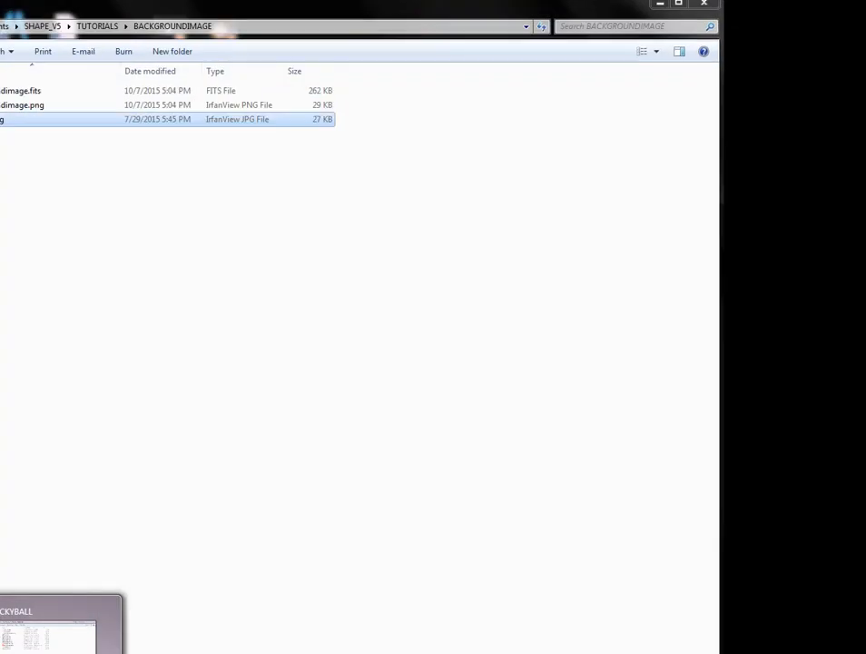
{"action": "left_click", "coordinate": [1, 635]}
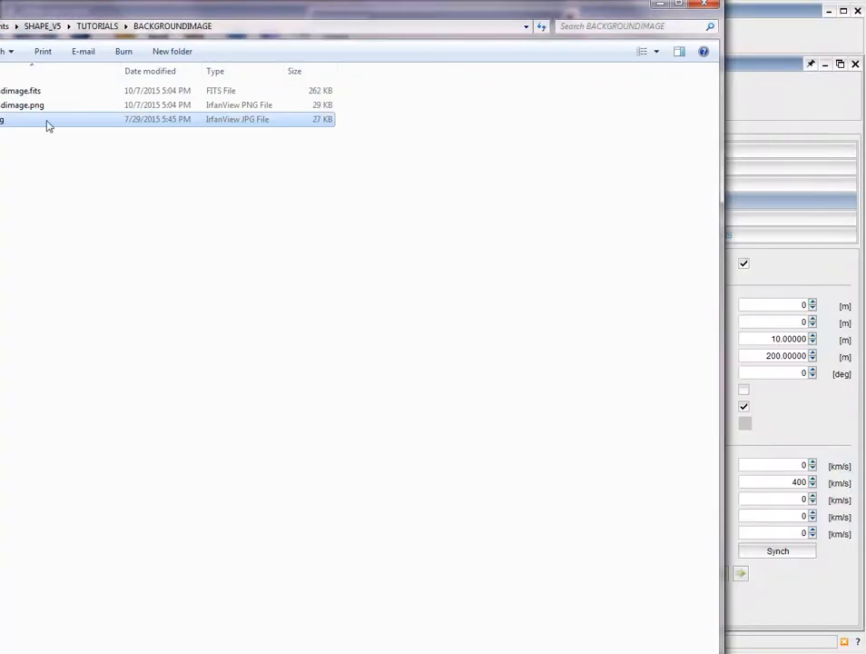
{"action": "double_click", "coordinate": [2, 119]}
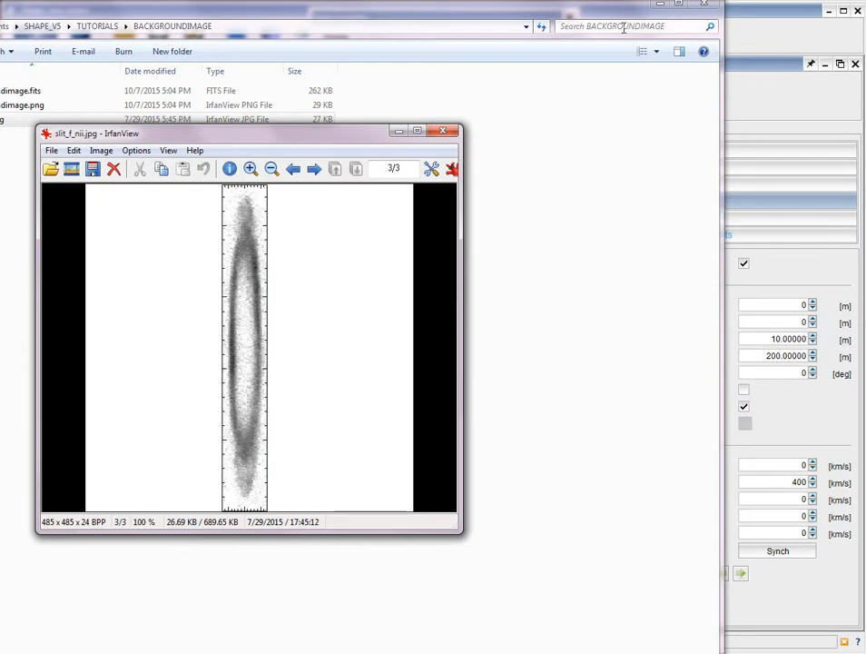
{"action": "left_click", "coordinate": [661, 4]}
{"action": "left_click_drag", "start_coordinate": [218, 133], "coordinate": [454, 153]}
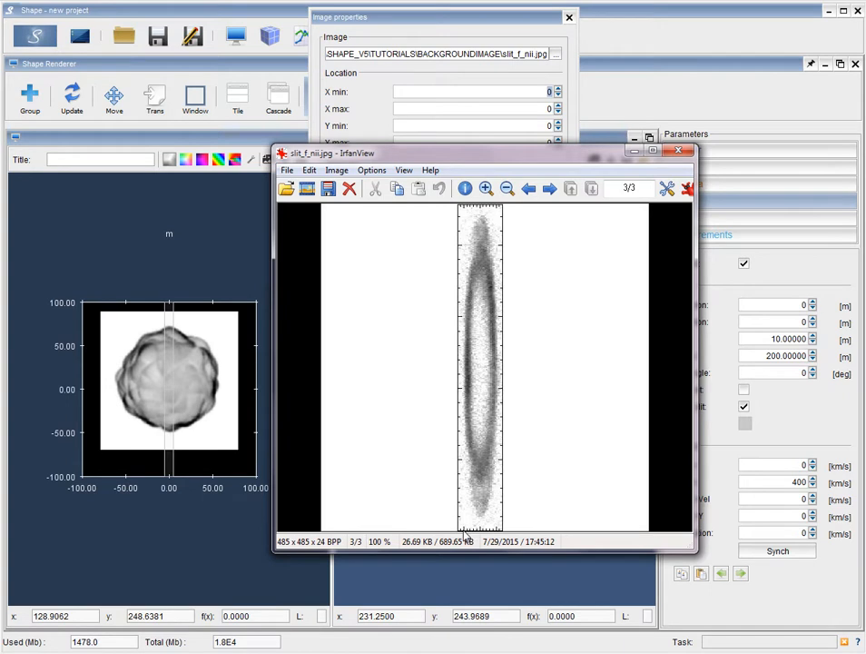
- Switch back to Shape and close the velocity display's image properties
{"action": "left_click", "coordinate": [377, 19]}
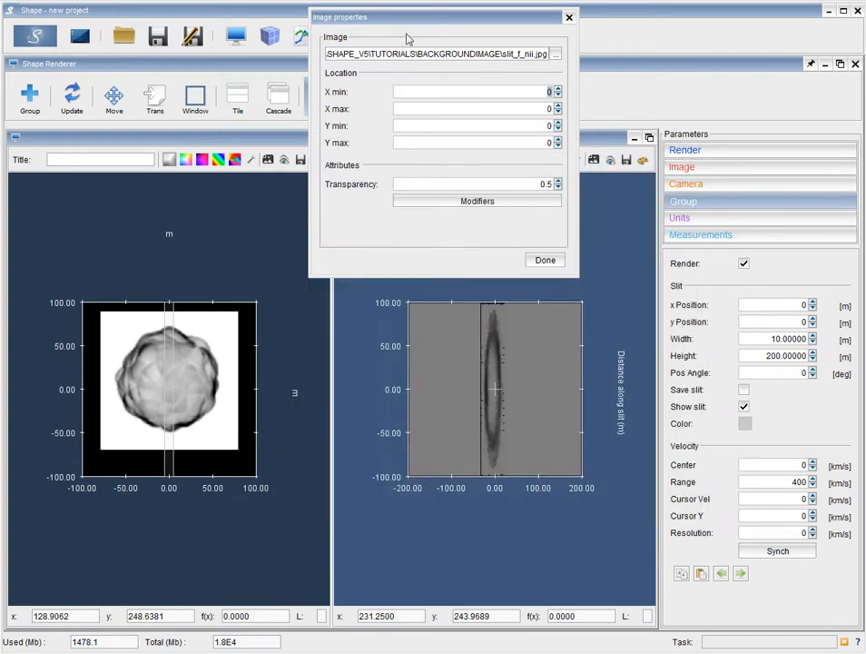
{"action": "left_click_drag", "start_coordinate": [421, 19], "coordinate": [594, 35]}
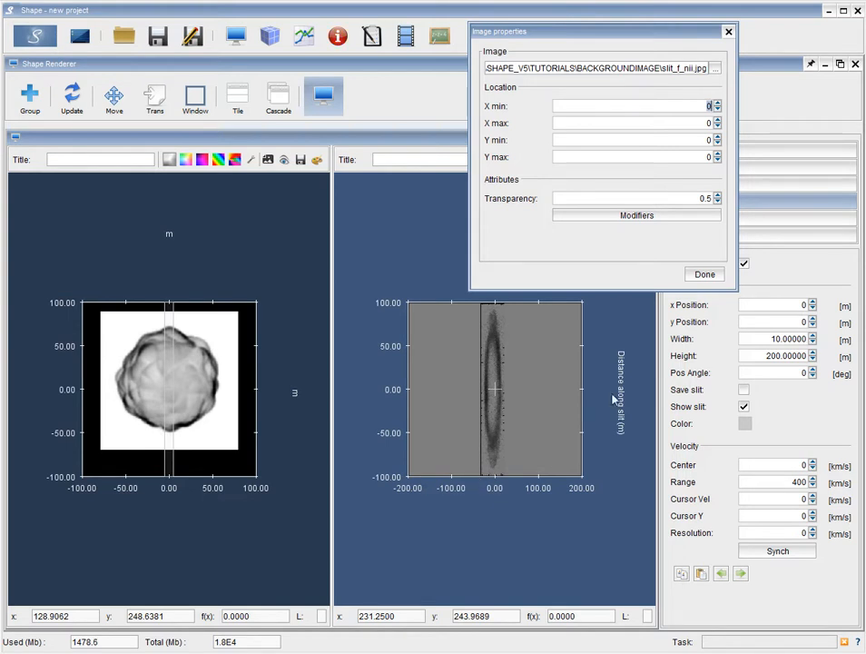
{"action": "left_click", "coordinate": [705, 273]}
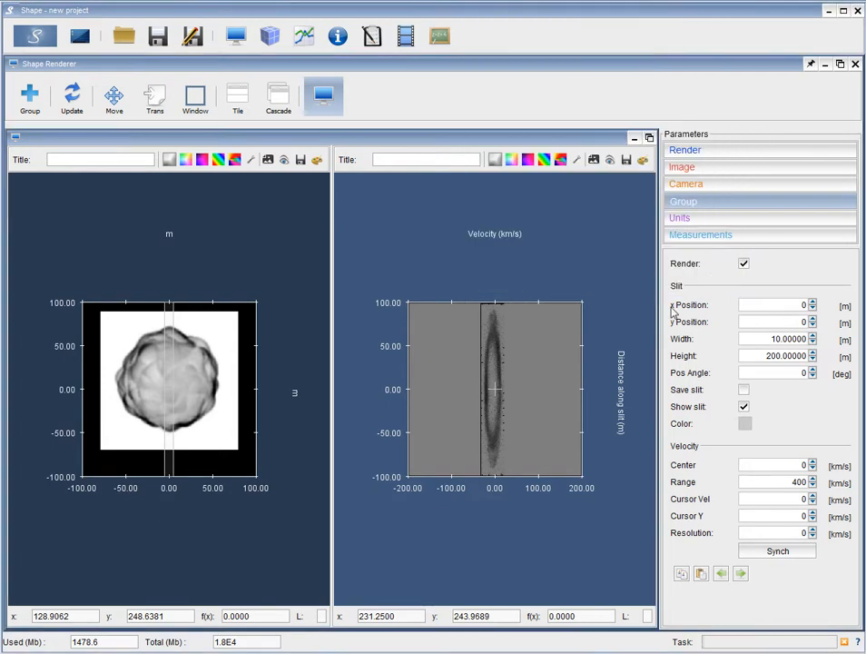
- Open the velocity display's properties and set the number of axis ticks to 10
{"action": "right_click", "coordinate": [515, 362]}
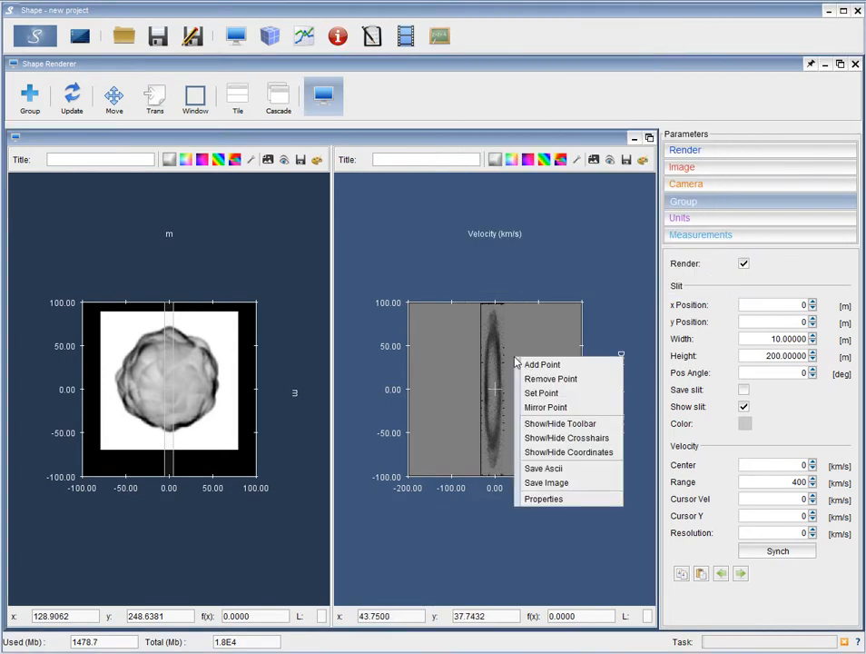
{"action": "left_click", "coordinate": [529, 499]}
{"action": "left_click_drag", "start_coordinate": [483, 234], "coordinate": [375, 61]}
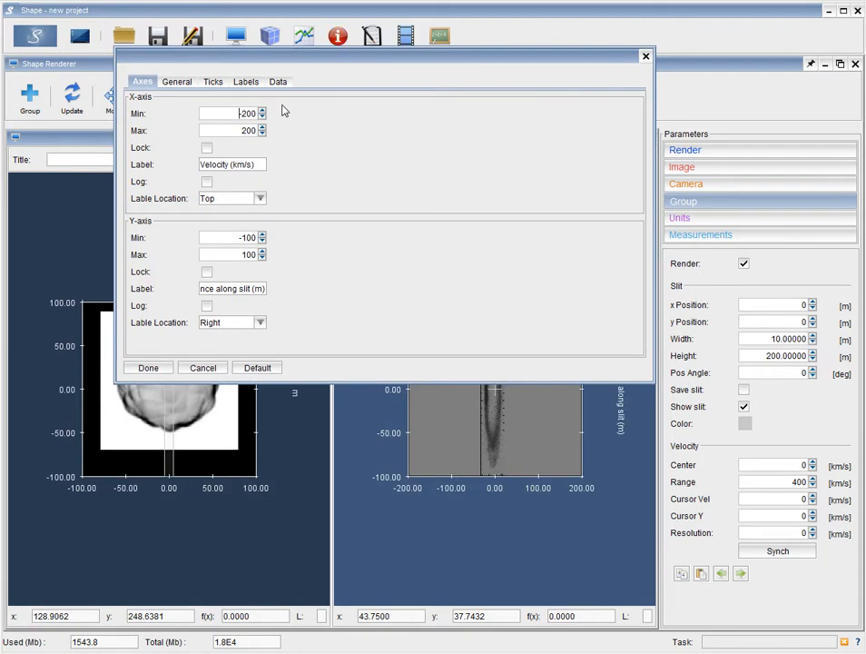
{"action": "left_click", "coordinate": [217, 84]}
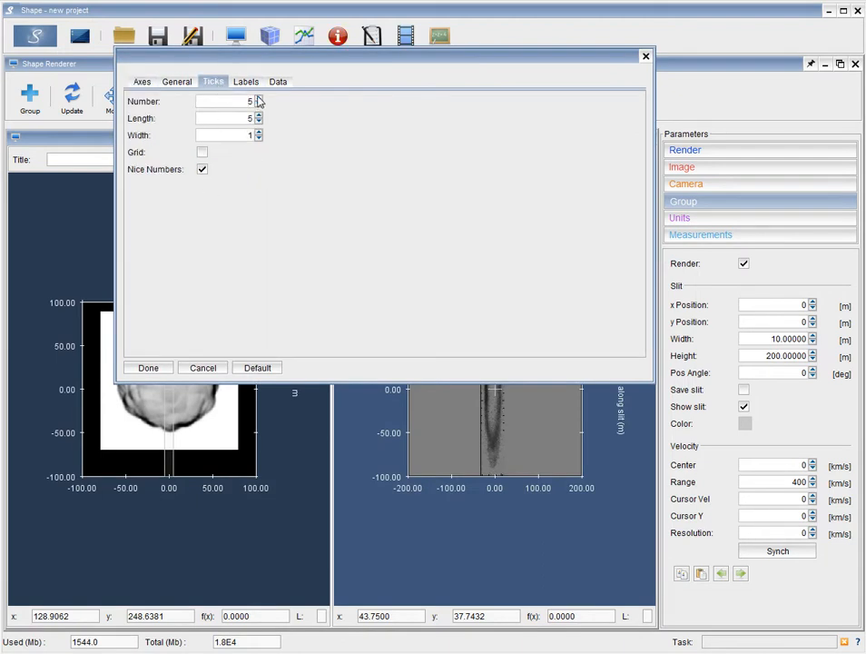
{"action": "left_click", "coordinate": [258, 98]}
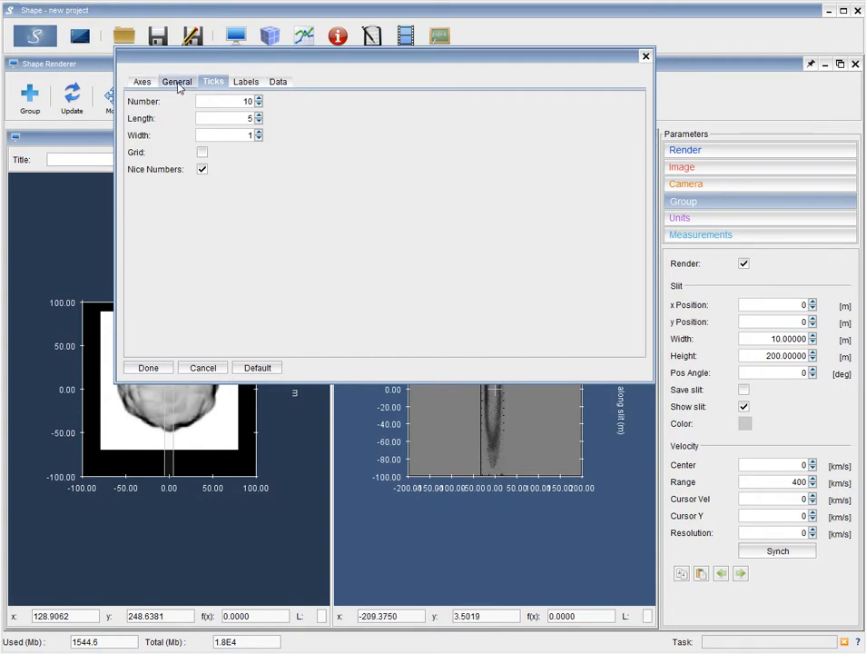
- Set the axis label number format to 0 and close the velocity display's properties
{"action": "left_click", "coordinate": [251, 83]}
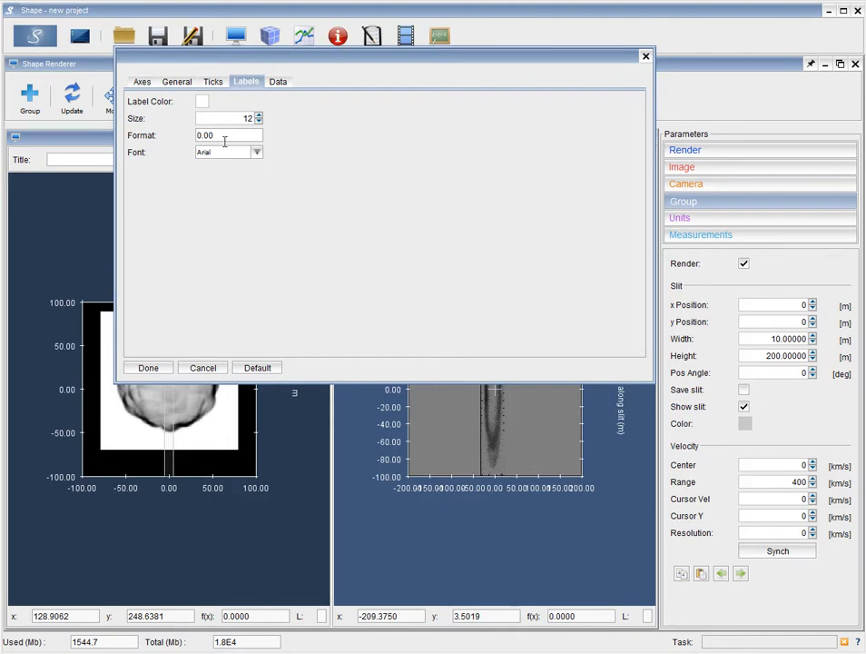
{"action": "double_click", "coordinate": [209, 136]}
{"action": "type", "text": "1"}
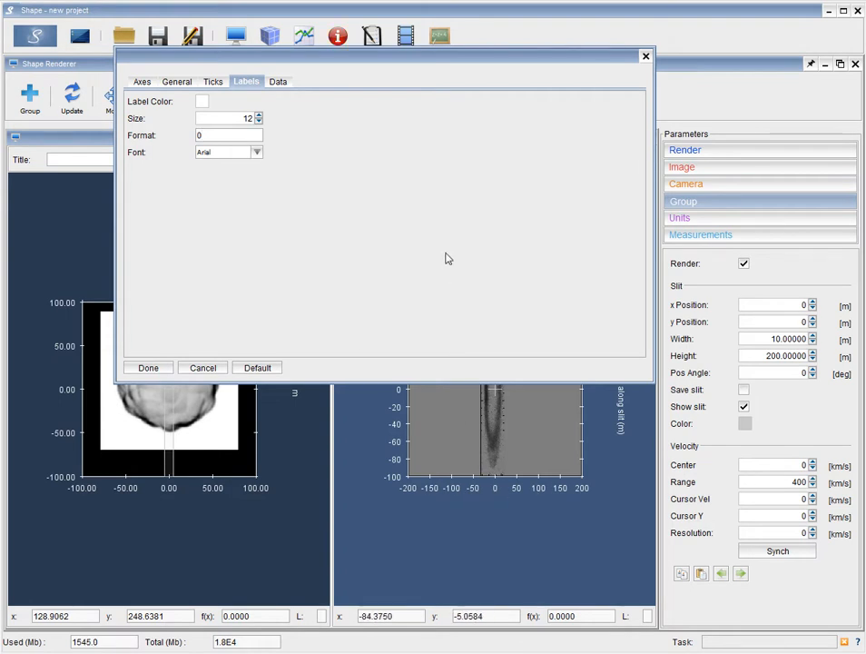
{"action": "left_click", "coordinate": [148, 367]}
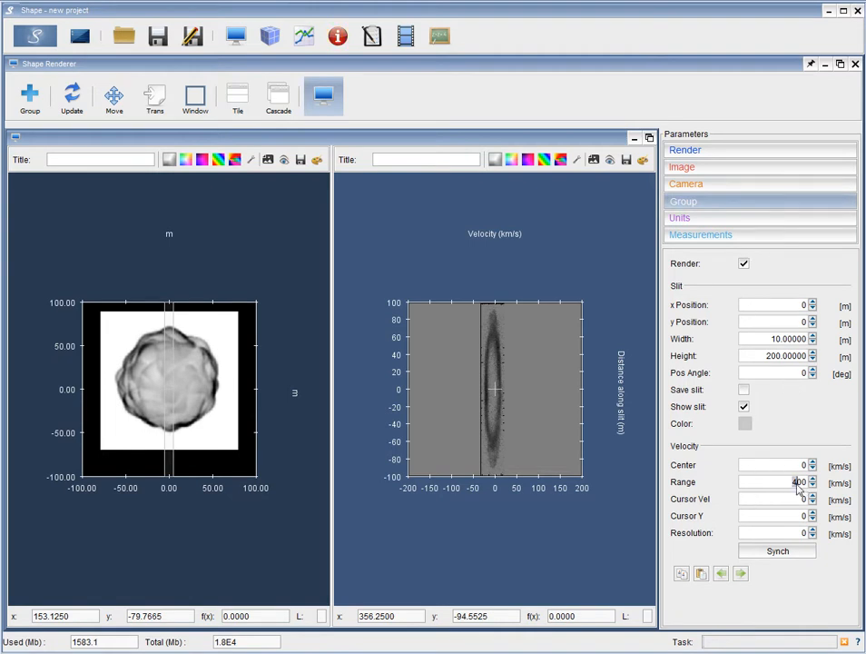
- Set the group's velocity range to 200 km/s
{"action": "scroll", "coordinate": [793, 481], "scroll_direction": "down", "scroll_amount": 2}
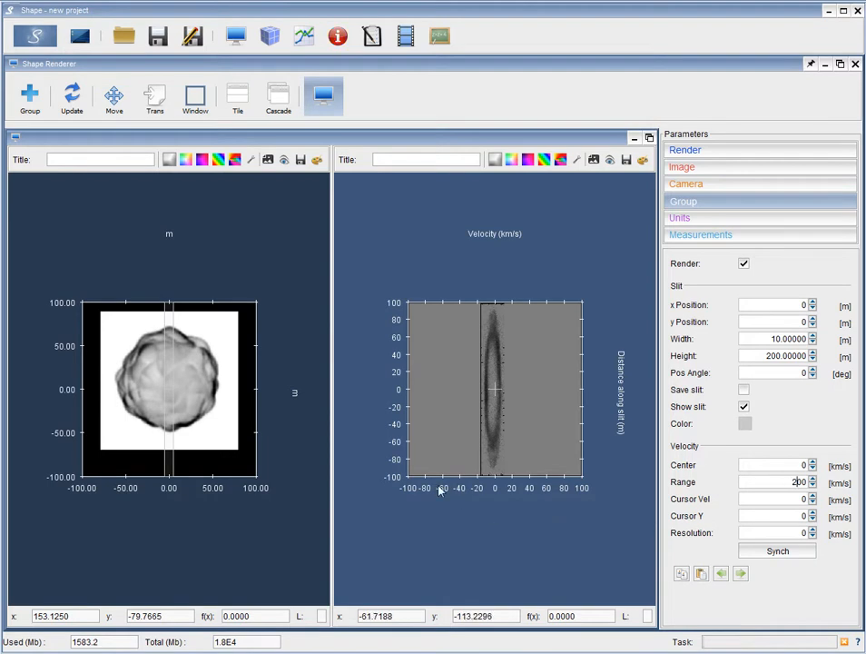
- Set the velocity display's number of axis ticks to 5 in its properties and close them
{"action": "right_click", "coordinate": [515, 386]}
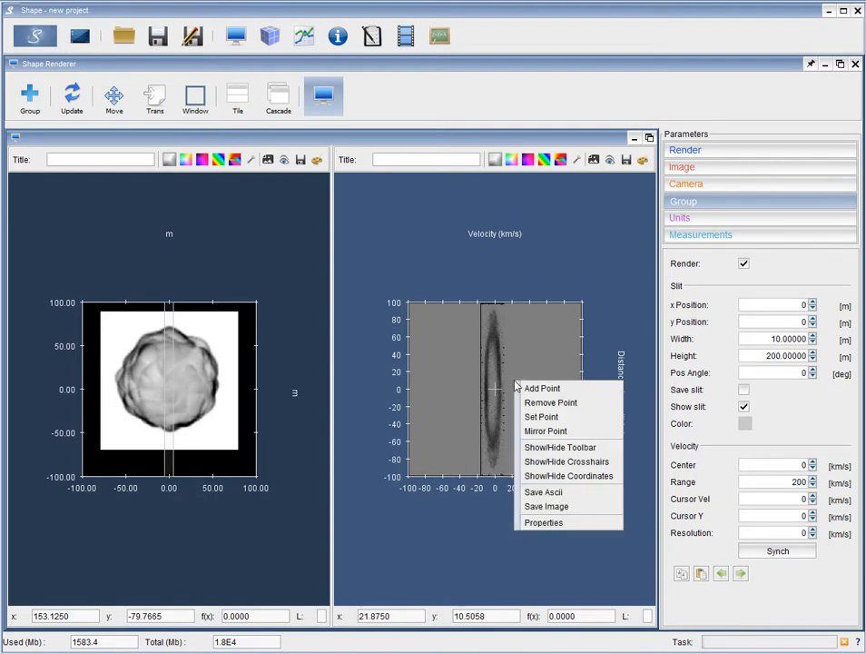
{"action": "left_click", "coordinate": [567, 525]}
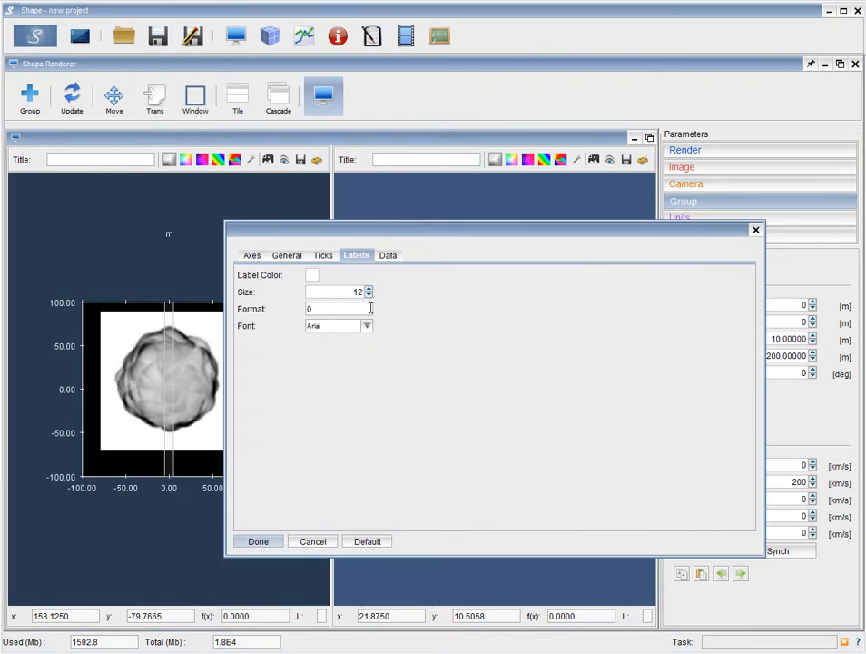
{"action": "left_click", "coordinate": [327, 256]}
{"action": "left_click_drag", "start_coordinate": [354, 235], "coordinate": [214, 59]}
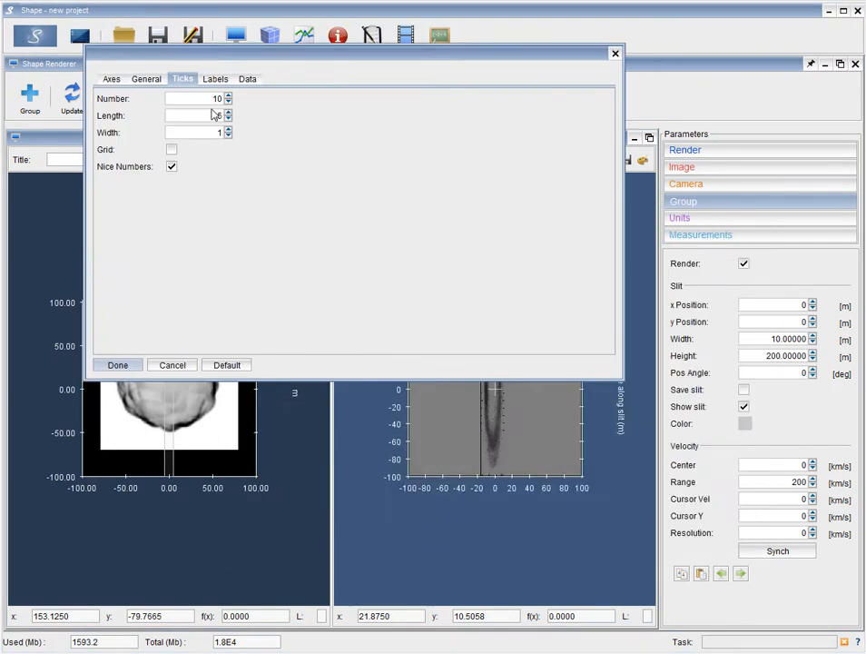
{"action": "left_click_drag", "start_coordinate": [210, 100], "coordinate": [242, 104]}
{"action": "type", "text": "5"}
{"action": "key", "text": "Return"}
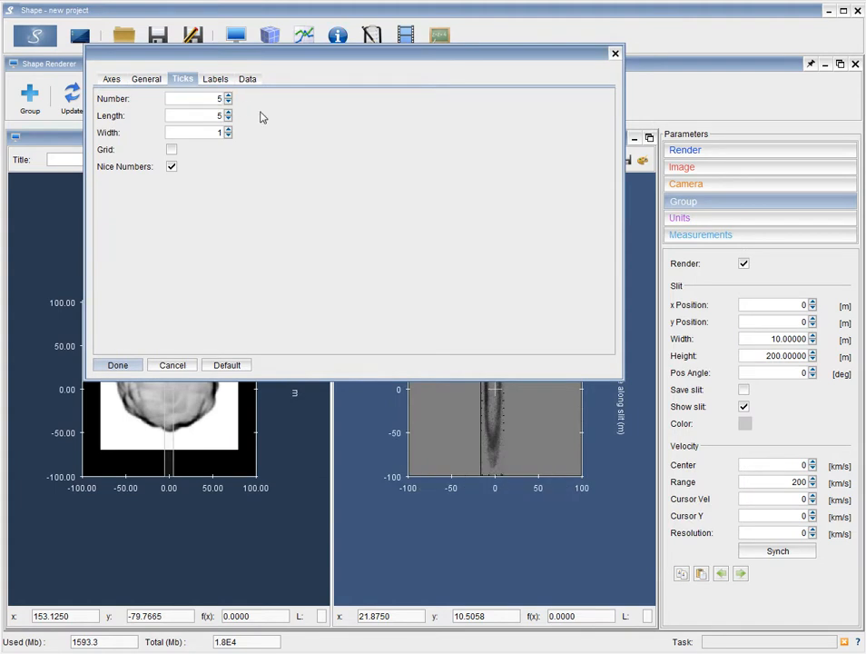
{"action": "left_click", "coordinate": [118, 365]}
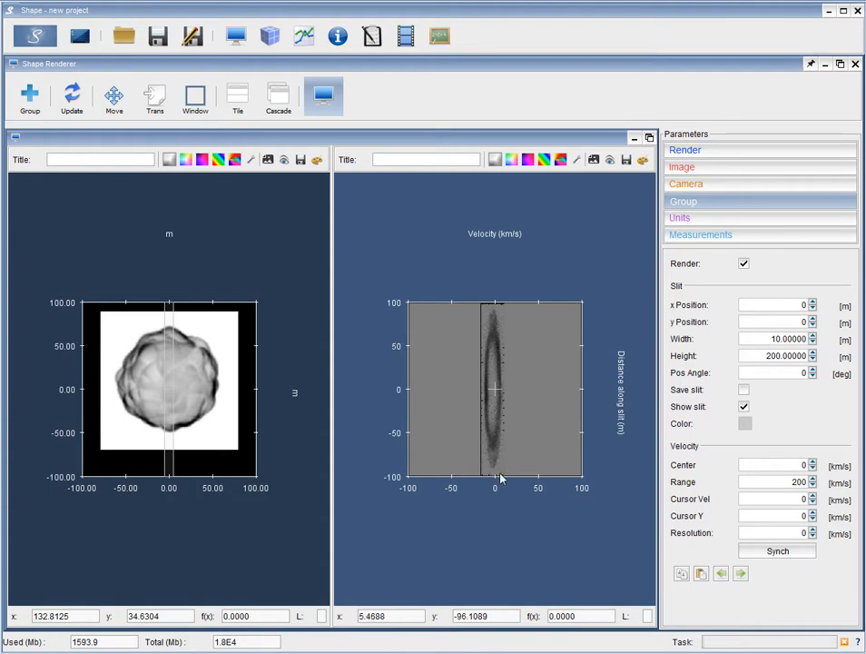
- Open the image properties of the velocity display's slit background image and move them clear of the plot
{"action": "left_click", "coordinate": [611, 162]}
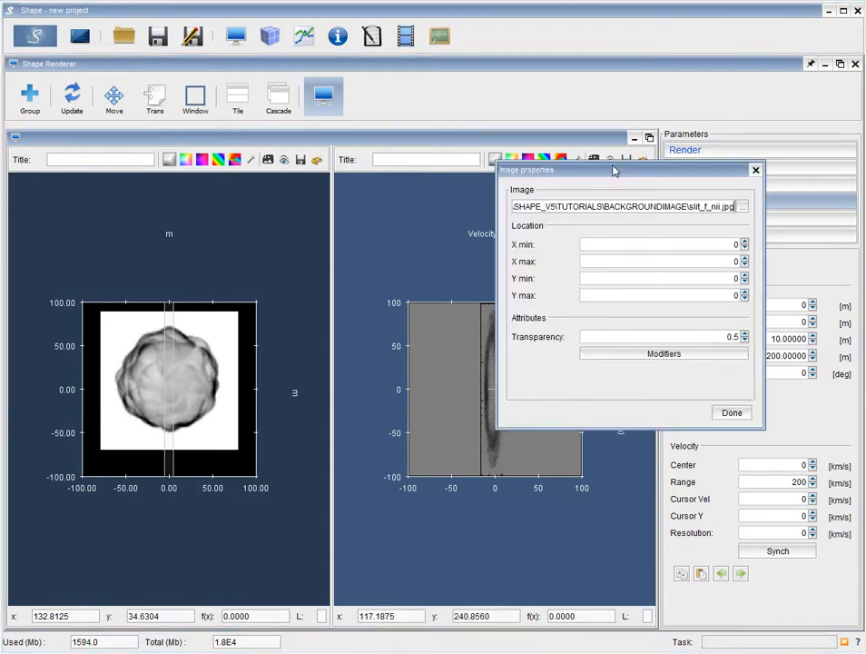
{"action": "left_click_drag", "start_coordinate": [613, 171], "coordinate": [680, 58]}
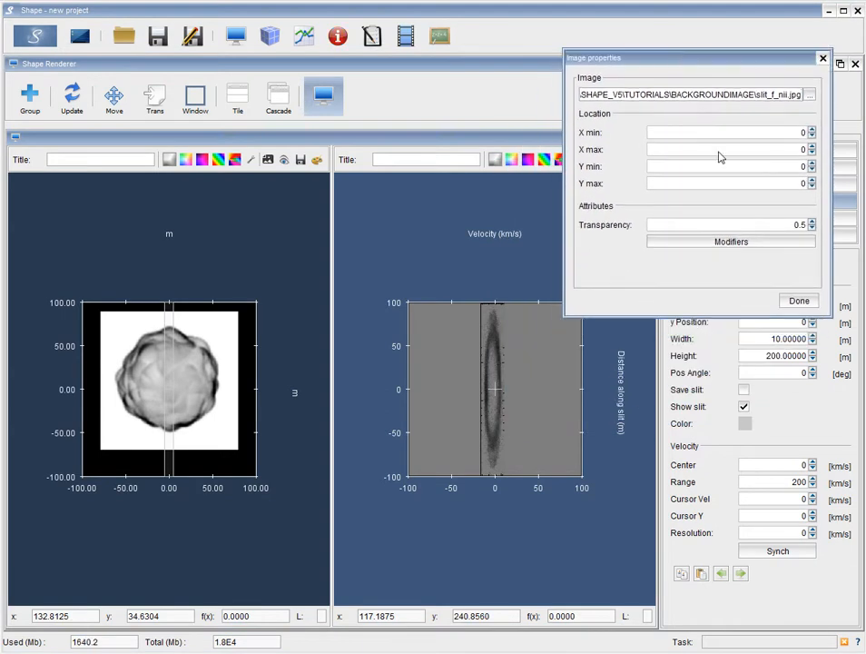
{"action": "double_click", "coordinate": [799, 133]}
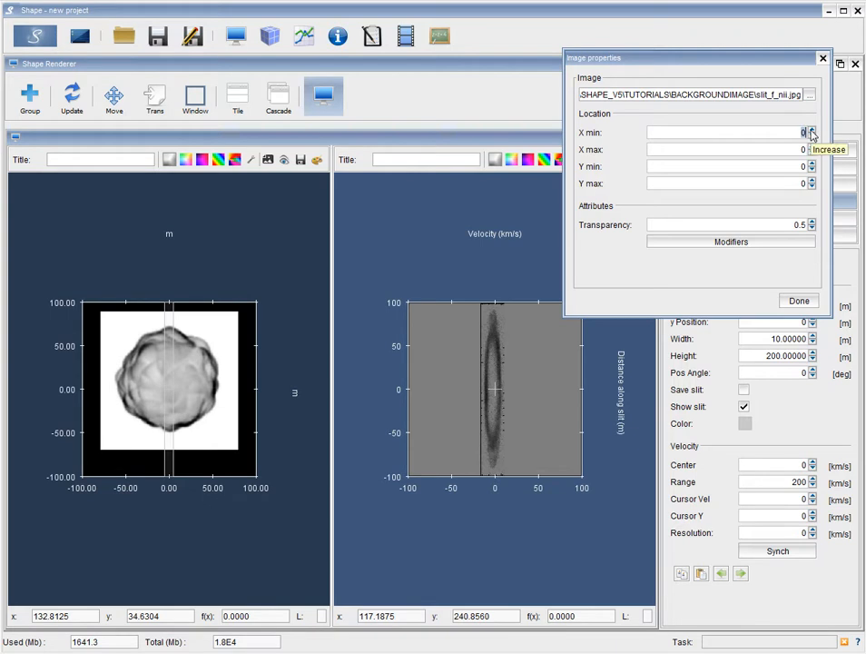
- Try a Resize modifier on the slit background image and show its width and height properties
{"action": "left_click", "coordinate": [681, 242]}
{"action": "left_click_drag", "start_coordinate": [777, 195], "coordinate": [85, 2]}
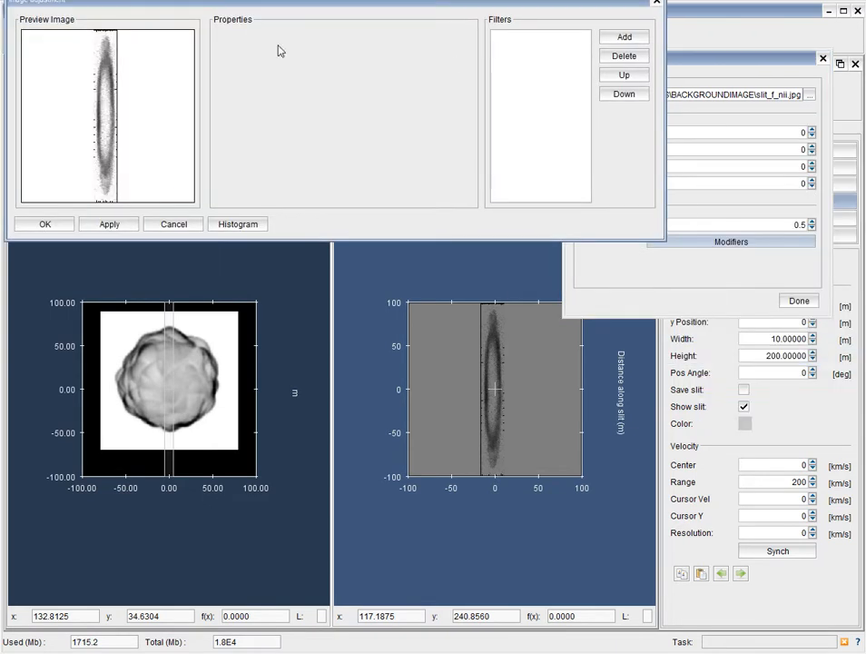
{"action": "left_click", "coordinate": [610, 40]}
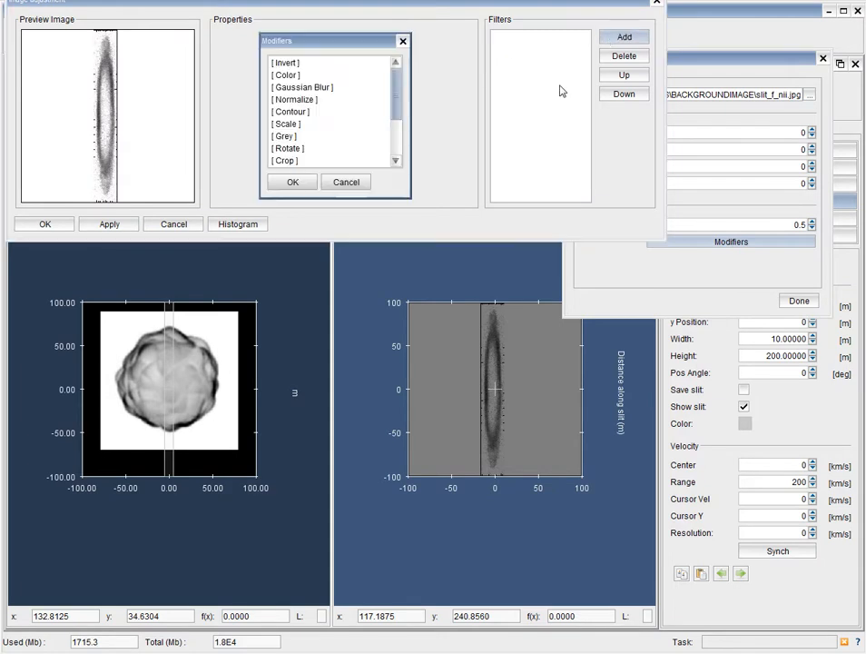
{"action": "left_click_drag", "start_coordinate": [397, 94], "coordinate": [397, 132]}
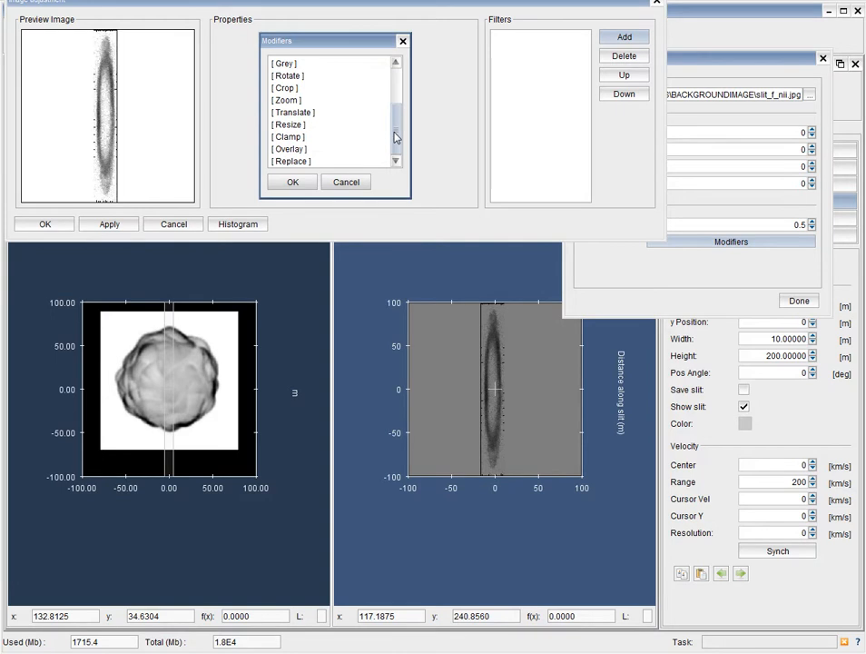
{"action": "left_click", "coordinate": [291, 125]}
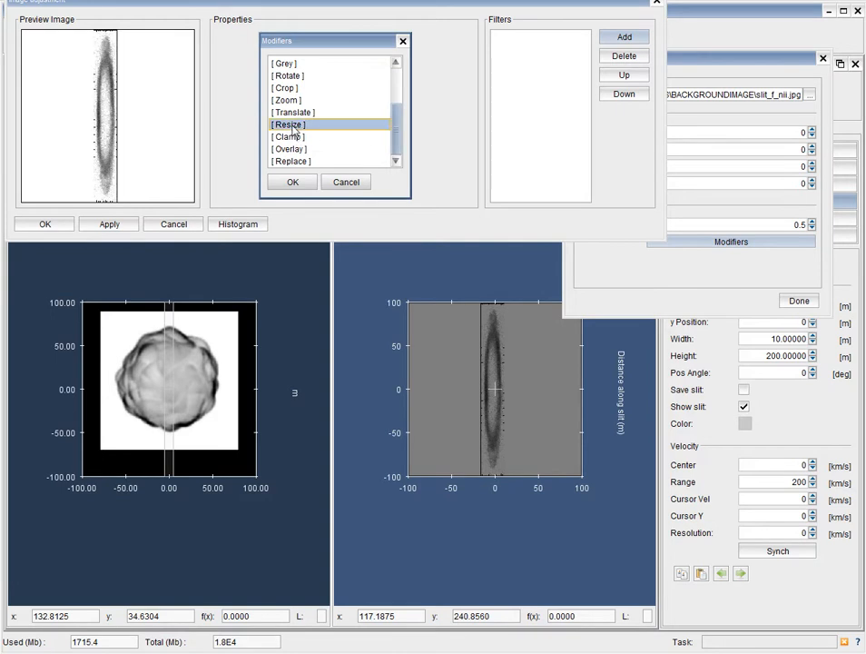
{"action": "left_click", "coordinate": [289, 181]}
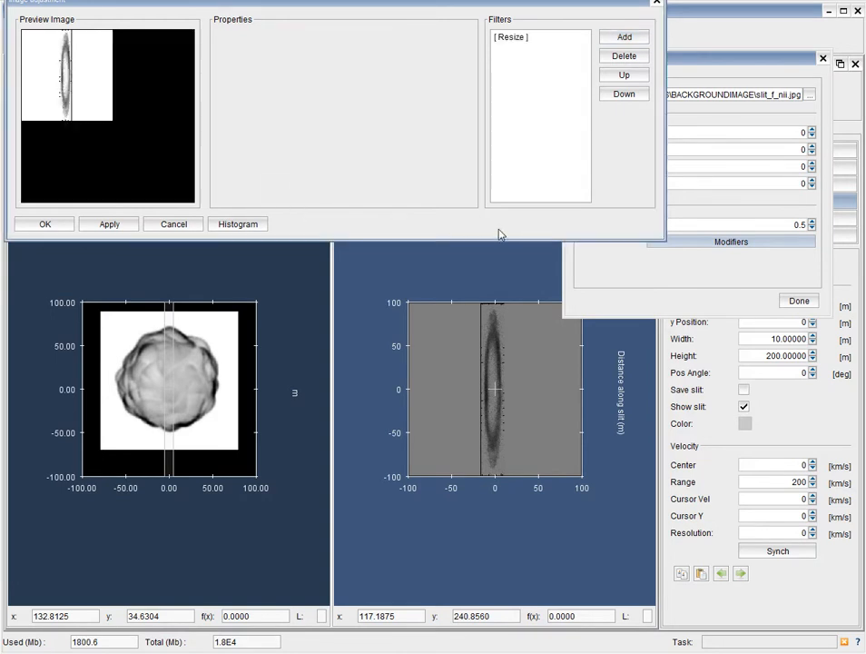
{"action": "left_click", "coordinate": [522, 38]}
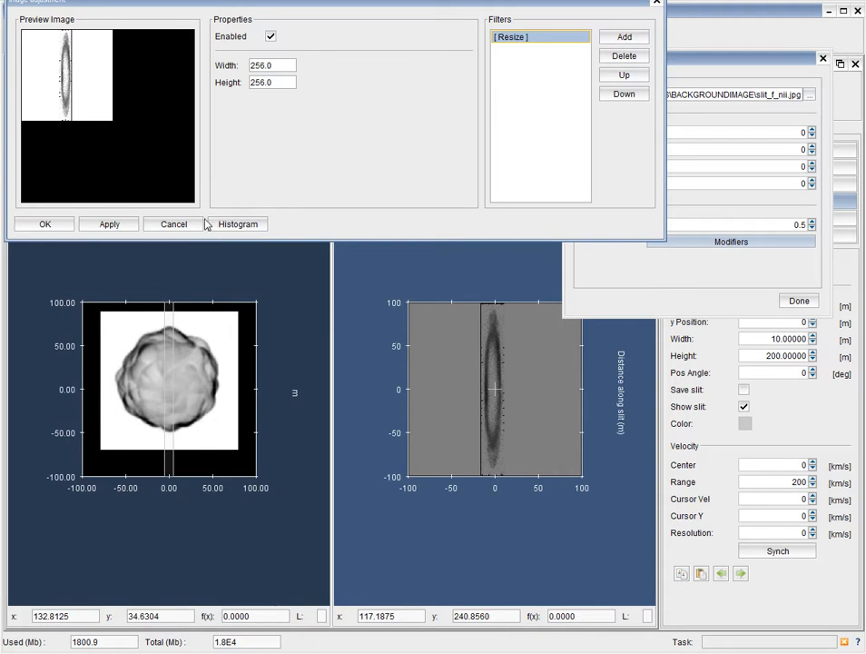
- Delete the Resize modifier and cancel the image adjustment without adding another modifier
{"action": "left_click", "coordinate": [614, 62]}
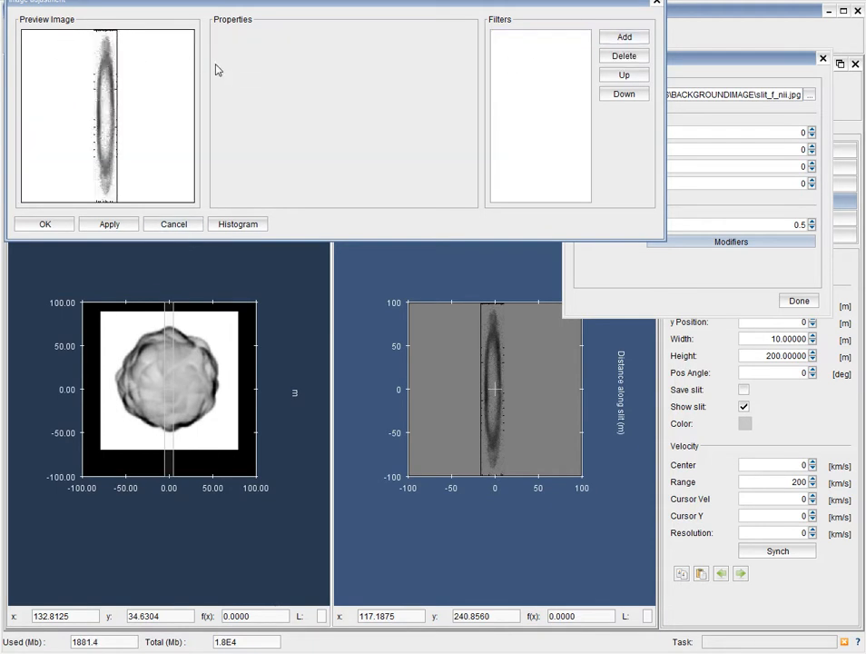
{"action": "left_click", "coordinate": [624, 37]}
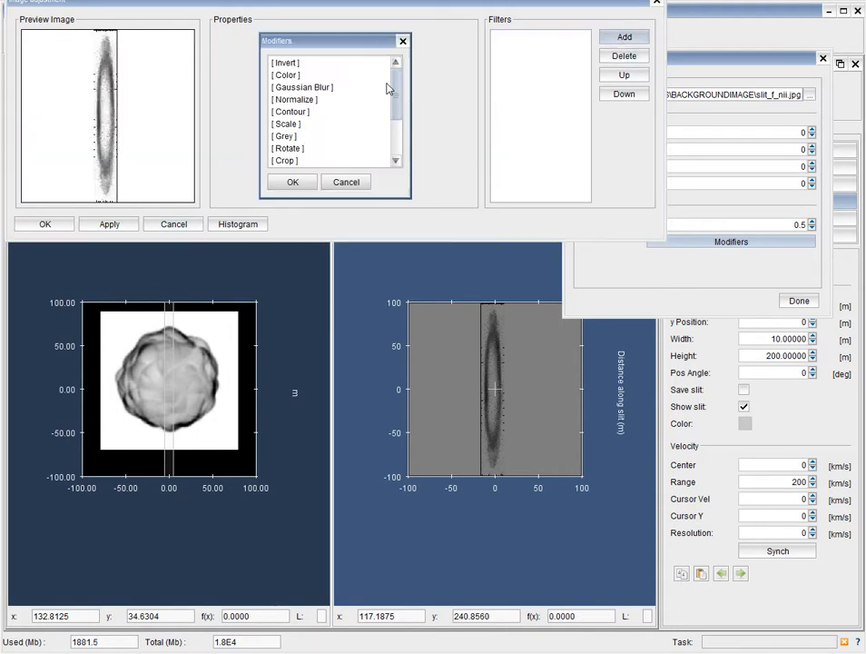
{"action": "left_click_drag", "start_coordinate": [396, 87], "coordinate": [406, 145]}
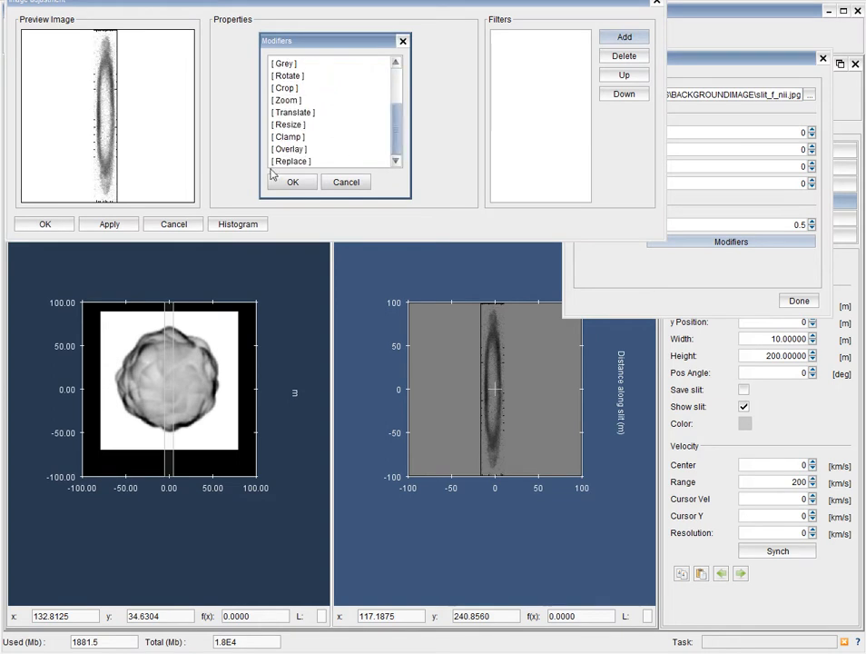
{"action": "left_click", "coordinate": [346, 181]}
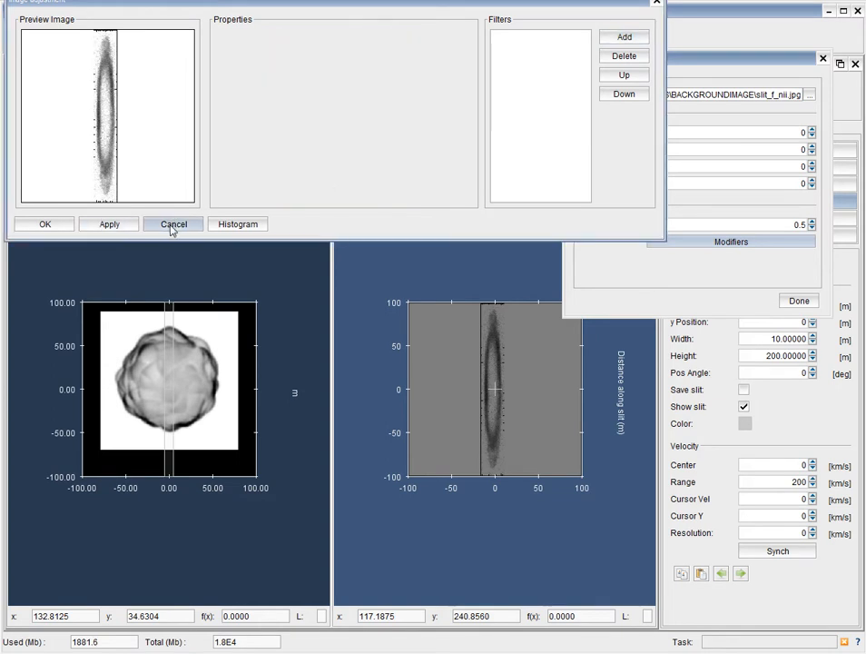
{"action": "left_click", "coordinate": [173, 223]}
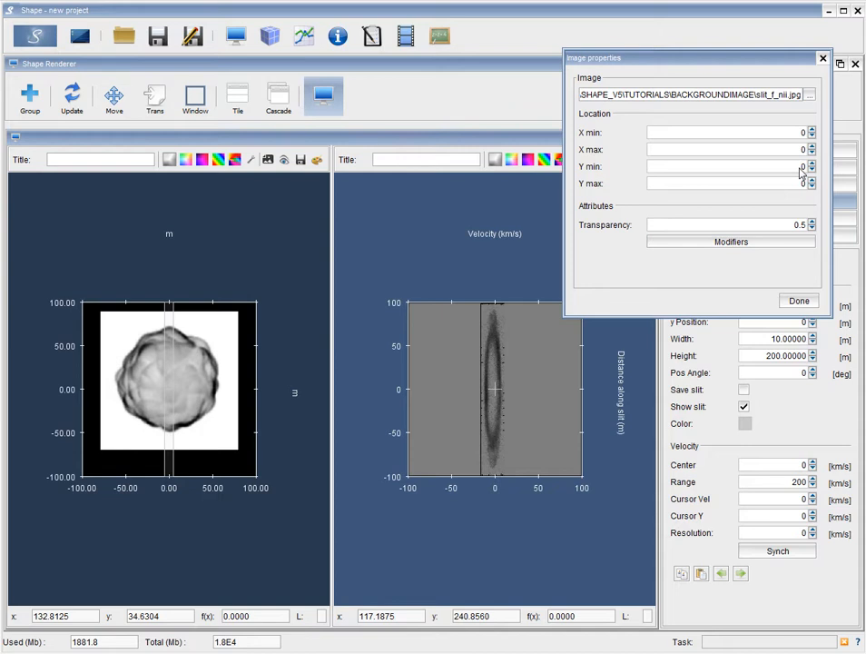
- Set the slit image's vertical location to Y min -100 and Y max 100
{"action": "type", "text": "-100"}
{"action": "key", "text": "Return"}
{"action": "left_click", "coordinate": [792, 183]}
{"action": "type", "text": "100"}
- Set the slit image's horizontal location to X min -200 and X max 200
{"action": "left_click_drag", "start_coordinate": [813, 136], "coordinate": [820, 158]}
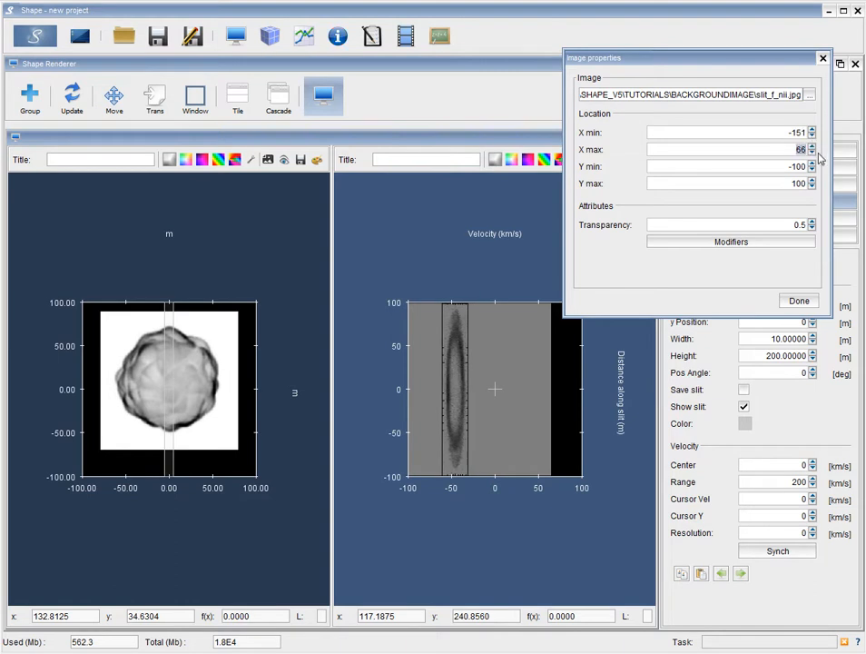
{"action": "type", "text": "200"}
{"action": "key", "text": "Return"}
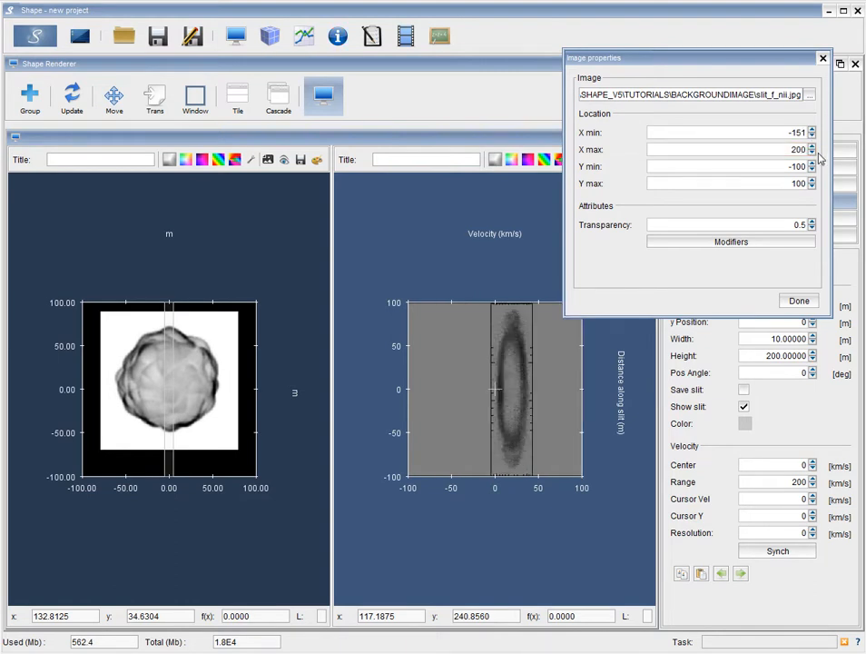
{"action": "left_click_drag", "start_coordinate": [795, 133], "coordinate": [816, 139]}
{"action": "type", "text": "200"}
{"action": "key", "text": "Return"}
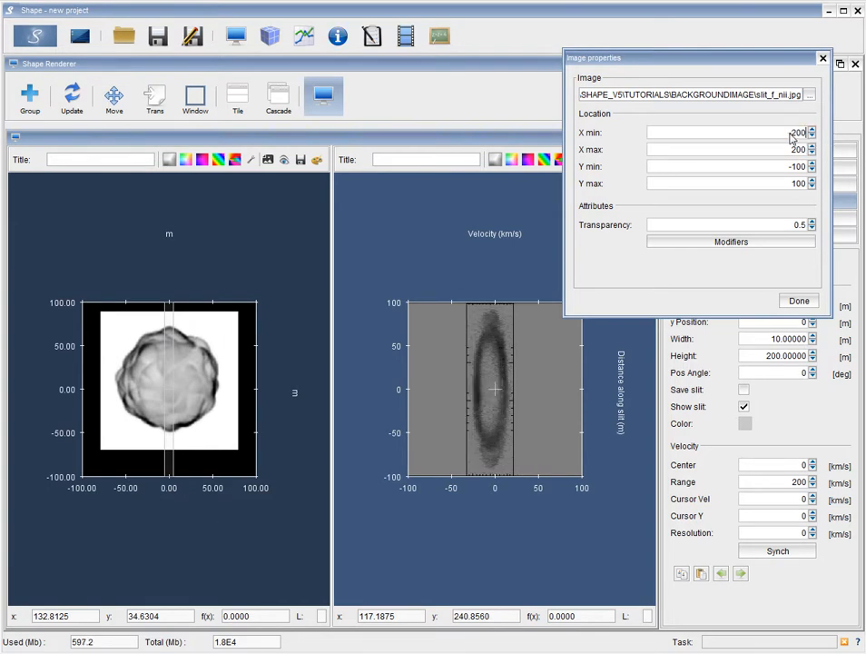
- Widen the slit image's location to X min -400 and X max 400, and close the image properties
{"action": "type", "text": "4"}
{"action": "key", "text": "Return"}
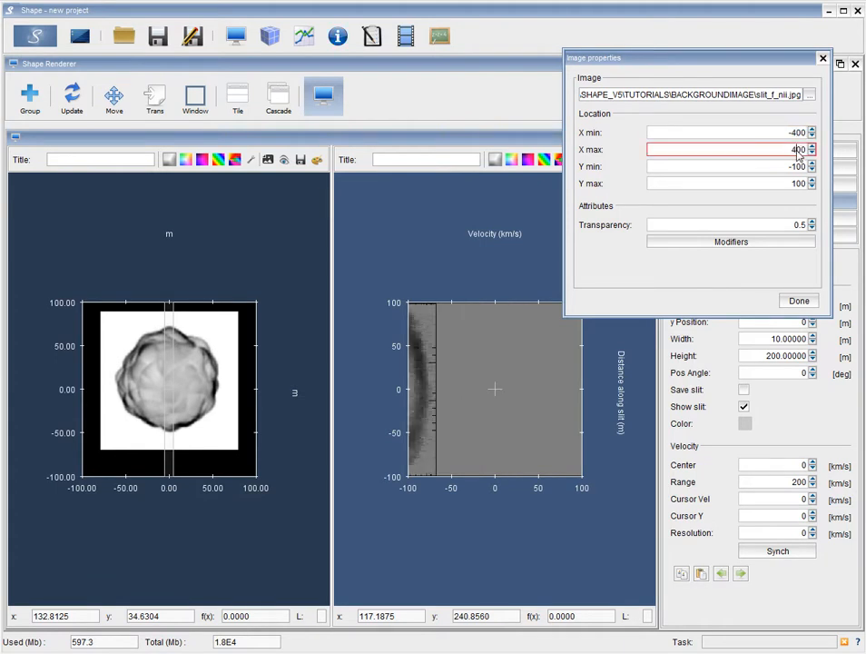
{"action": "type", "text": "4"}
{"action": "key", "text": "Return"}
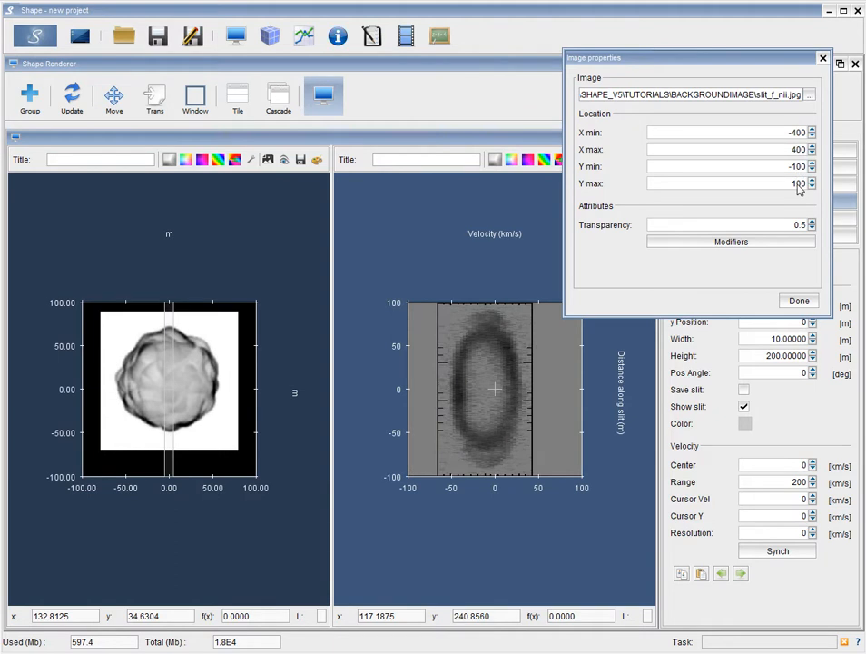
{"action": "left_click_drag", "start_coordinate": [683, 63], "coordinate": [688, 64]}
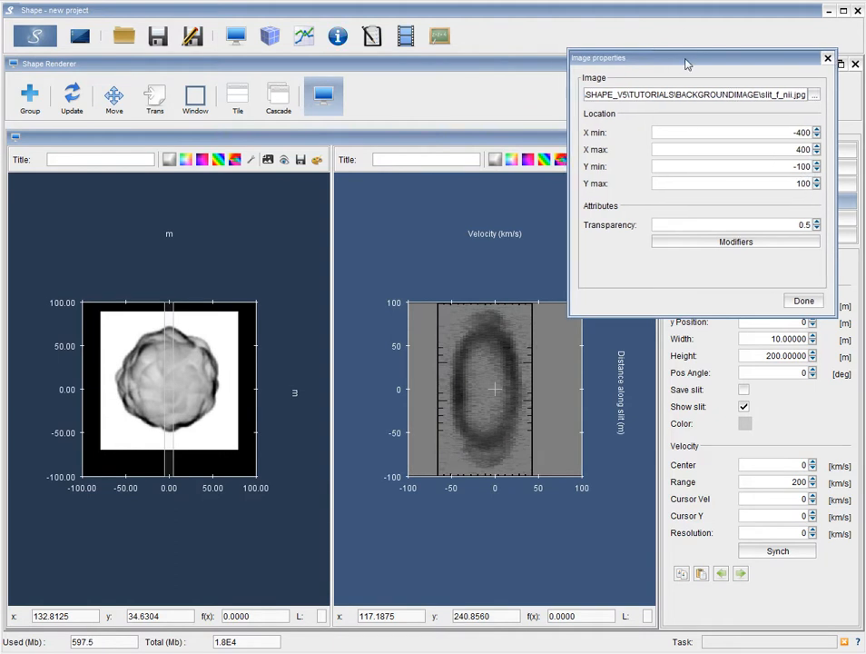
{"action": "left_click", "coordinate": [805, 300]}
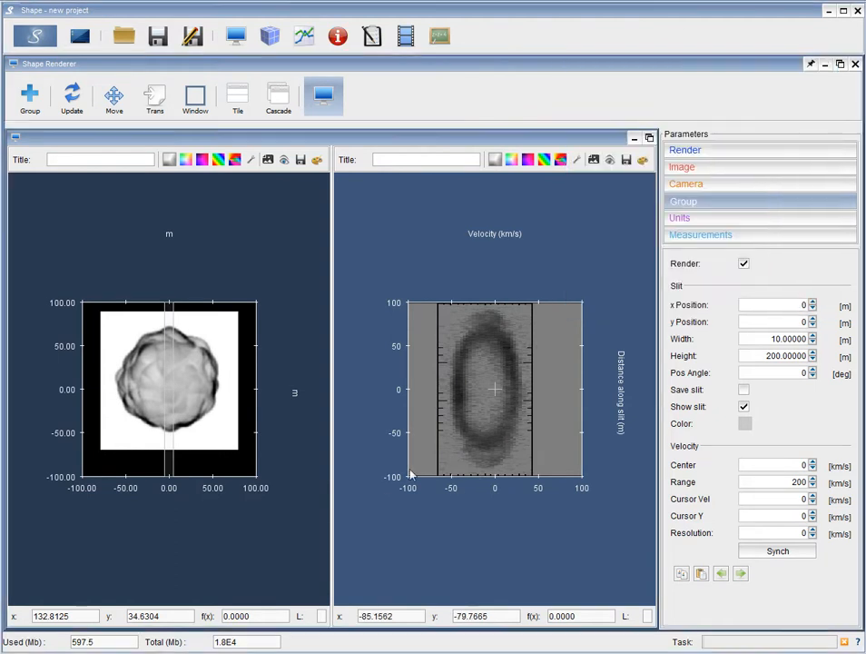
- Set the velocity display's plot area to a width and height of 512 and close its properties
{"action": "right_click", "coordinate": [446, 360]}
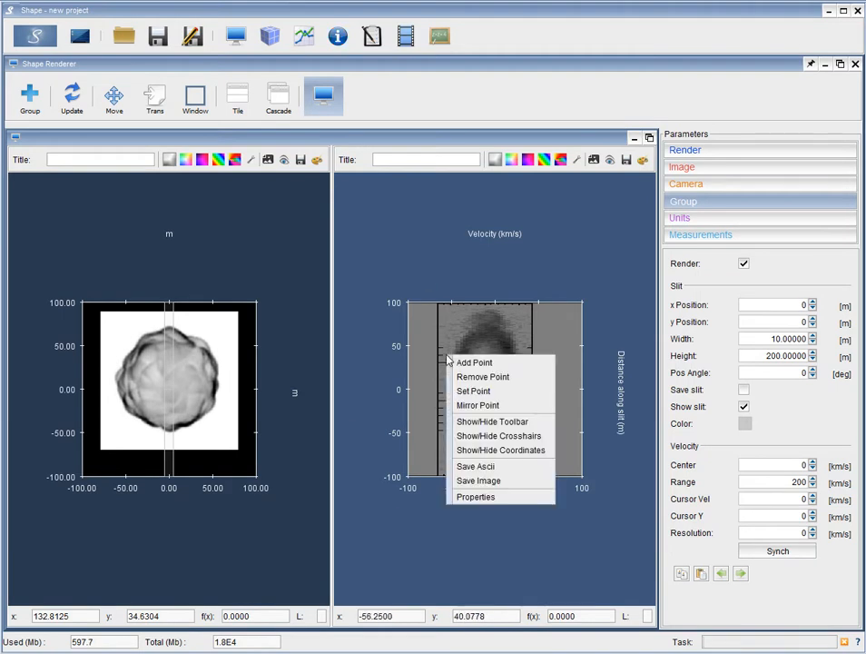
{"action": "left_click", "coordinate": [468, 497]}
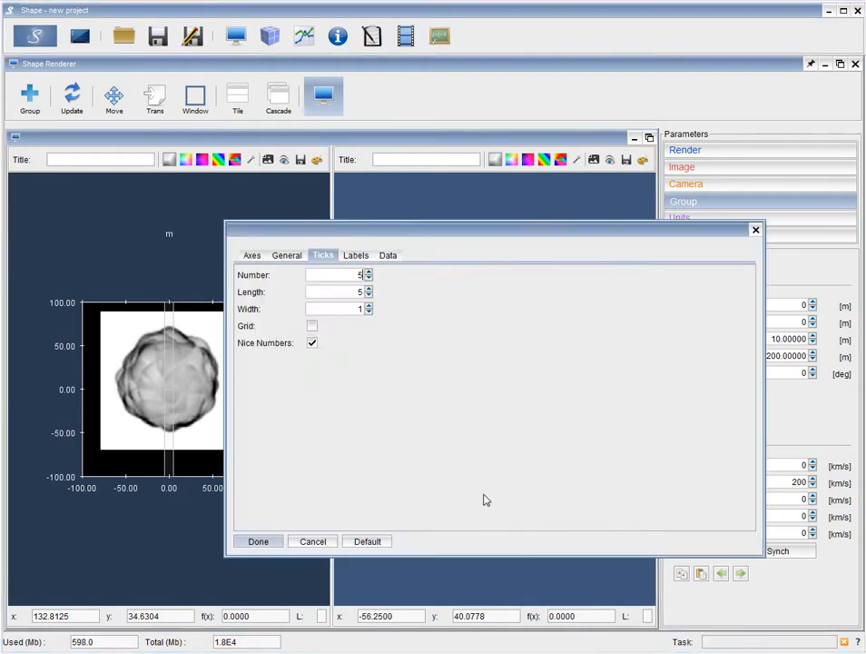
{"action": "left_click", "coordinate": [284, 256]}
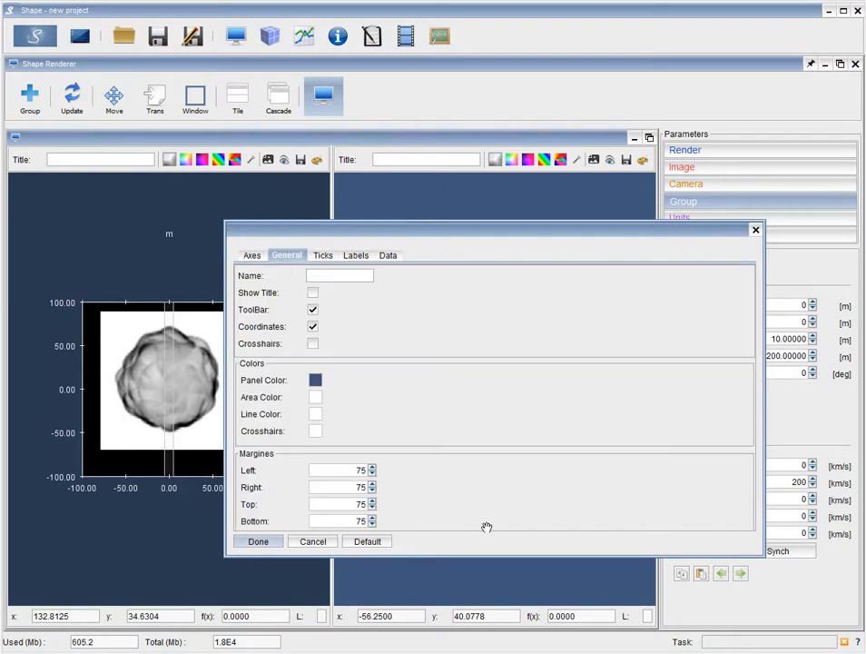
{"action": "left_click_drag", "start_coordinate": [515, 515], "coordinate": [515, 385]}
{"action": "double_click", "coordinate": [356, 497]}
{"action": "type", "text": "512"}
{"action": "double_click", "coordinate": [350, 513]}
{"action": "type", "text": "512"}
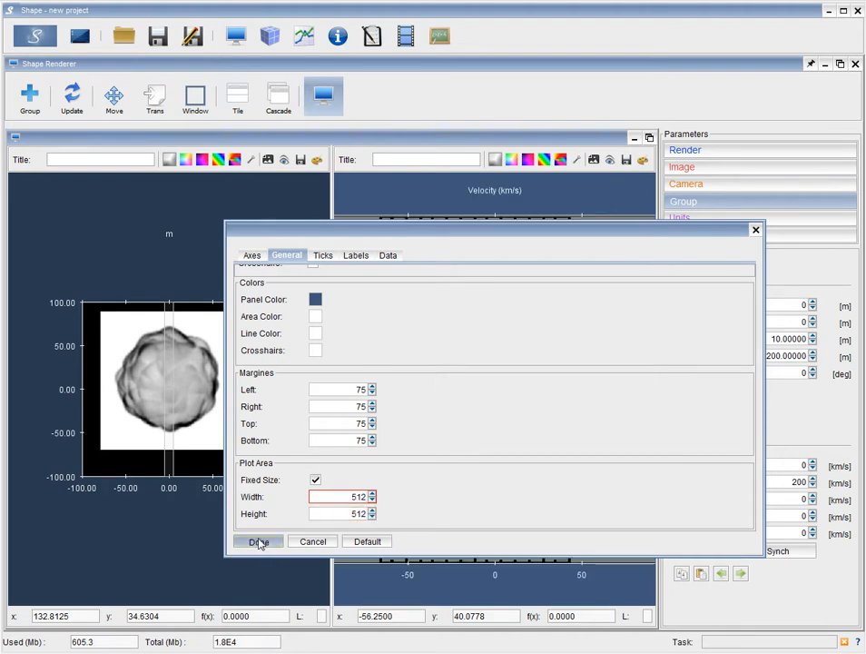
{"action": "left_click", "coordinate": [256, 541]}
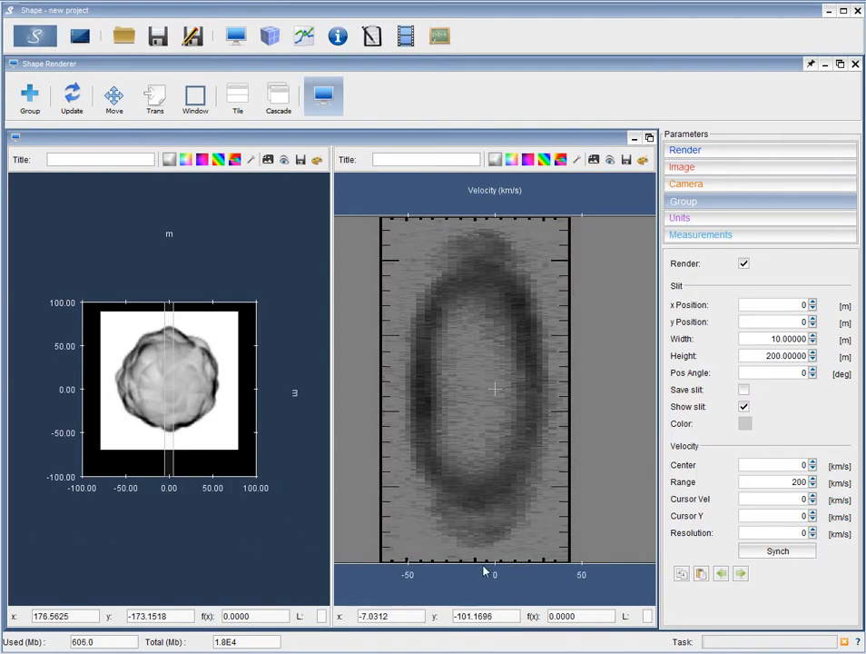
- Open the velocity display's slit image properties and widen the location to X min -426 and X max 494
{"action": "left_click", "coordinate": [610, 160]}
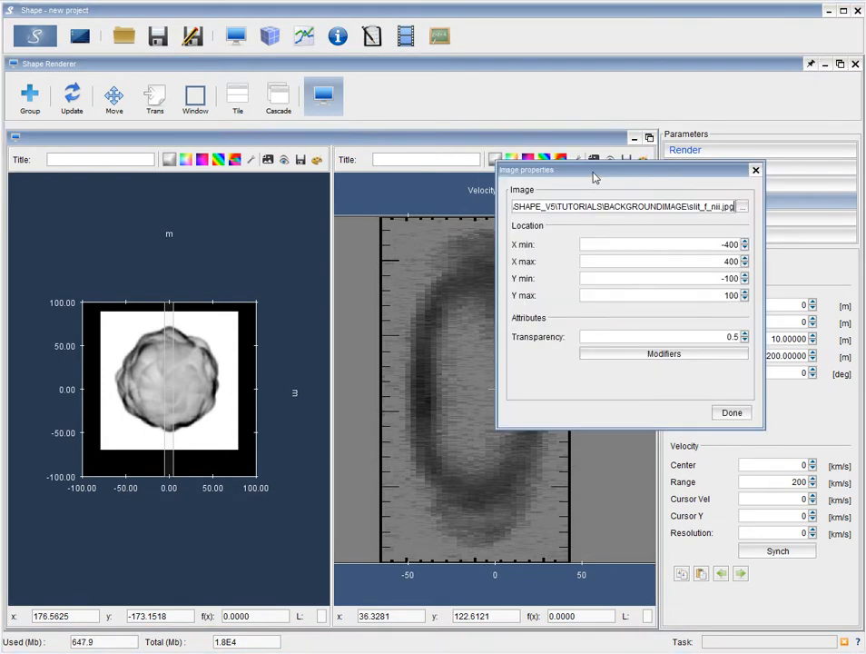
{"action": "left_click_drag", "start_coordinate": [543, 176], "coordinate": [570, 105]}
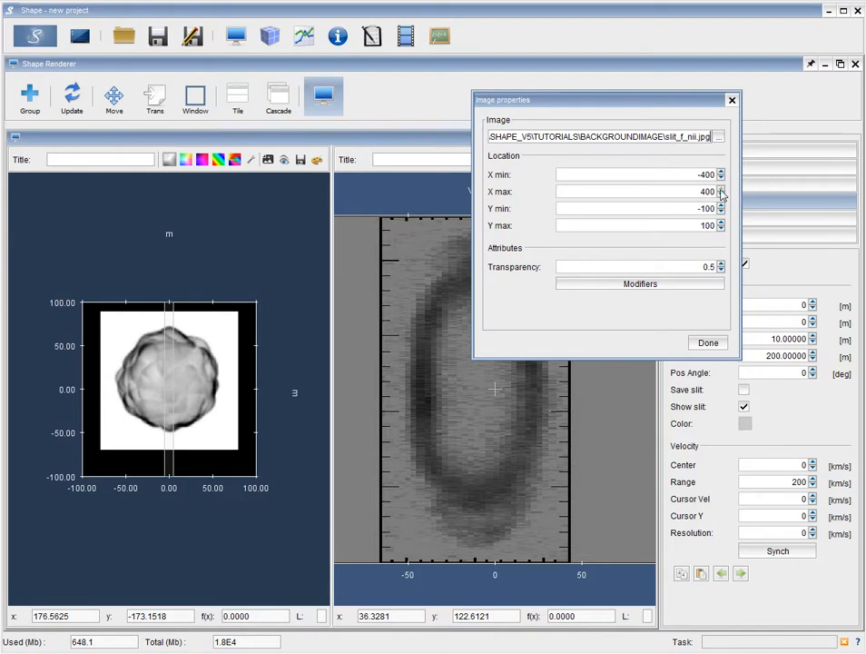
{"action": "left_click", "coordinate": [721, 188]}
{"action": "left_click", "coordinate": [721, 188]}
{"action": "left_click", "coordinate": [721, 188]}
{"action": "left_click", "coordinate": [721, 188]}
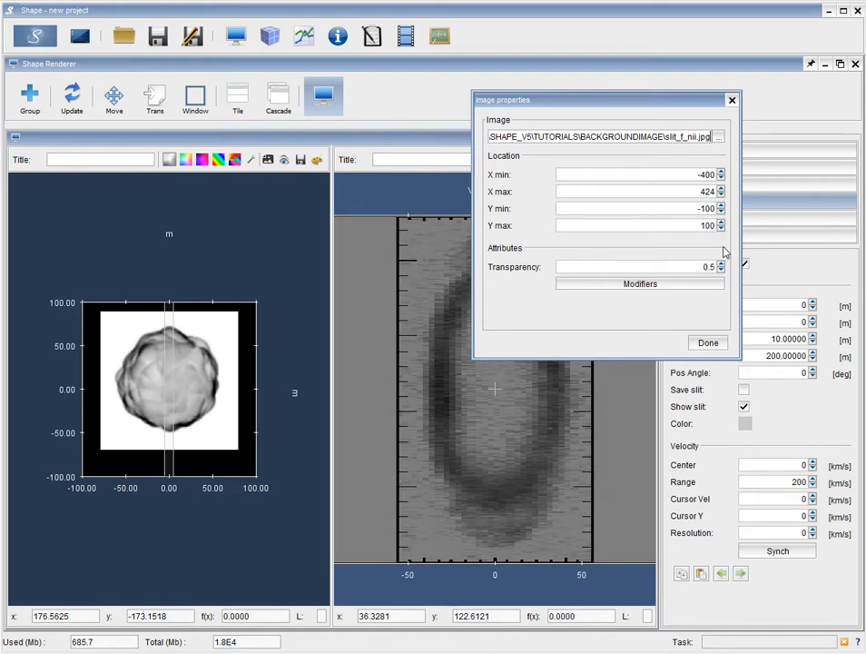
{"action": "mouse_move", "coordinate": [722, 178]}
{"action": "left_mouse_down"}
{"action": "mouse_move", "coordinate": [722, 190]}
{"action": "mouse_move", "coordinate": [722, 182]}
{"action": "left_mouse_up"}
- Set the slit image's horizontal location to X min -500 and X max 500
{"action": "double_click", "coordinate": [710, 191]}
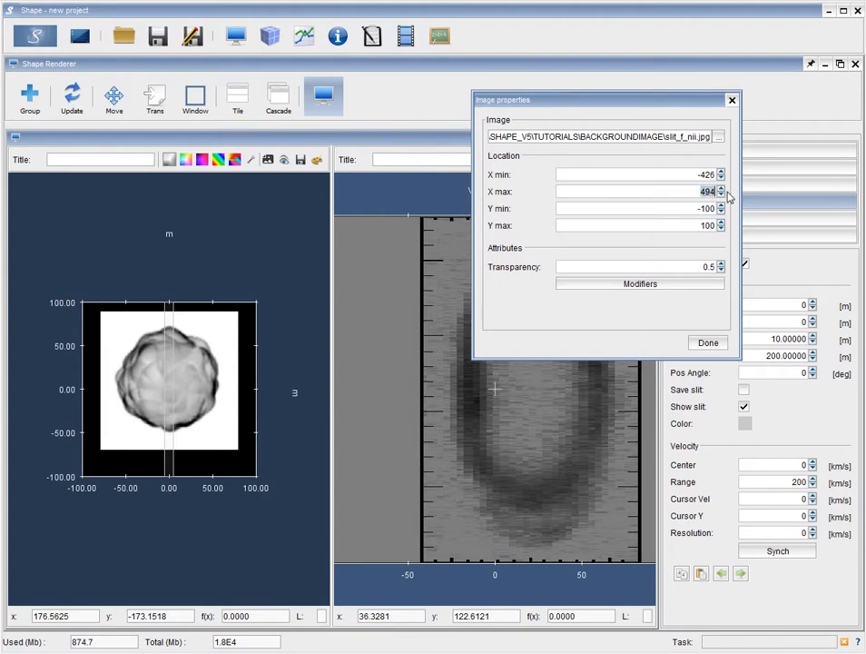
{"action": "type", "text": "500"}
{"action": "key", "text": "Return"}
{"action": "double_click", "coordinate": [706, 176]}
{"action": "type", "text": "-5"}
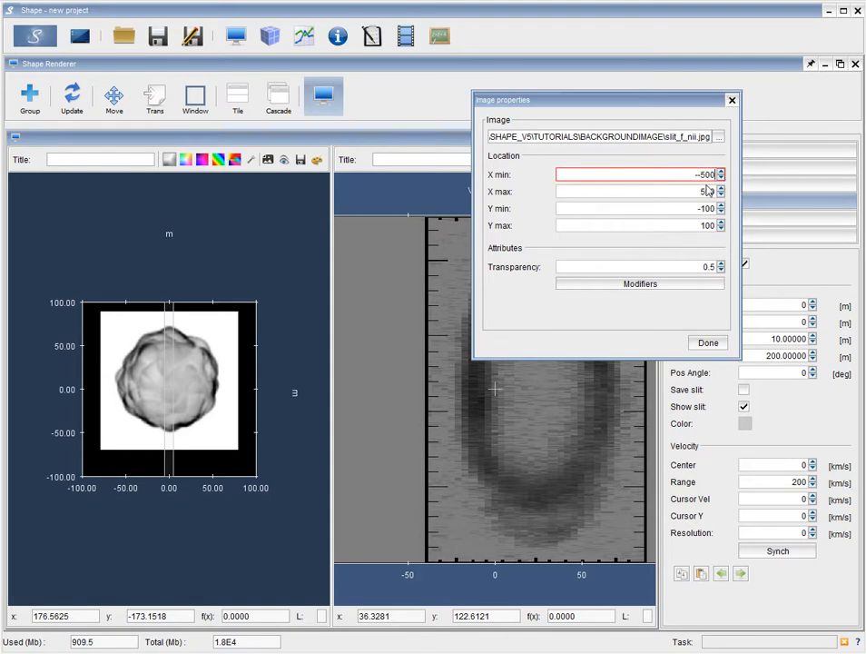
{"action": "key", "text": "Return"}
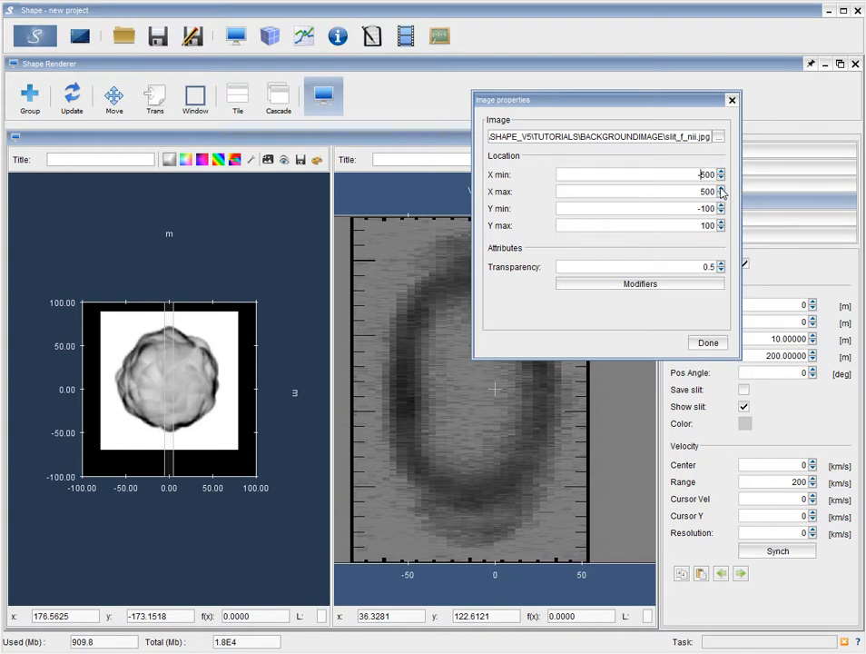
- Adjust the slit image's horizontal location to X max 532 and X min -506
{"action": "left_click", "coordinate": [720, 188]}
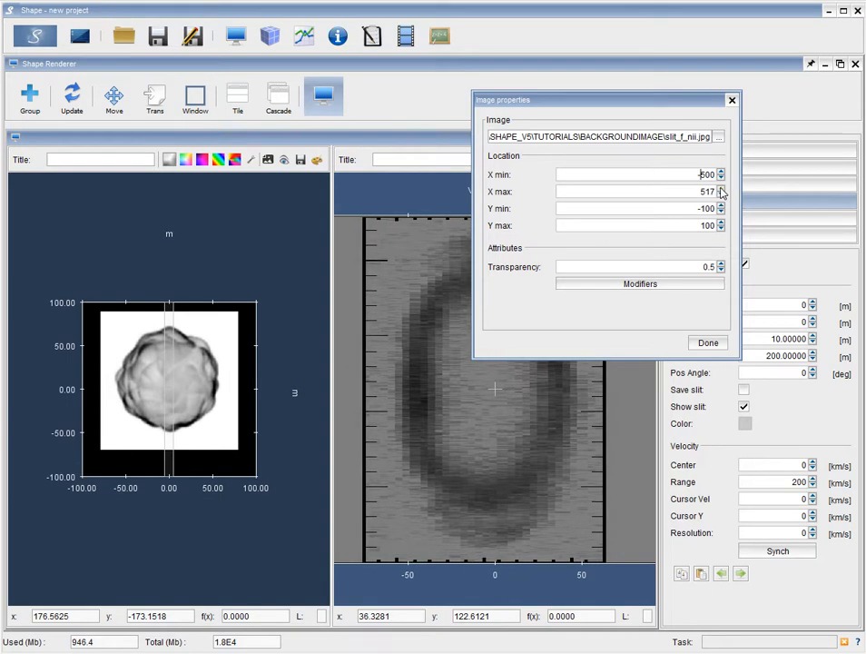
{"action": "left_click", "coordinate": [720, 188]}
{"action": "left_click", "coordinate": [720, 188]}
{"action": "left_click", "coordinate": [720, 188]}
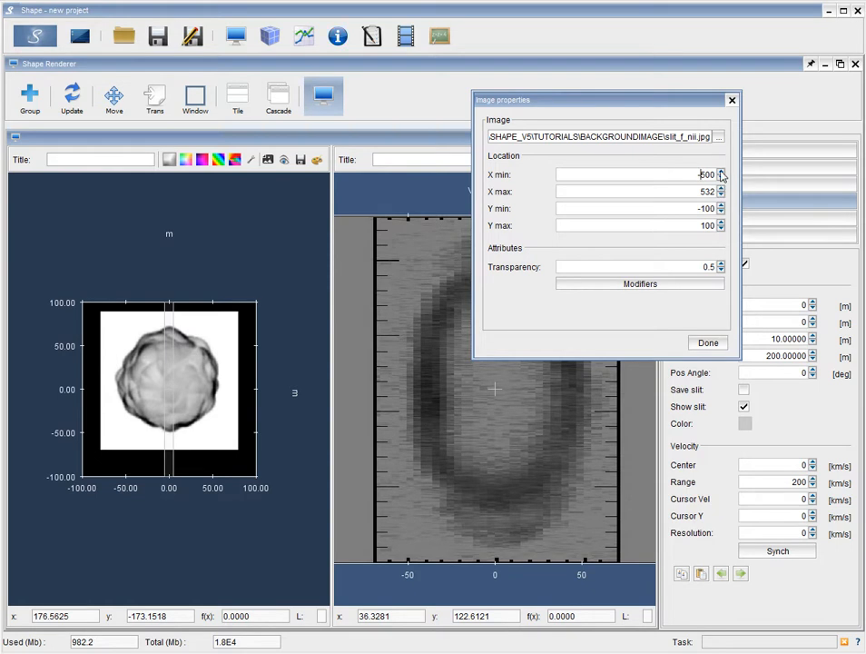
{"action": "left_click", "coordinate": [719, 171]}
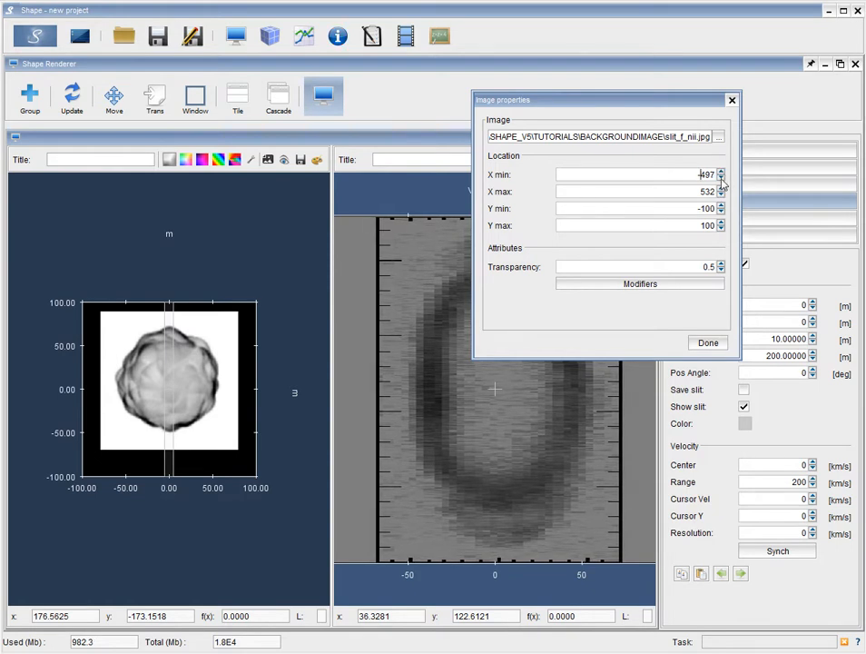
{"action": "left_click", "coordinate": [720, 179]}
{"action": "left_click", "coordinate": [720, 179]}
{"action": "left_click", "coordinate": [720, 179]}
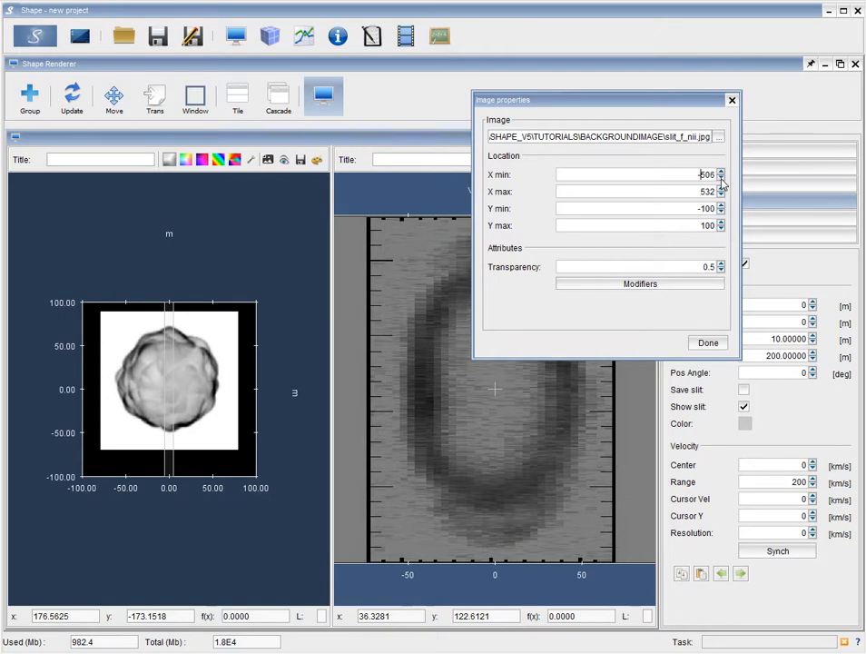
- Try raising the slit image's X max to 541
{"action": "left_click", "coordinate": [720, 188]}
{"action": "left_click", "coordinate": [720, 188]}
{"action": "left_click", "coordinate": [720, 188]}
{"action": "left_click", "coordinate": [720, 188]}
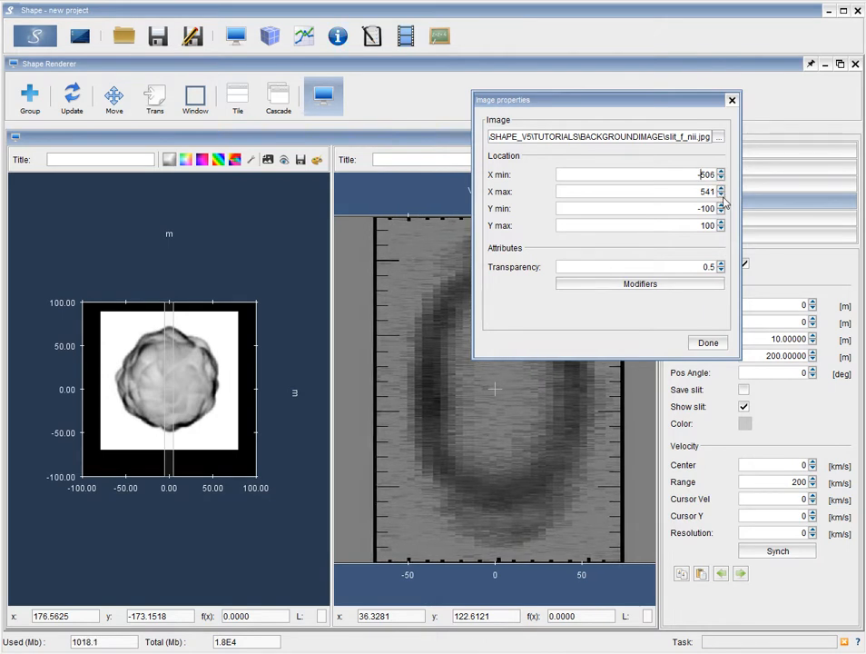
- Lower the slit image's X max to 522 and adjust its X min to -492
{"action": "left_click", "coordinate": [720, 195]}
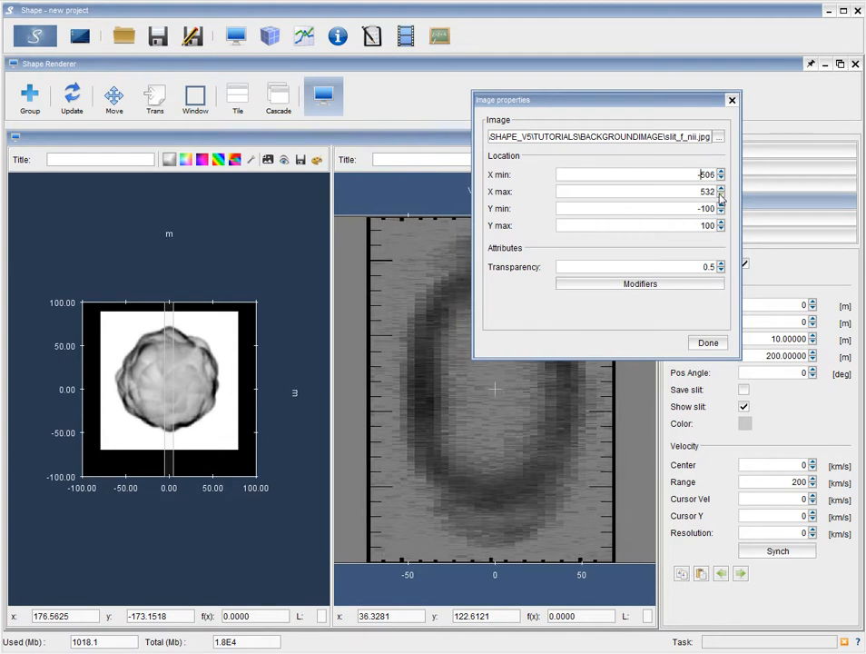
{"action": "left_click", "coordinate": [719, 195]}
{"action": "left_click", "coordinate": [720, 195]}
{"action": "left_click", "coordinate": [720, 178]}
{"action": "left_click", "coordinate": [720, 178]}
{"action": "left_click", "coordinate": [720, 171]}
{"action": "left_click", "coordinate": [720, 172]}
{"action": "left_click", "coordinate": [720, 171]}
{"action": "left_click", "coordinate": [720, 171]}
{"action": "left_click", "coordinate": [721, 178]}
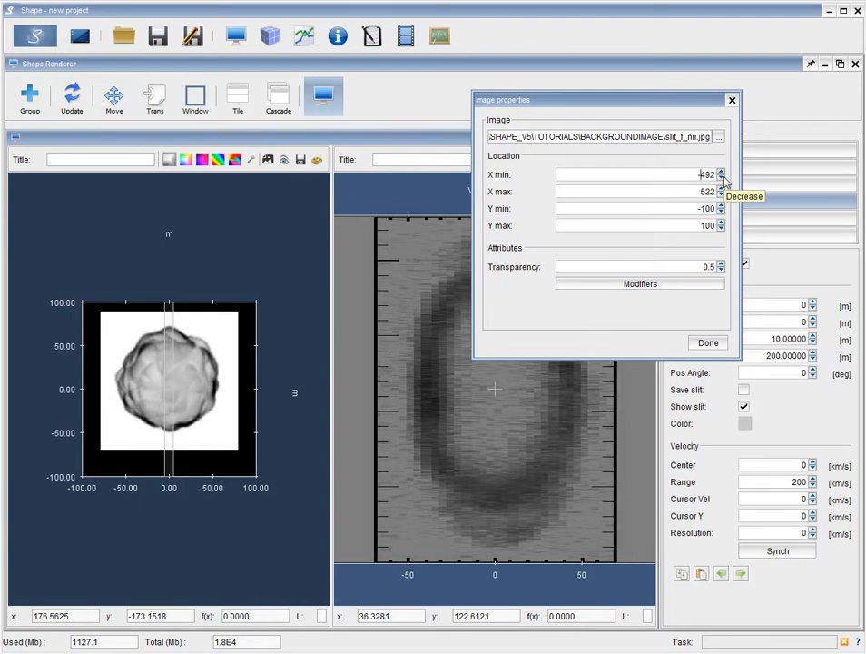
- Narrow the slit image's horizontal location to X max 518 and X min -489
{"action": "left_click", "coordinate": [721, 189]}
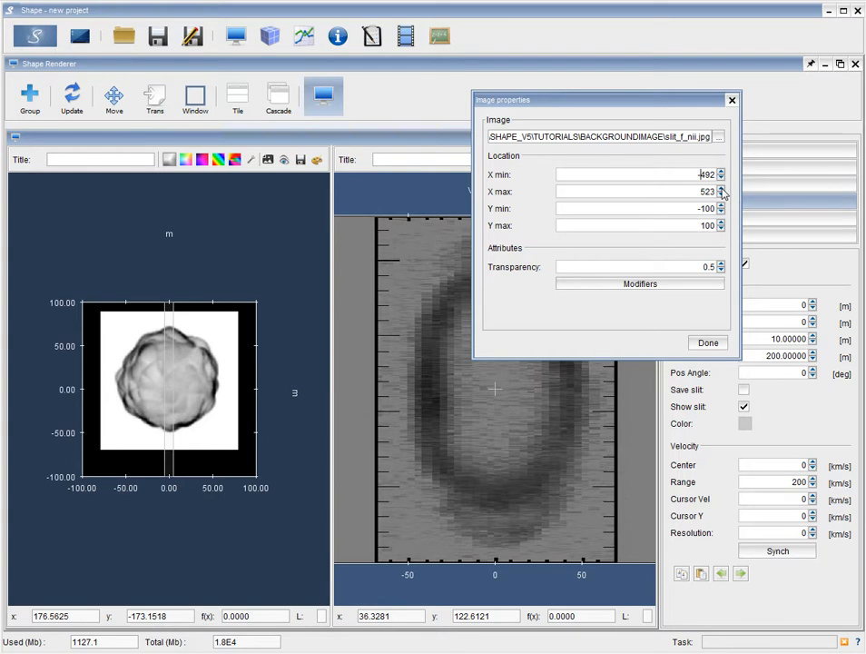
{"action": "left_click", "coordinate": [721, 194]}
{"action": "left_click", "coordinate": [721, 194]}
{"action": "left_click", "coordinate": [721, 194]}
{"action": "left_click", "coordinate": [721, 194]}
{"action": "left_click", "coordinate": [721, 194]}
{"action": "left_click", "coordinate": [720, 173]}
{"action": "left_click", "coordinate": [721, 172]}
{"action": "left_click", "coordinate": [720, 173]}
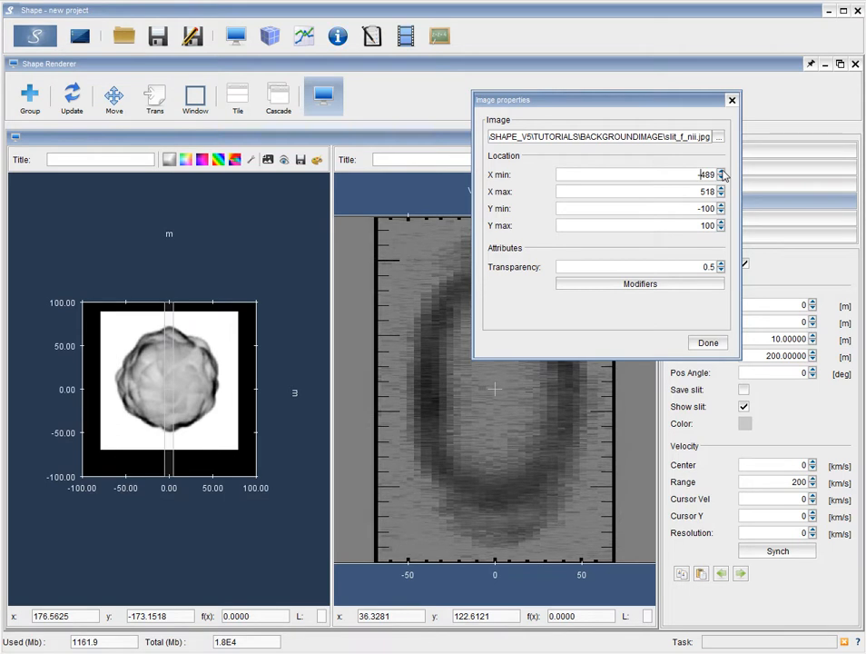
- Widen the slit image's horizontal location to X max 524 and X min -494
{"action": "left_click", "coordinate": [721, 195]}
{"action": "left_click", "coordinate": [721, 195]}
{"action": "left_click", "coordinate": [720, 195]}
{"action": "left_click", "coordinate": [720, 187]}
{"action": "left_click", "coordinate": [721, 187]}
{"action": "left_click", "coordinate": [720, 187]}
{"action": "left_click", "coordinate": [721, 179]}
{"action": "left_click", "coordinate": [721, 178]}
{"action": "left_click", "coordinate": [721, 179]}
{"action": "left_click", "coordinate": [721, 179]}
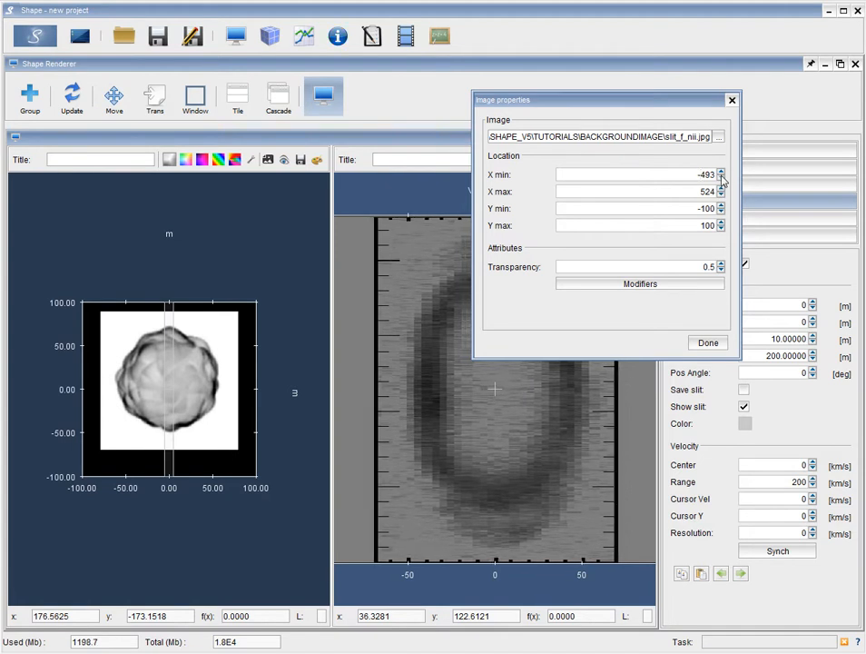
{"action": "left_click", "coordinate": [721, 179]}
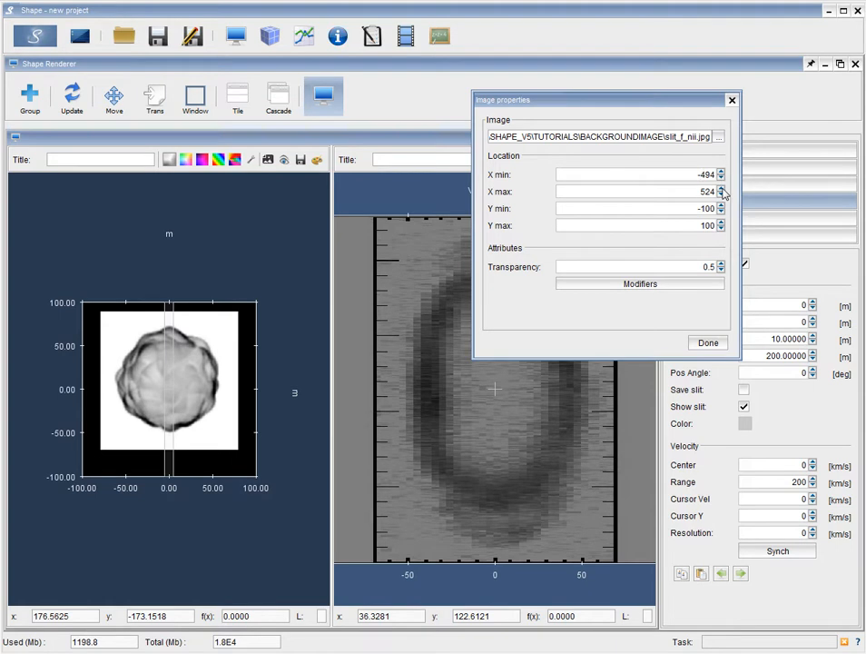
- Fine-tune the slit image's X max to 521
{"action": "left_click", "coordinate": [721, 188]}
{"action": "left_click", "coordinate": [721, 195]}
{"action": "left_click", "coordinate": [721, 195]}
{"action": "left_click", "coordinate": [720, 195]}
{"action": "left_click", "coordinate": [721, 195]}
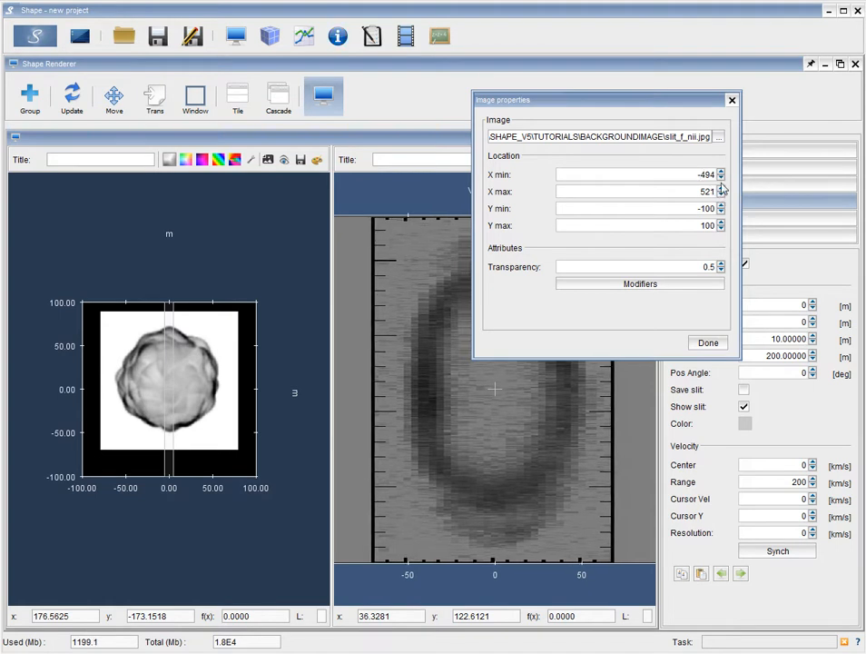
- Fine-tune the slit image's X min to -492 to align its velocity ticks, and close the image properties
{"action": "left_click", "coordinate": [721, 179]}
{"action": "left_click", "coordinate": [722, 172]}
{"action": "left_click", "coordinate": [721, 173]}
{"action": "left_click", "coordinate": [722, 173]}
{"action": "left_click", "coordinate": [722, 172]}
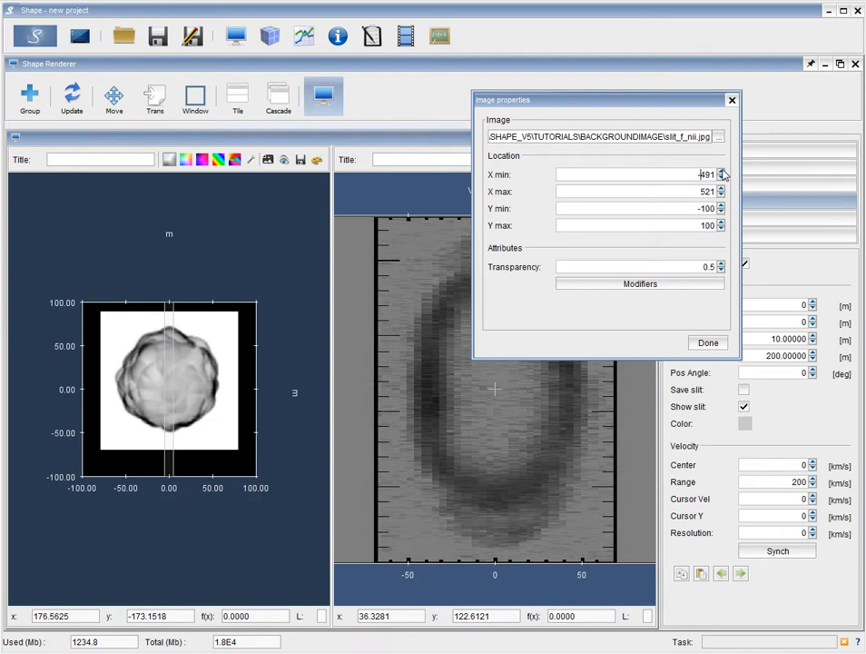
{"action": "left_click", "coordinate": [722, 178]}
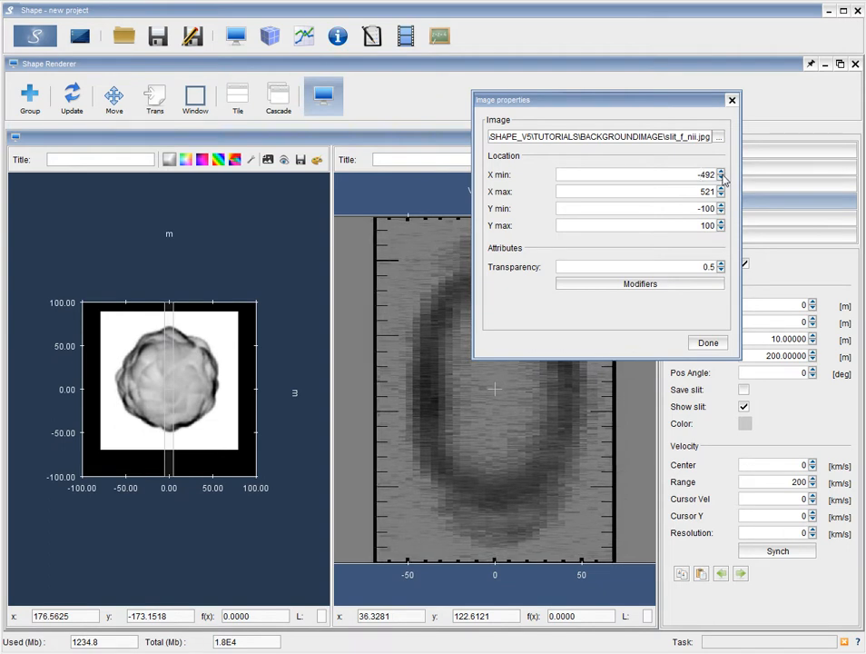
{"action": "left_click", "coordinate": [676, 177]}
{"action": "left_click_drag", "start_coordinate": [638, 100], "coordinate": [798, 109]}
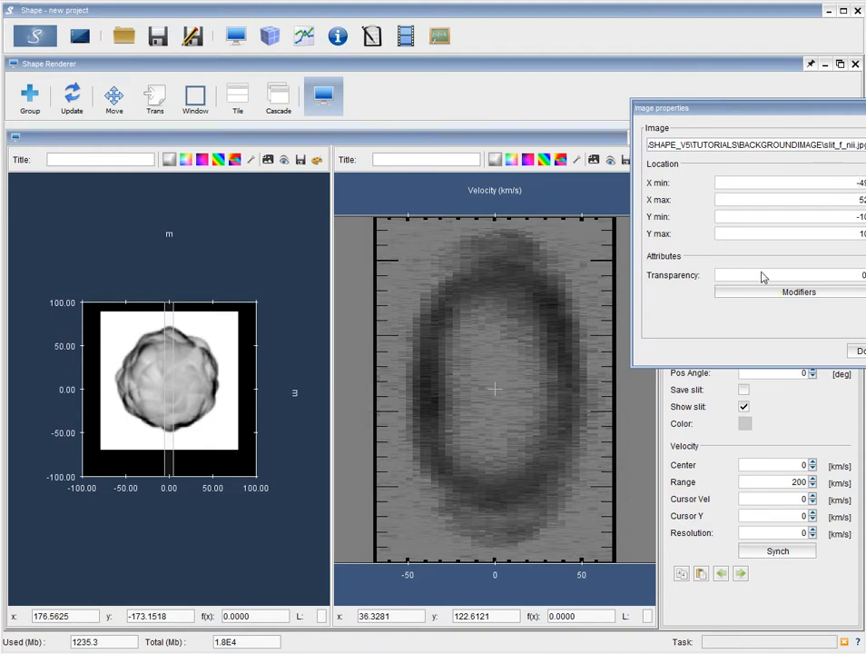
{"action": "left_click", "coordinate": [860, 352]}
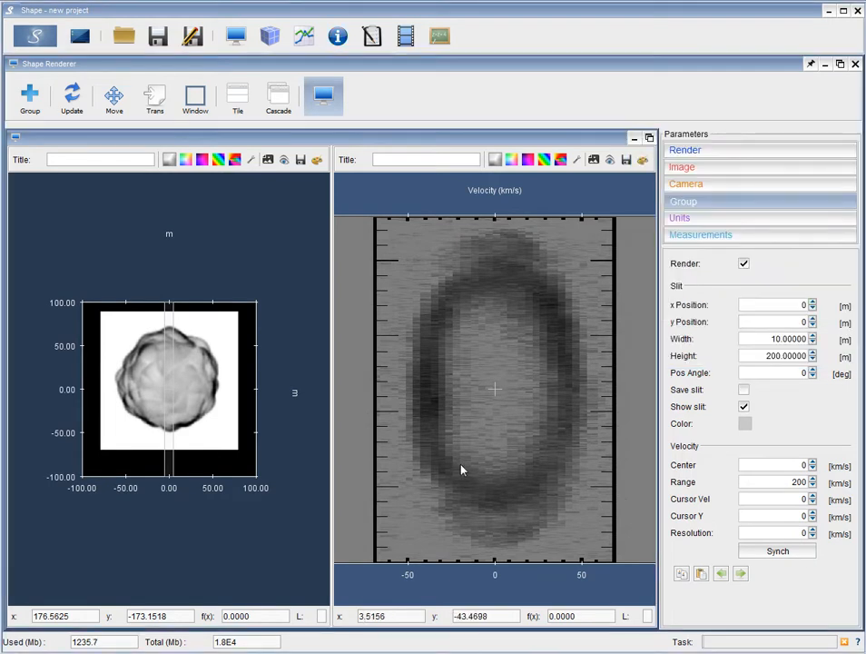
- Set the image display's plot area to a width and height of 512 and close its properties
{"action": "right_click", "coordinate": [233, 361]}
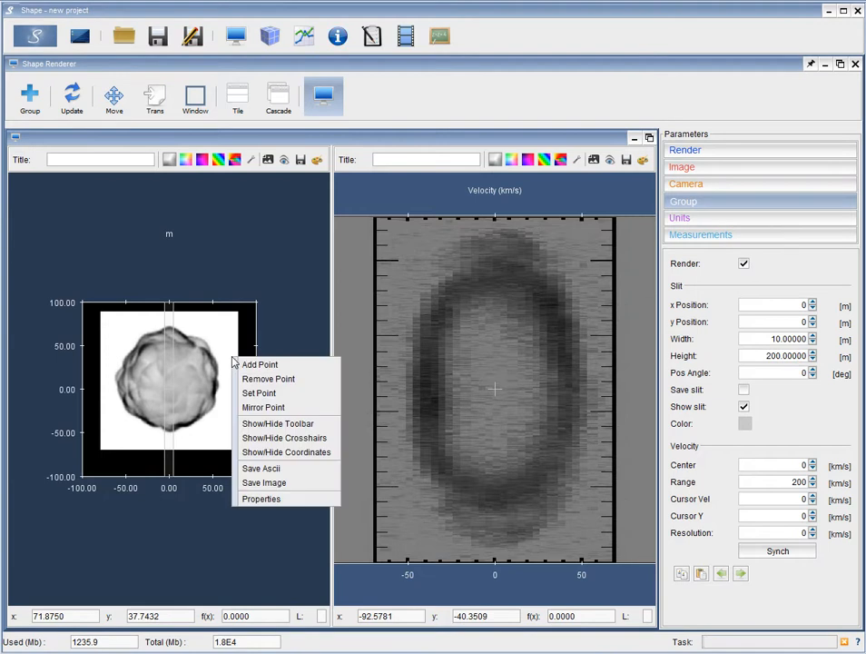
{"action": "left_click", "coordinate": [299, 500]}
{"action": "left_click_drag", "start_coordinate": [25, 500], "coordinate": [49, 520]}
{"action": "type", "text": "512512"}
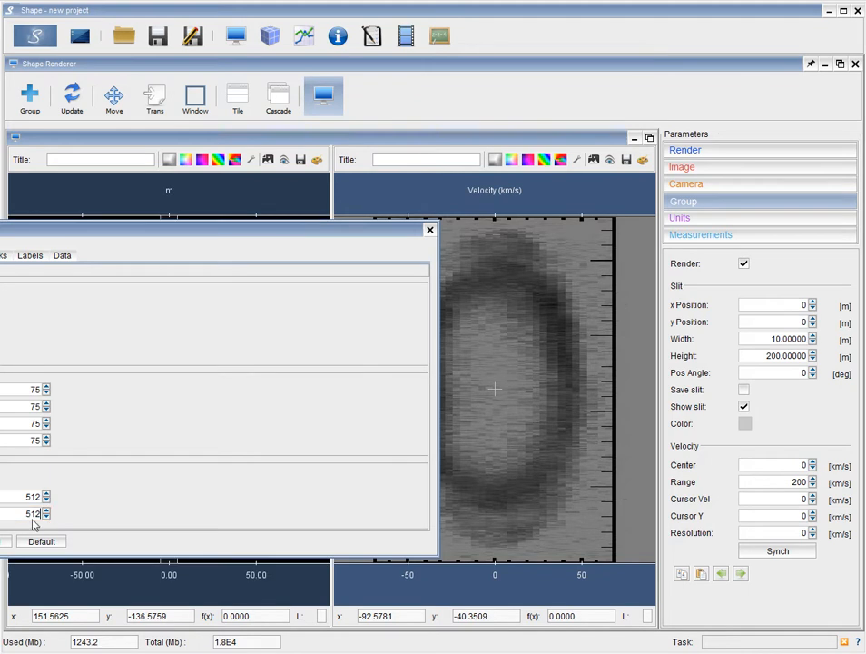
{"action": "left_click", "coordinate": [4, 541]}
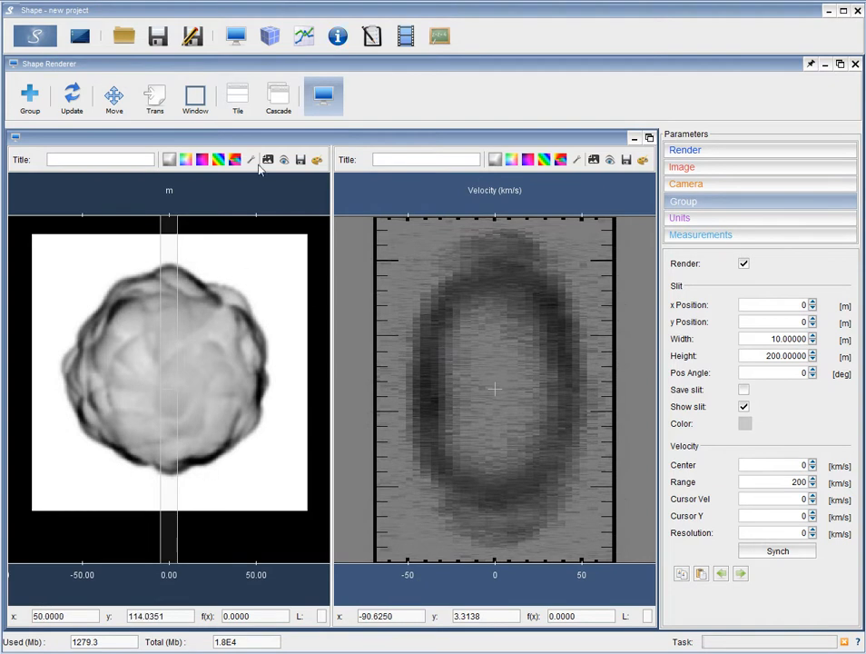
- Set the image display's background image location to Y min -80 and Y max 80, and close the image properties
{"action": "left_click", "coordinate": [287, 161]}
{"action": "left_click_drag", "start_coordinate": [291, 165], "coordinate": [564, 179]}
{"action": "double_click", "coordinate": [615, 259]}
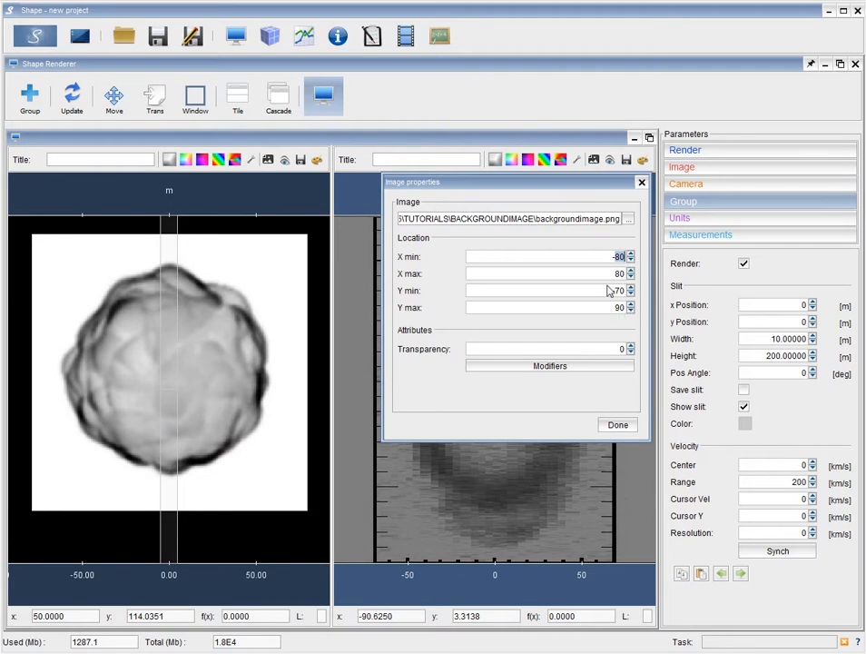
{"action": "left_click", "coordinate": [618, 291]}
{"action": "type", "text": "8"}
{"action": "key", "text": "Return"}
{"action": "left_click_drag", "start_coordinate": [615, 309], "coordinate": [620, 310]}
{"action": "type", "text": "8"}
{"action": "key", "text": "Return"}
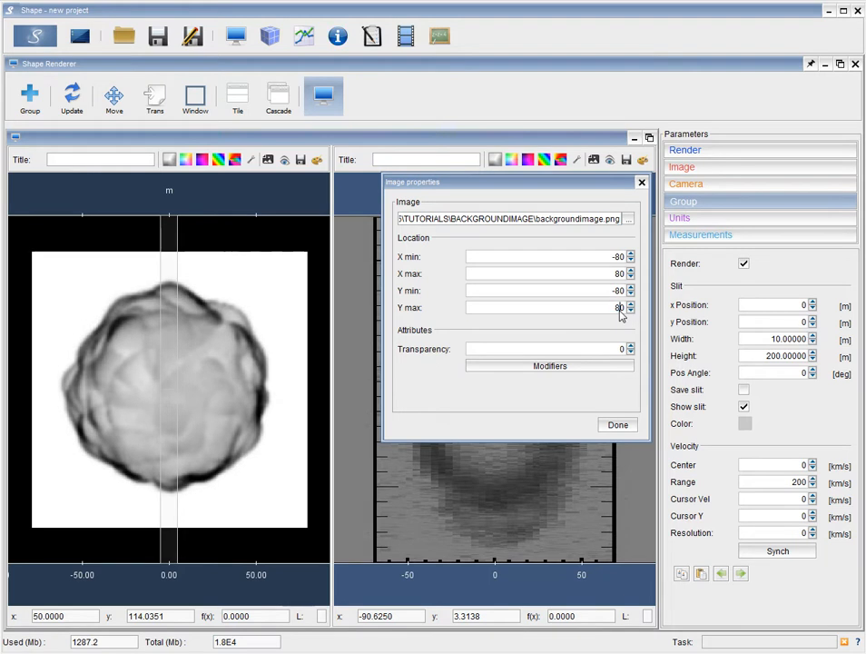
{"action": "left_click_drag", "start_coordinate": [577, 183], "coordinate": [823, 38]}
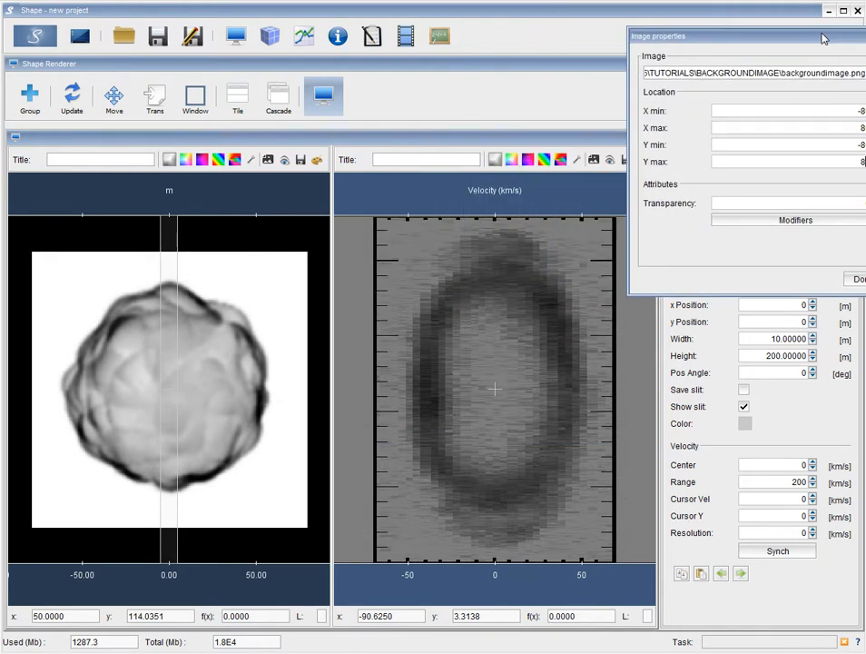
{"action": "left_click", "coordinate": [863, 280]}
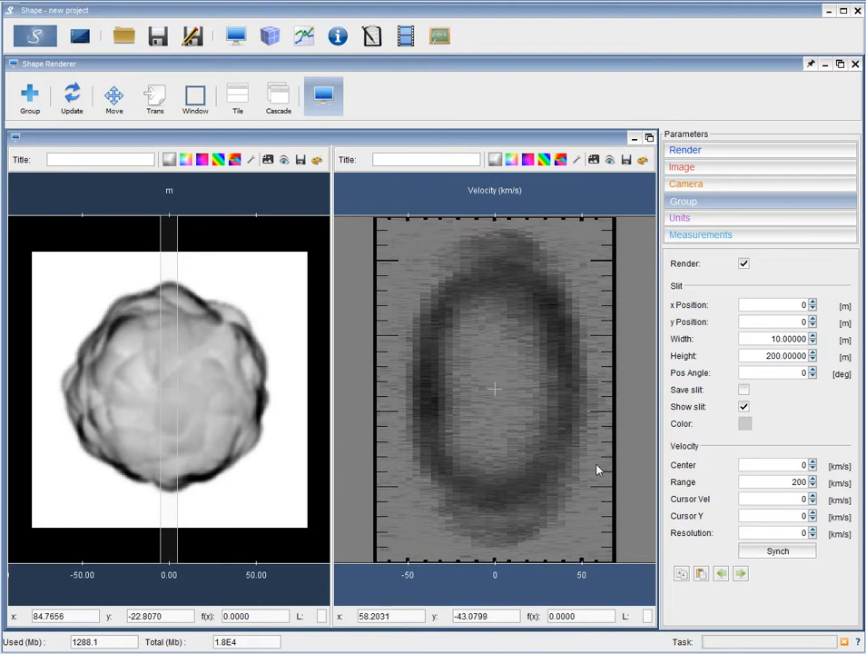
- Change the slit's colour to red
{"action": "left_click", "coordinate": [743, 425]}
{"action": "left_click", "coordinate": [729, 391]}
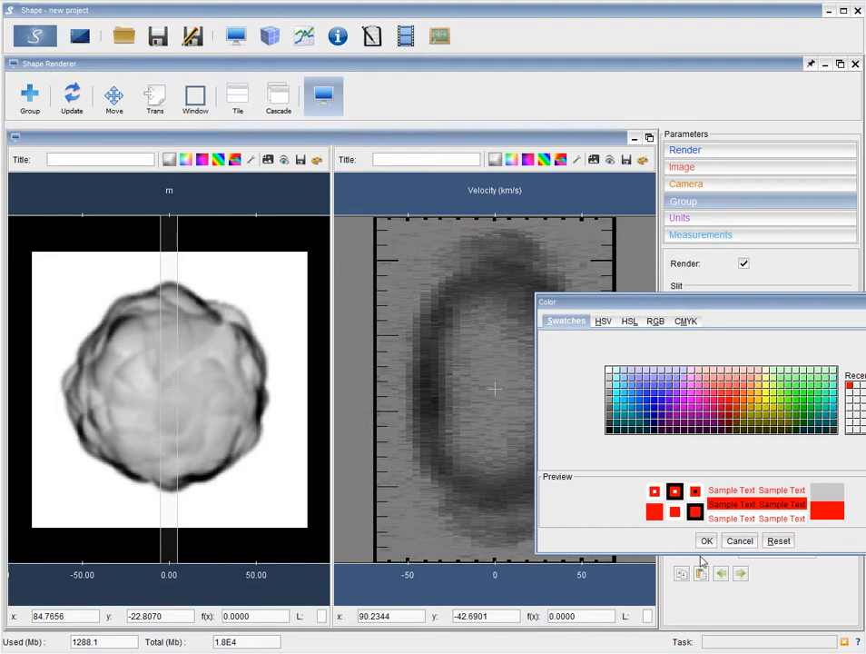
{"action": "left_click", "coordinate": [706, 540]}
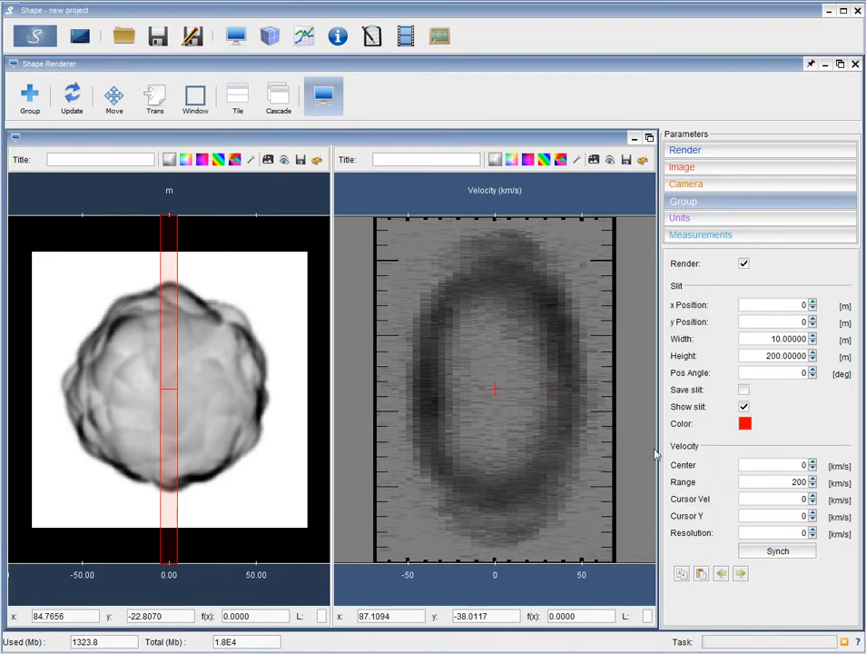
- Move the velocity cursor to the ring's upper edge, at about 2.7 km/s and Y about 64.7
{"action": "left_click", "coordinate": [115, 98]}
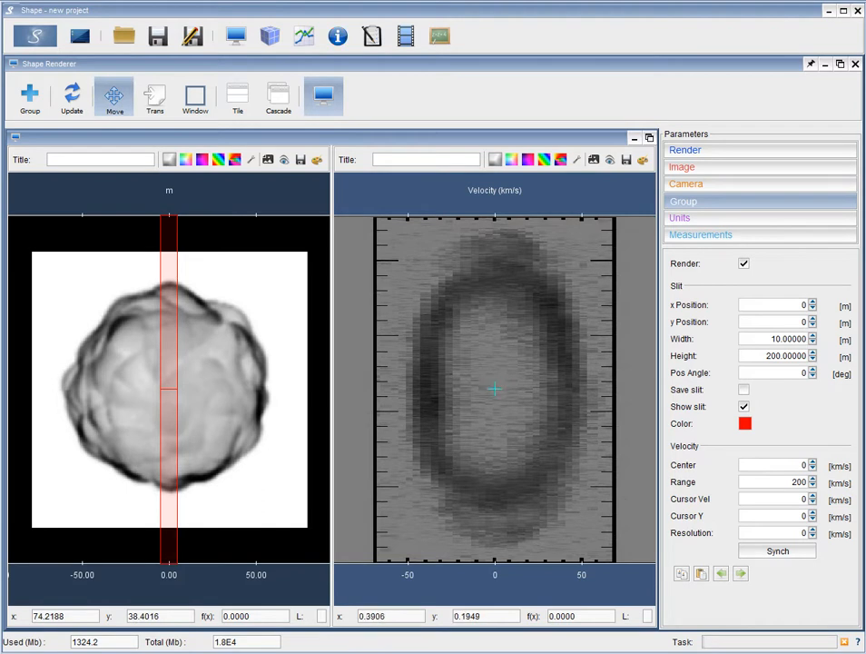
{"action": "left_click_drag", "start_coordinate": [495, 389], "coordinate": [499, 276]}
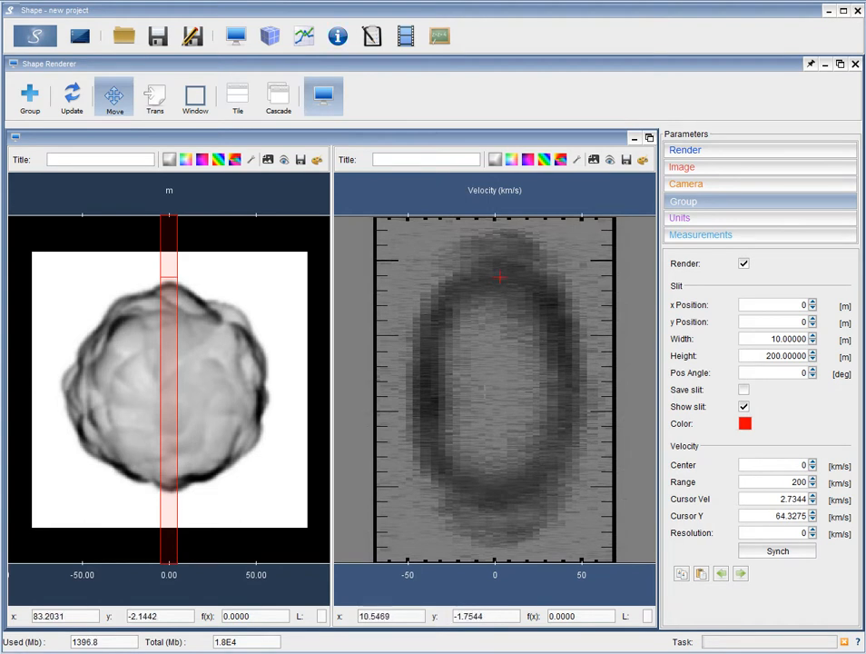
{"action": "left_click", "coordinate": [501, 276]}
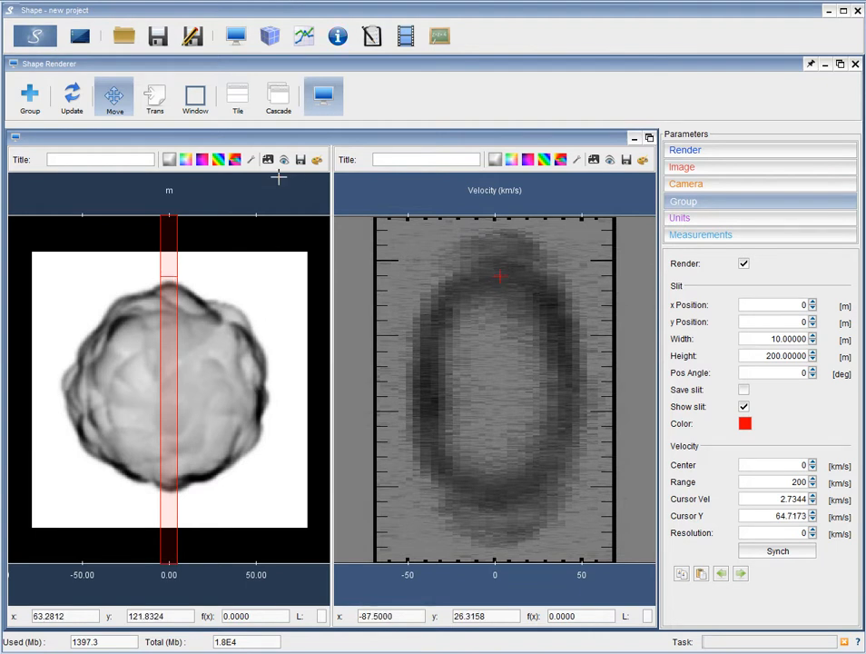
- Set the image display's background image location to X min -85 and X max 85
{"action": "left_click", "coordinate": [284, 161]}
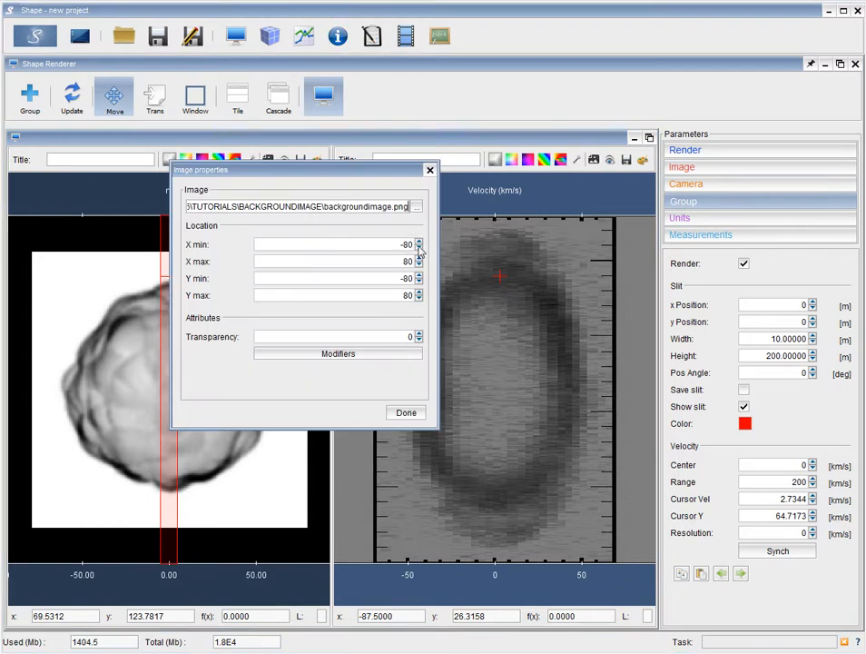
{"action": "left_click", "coordinate": [418, 249]}
{"action": "left_click", "coordinate": [418, 249]}
{"action": "left_click", "coordinate": [418, 249]}
{"action": "left_click", "coordinate": [418, 249]}
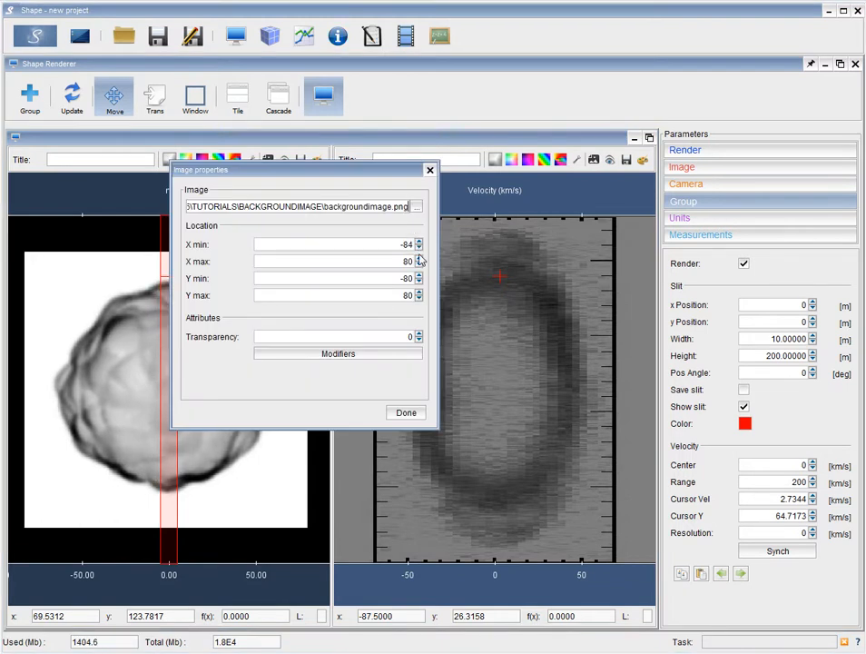
{"action": "left_click", "coordinate": [418, 248]}
{"action": "left_click", "coordinate": [418, 259]}
{"action": "left_click", "coordinate": [418, 259]}
{"action": "left_click", "coordinate": [418, 258]}
{"action": "left_click", "coordinate": [419, 259]}
{"action": "left_click", "coordinate": [419, 259]}
- Set the background image's Y min to -85 and Y max to 85, and close the image properties
{"action": "left_click", "coordinate": [418, 281]}
{"action": "left_click", "coordinate": [419, 282]}
{"action": "left_click", "coordinate": [418, 281]}
{"action": "left_click", "coordinate": [418, 281]}
{"action": "left_click", "coordinate": [419, 282]}
{"action": "left_click", "coordinate": [418, 293]}
{"action": "left_click", "coordinate": [419, 293]}
{"action": "left_click", "coordinate": [419, 293]}
{"action": "left_click", "coordinate": [418, 293]}
{"action": "left_click", "coordinate": [419, 293]}
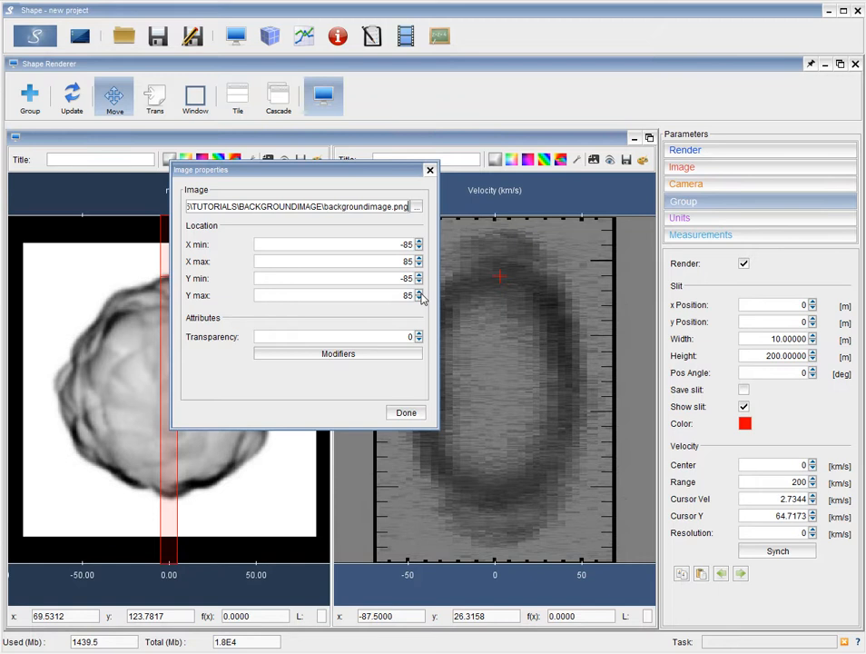
{"action": "left_click", "coordinate": [410, 414]}
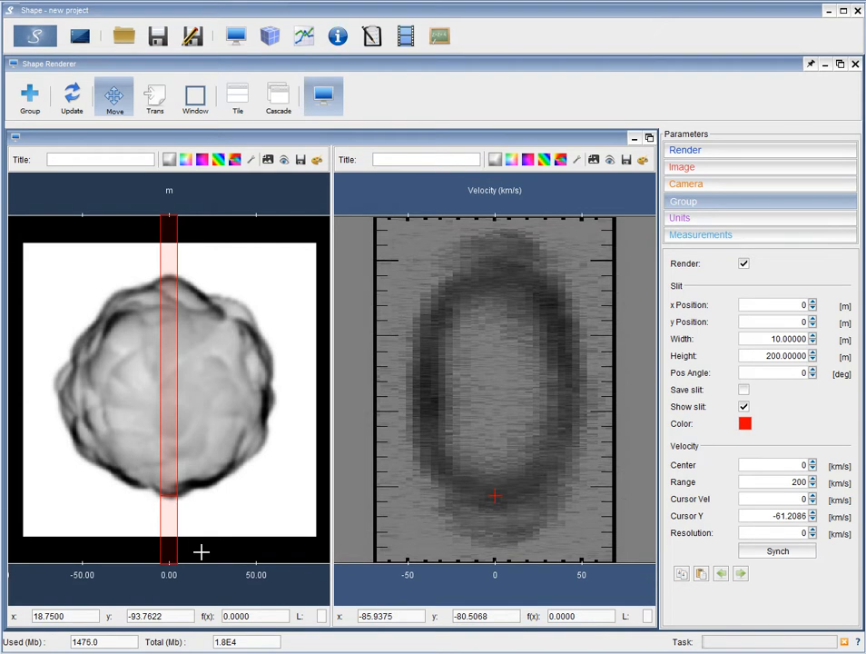
- Open the 3D module, set the Render view's background to Observed, and close the camera options
{"action": "left_click", "coordinate": [272, 39]}
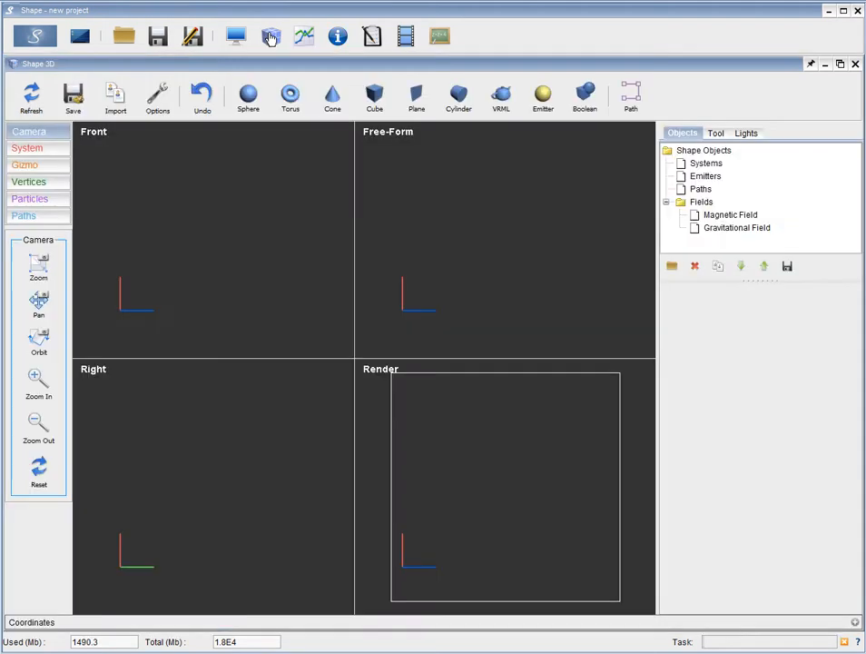
{"action": "left_click", "coordinate": [386, 363]}
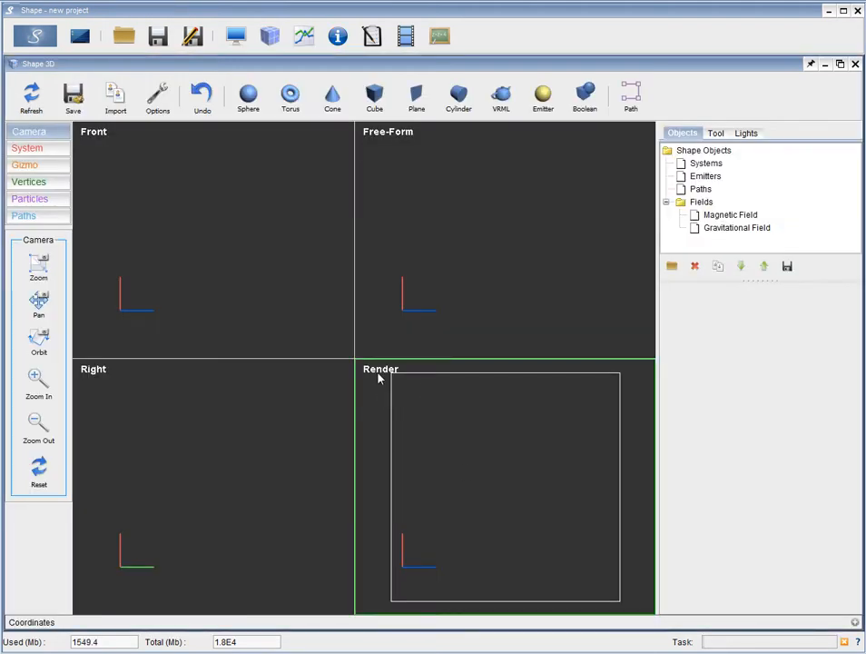
{"action": "right_click", "coordinate": [377, 375]}
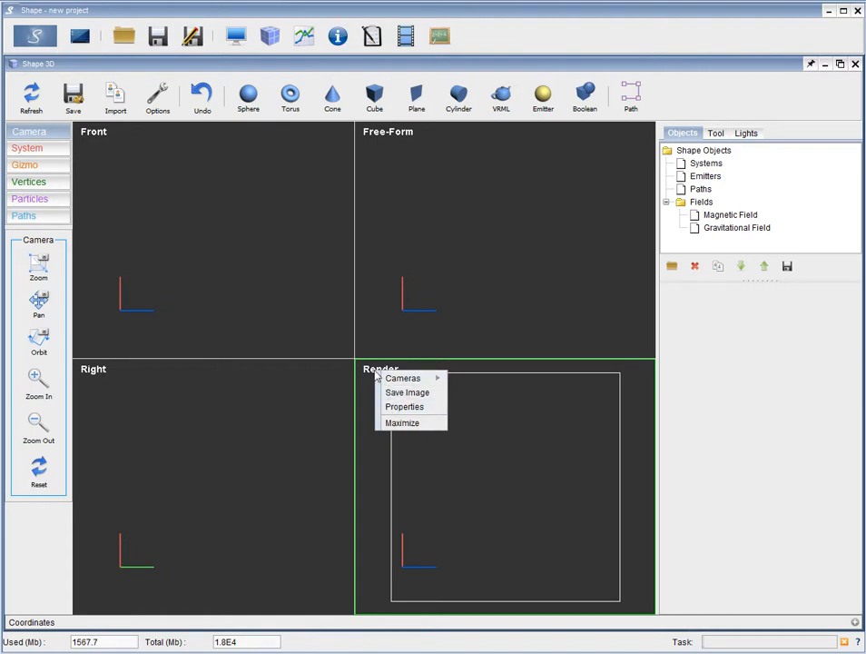
{"action": "left_click", "coordinate": [406, 408]}
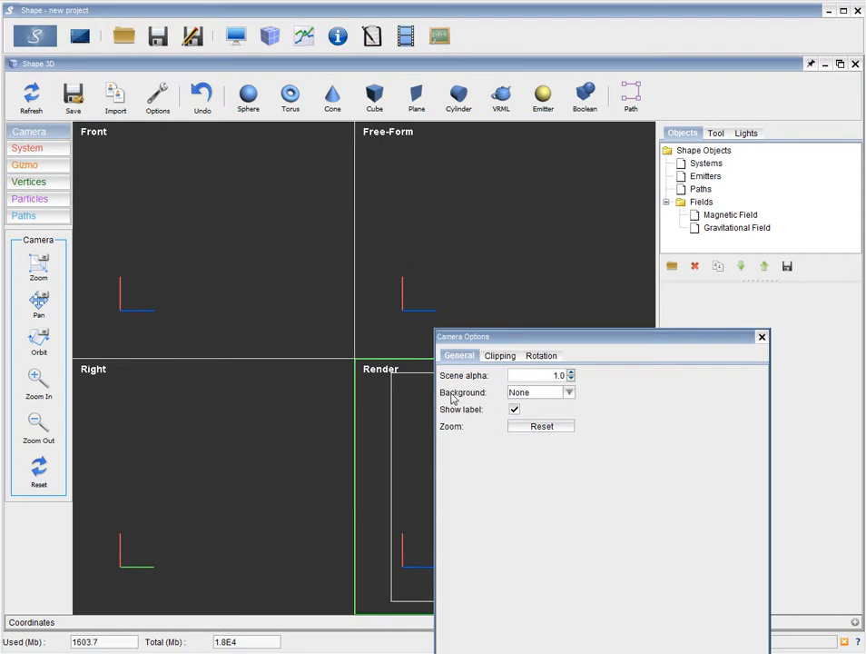
{"action": "left_click", "coordinate": [570, 393]}
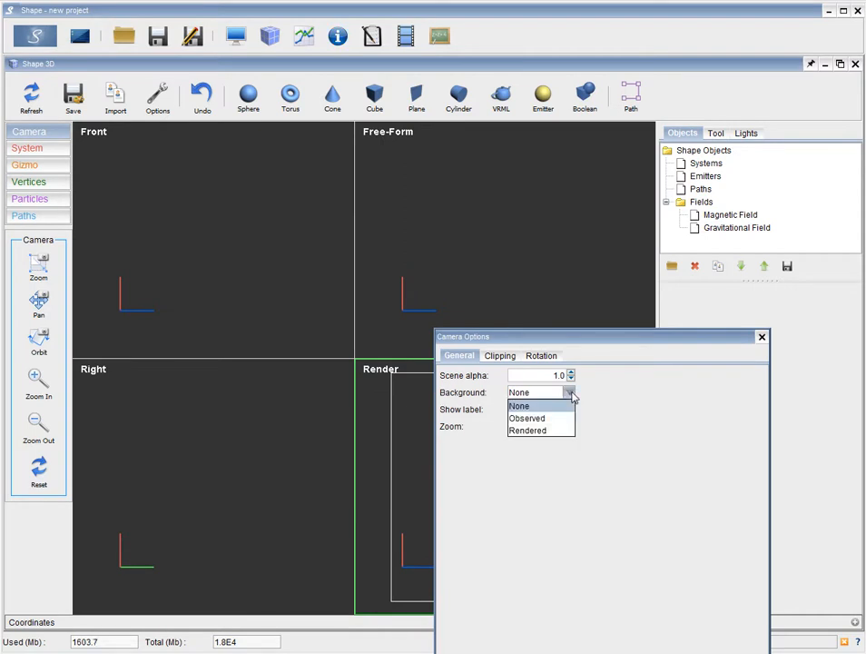
{"action": "left_click", "coordinate": [551, 418]}
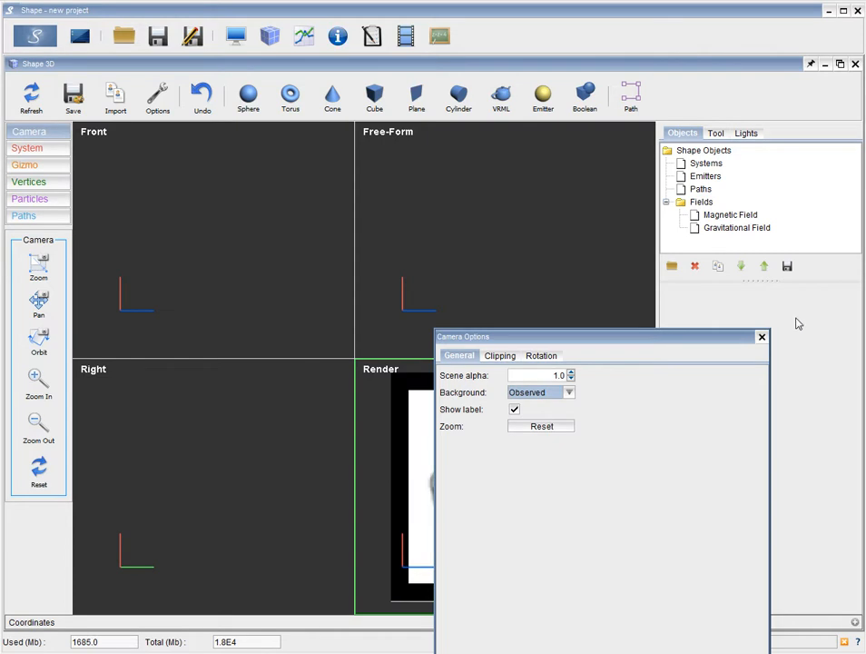
{"action": "left_click", "coordinate": [762, 337]}
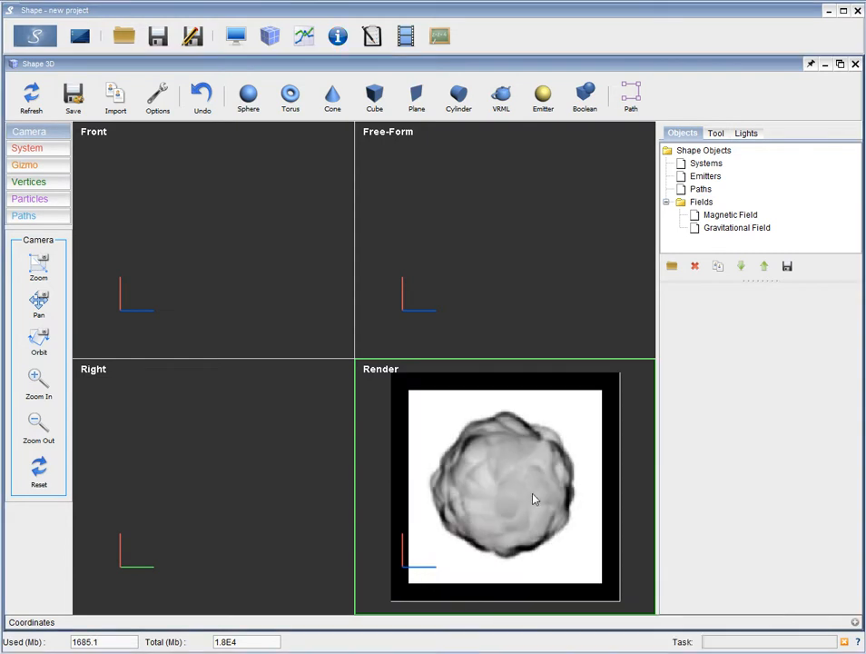
- Return to the Renderer and use the Trans tool to fade the image display's background to a transparency of about 0.87
{"action": "left_click", "coordinate": [237, 38]}
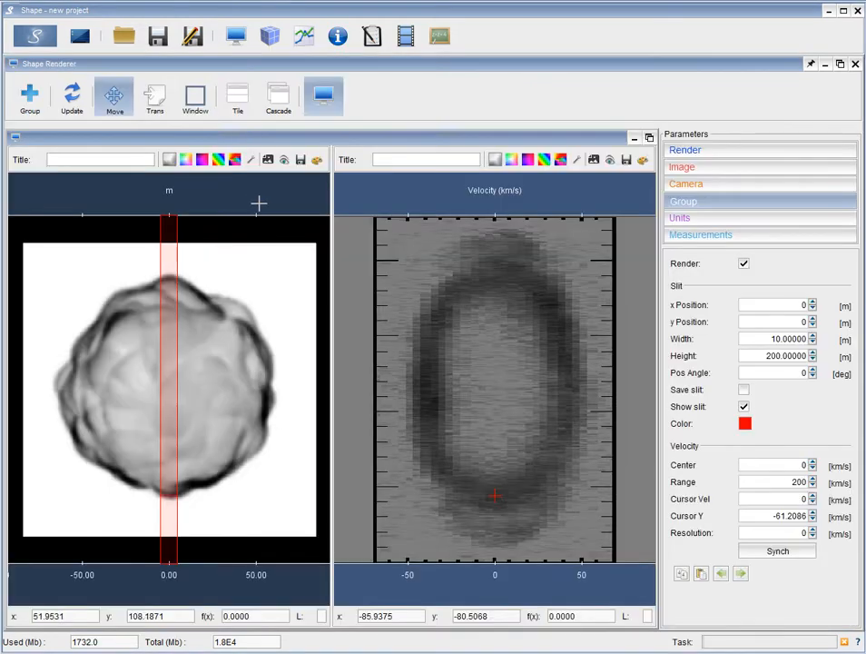
{"action": "left_click", "coordinate": [156, 96]}
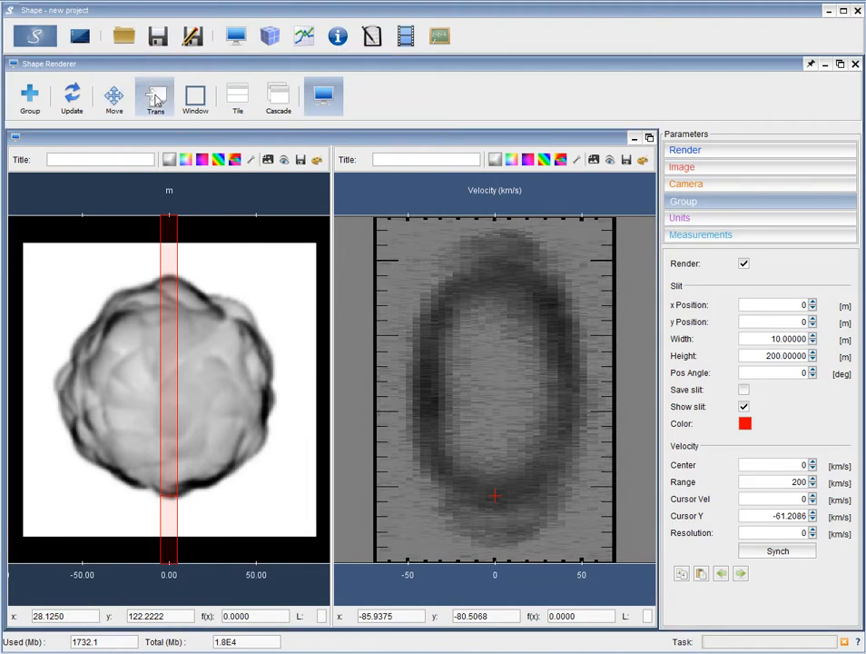
{"action": "left_click_drag", "start_coordinate": [170, 425], "coordinate": [218, 426]}
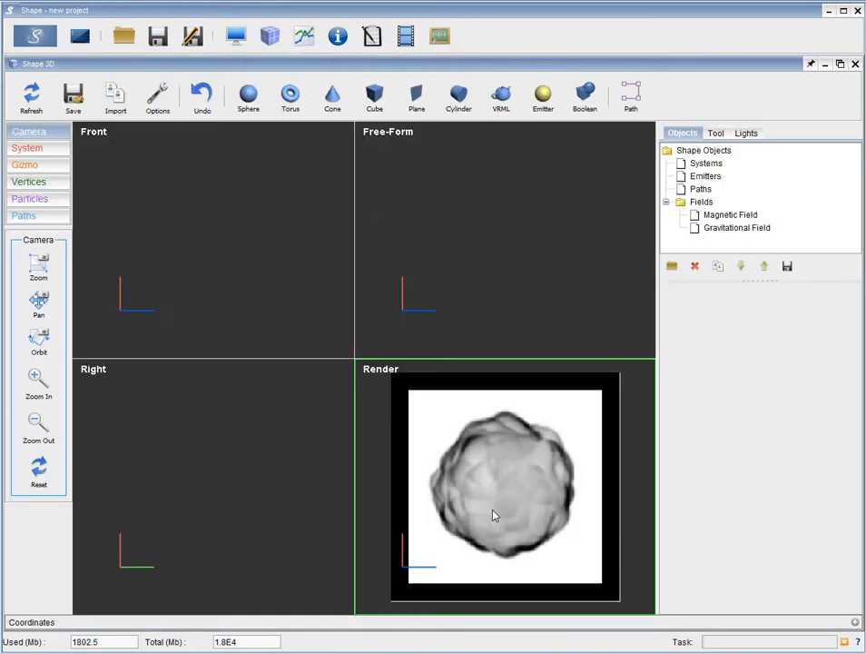
- In the 3D module, open the Render view's camera properties and set the scene alpha to 0.3
{"action": "right_click", "coordinate": [379, 370]}
{"action": "left_click", "coordinate": [407, 402]}
{"action": "left_click_drag", "start_coordinate": [523, 322], "coordinate": [222, 166]}
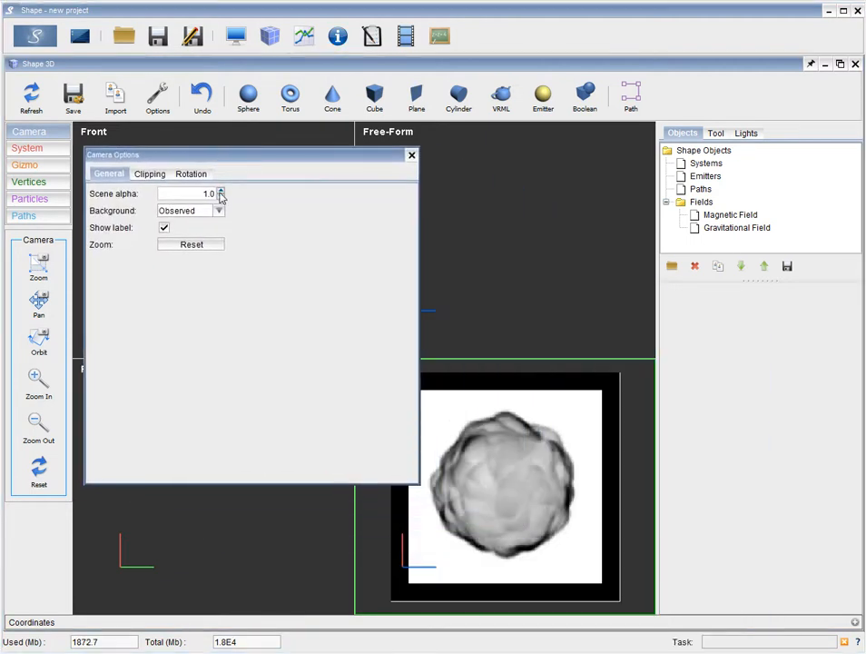
{"action": "left_click", "coordinate": [219, 197]}
{"action": "left_click", "coordinate": [220, 197]}
{"action": "left_click", "coordinate": [220, 197]}
{"action": "left_click", "coordinate": [220, 197]}
{"action": "left_click", "coordinate": [220, 197]}
{"action": "left_click", "coordinate": [220, 197]}
{"action": "left_click", "coordinate": [220, 197]}
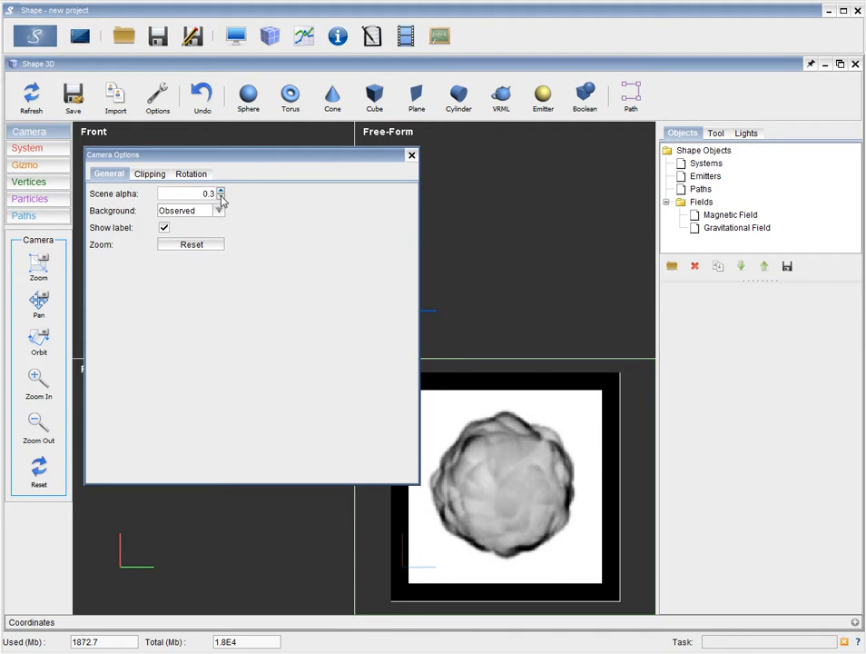
{"action": "left_click", "coordinate": [220, 197]}
{"action": "left_click", "coordinate": [220, 191]}
{"action": "left_click", "coordinate": [219, 191]}
{"action": "left_click", "coordinate": [219, 191]}
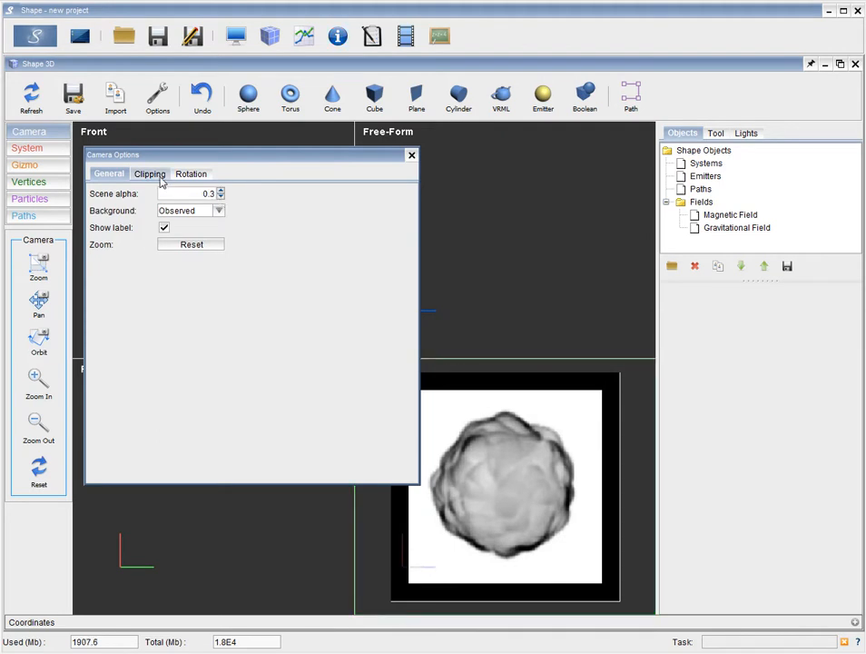
- Review the Render view's rotation and clipping options, and close the camera options
{"action": "left_click", "coordinate": [191, 174]}
{"action": "left_click", "coordinate": [147, 175]}
{"action": "left_click", "coordinate": [113, 174]}
{"action": "left_click", "coordinate": [150, 174]}
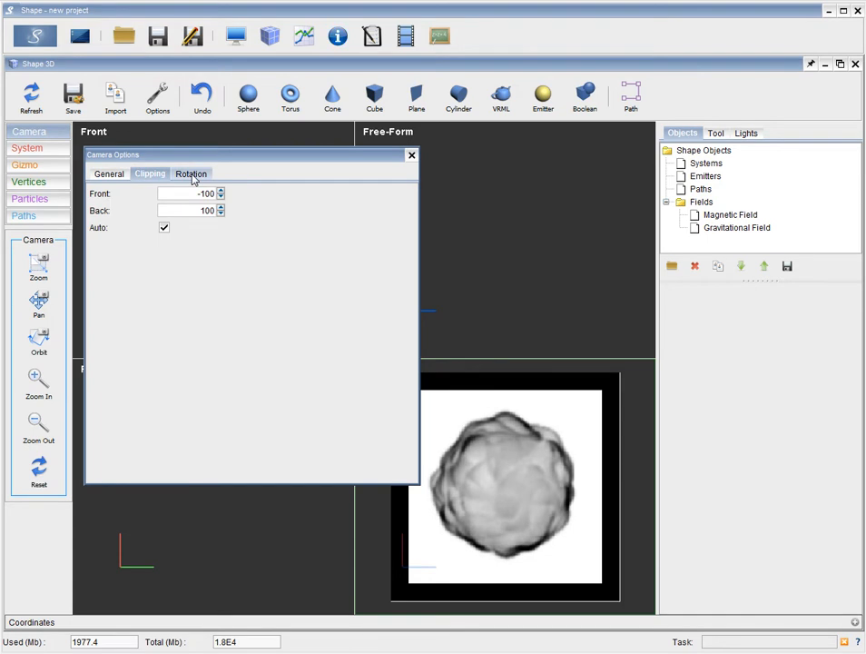
{"action": "left_click", "coordinate": [104, 175]}
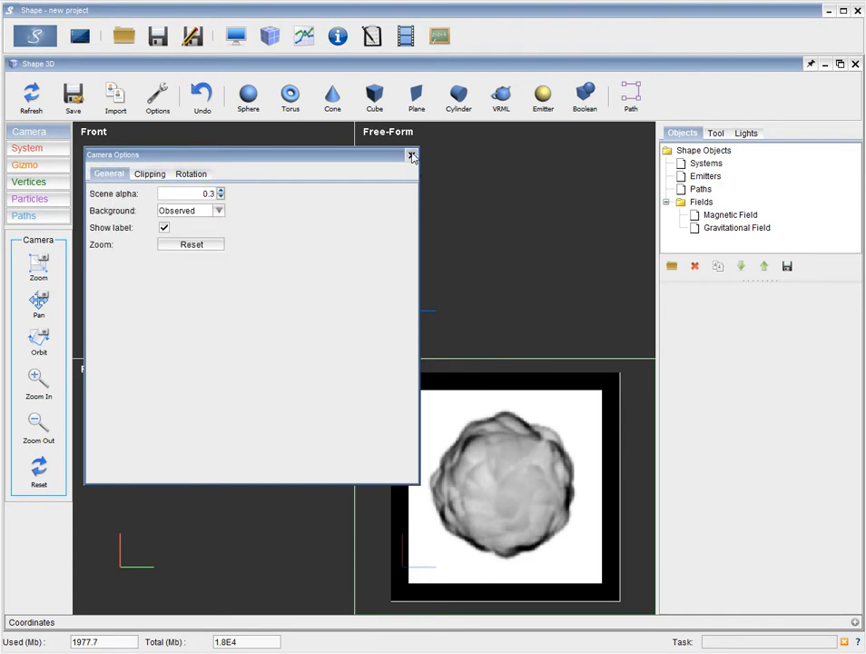
{"action": "left_click", "coordinate": [412, 155]}
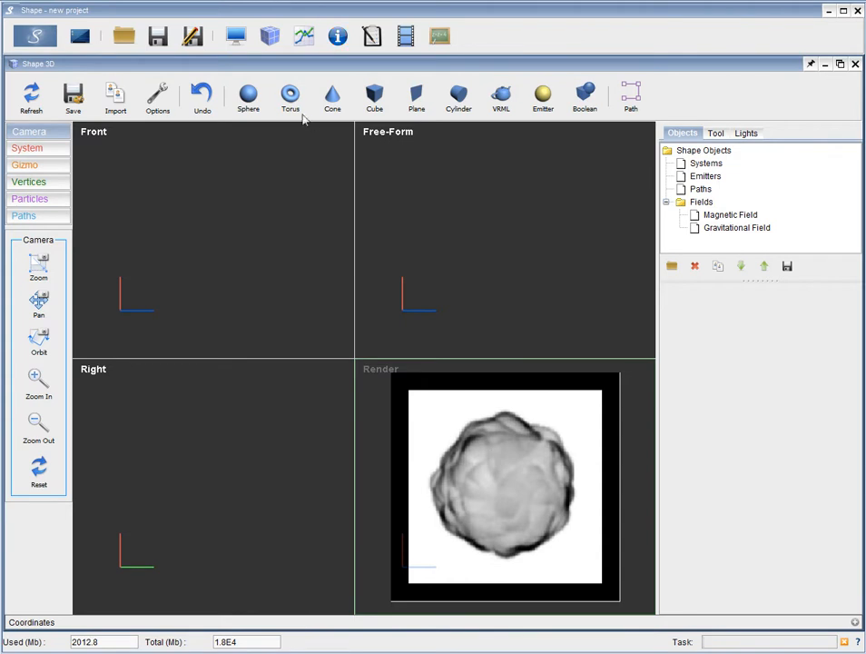
- Draw a sphere with a radius of about 62.4 from the centre of the Front view
{"action": "left_click", "coordinate": [248, 95]}
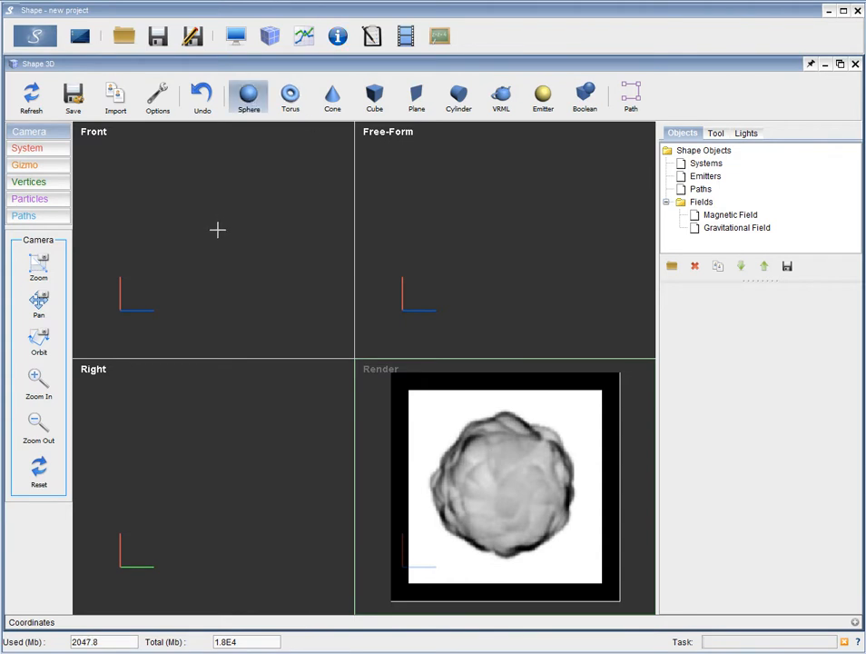
{"action": "left_click_drag", "start_coordinate": [215, 245], "coordinate": [347, 301]}
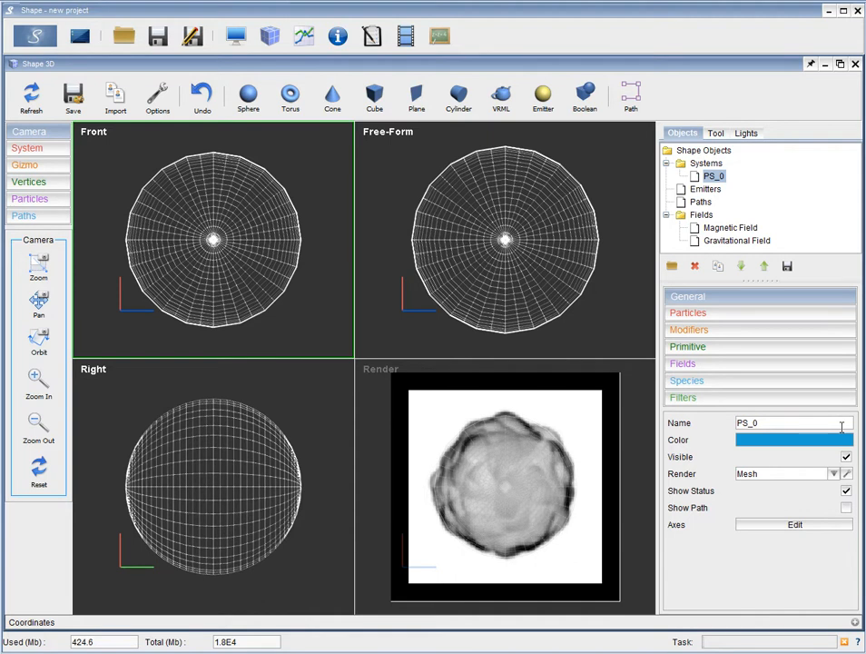
- In the Renderer, add an Invert modifier to the image display's background image, apply it, and close the image properties
{"action": "left_click", "coordinate": [236, 38]}
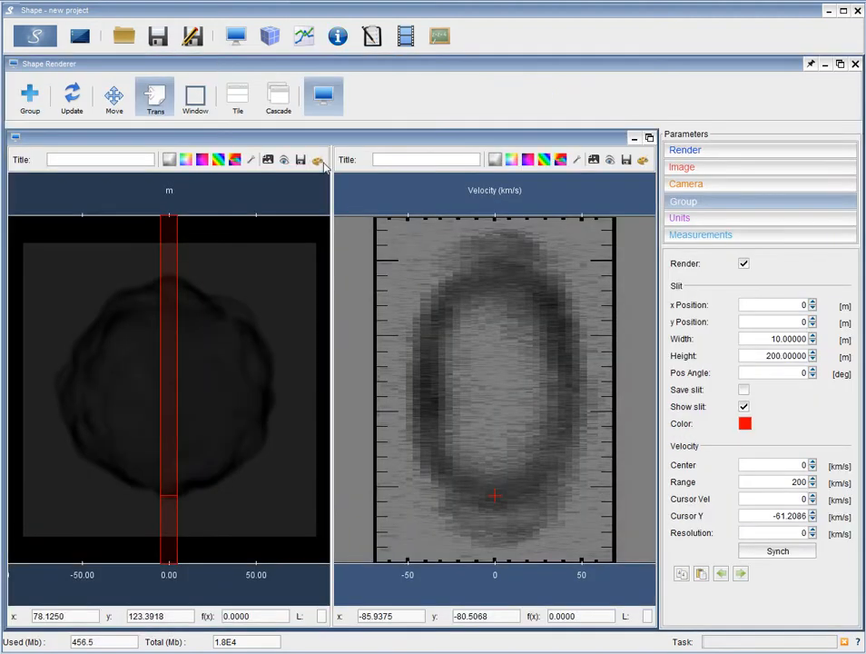
{"action": "left_click", "coordinate": [281, 160]}
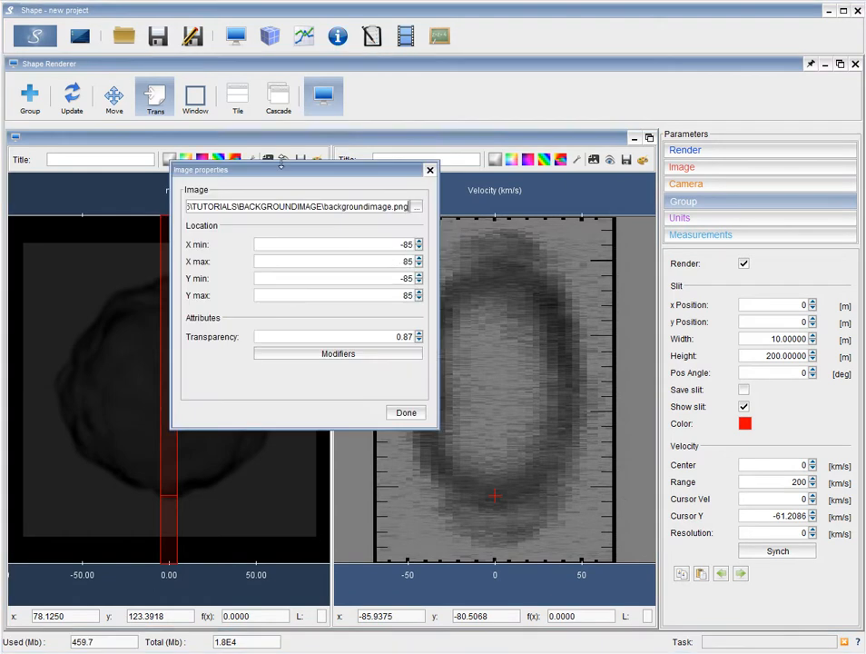
{"action": "left_click", "coordinate": [385, 354]}
{"action": "left_click_drag", "start_coordinate": [522, 305], "coordinate": [368, 186]}
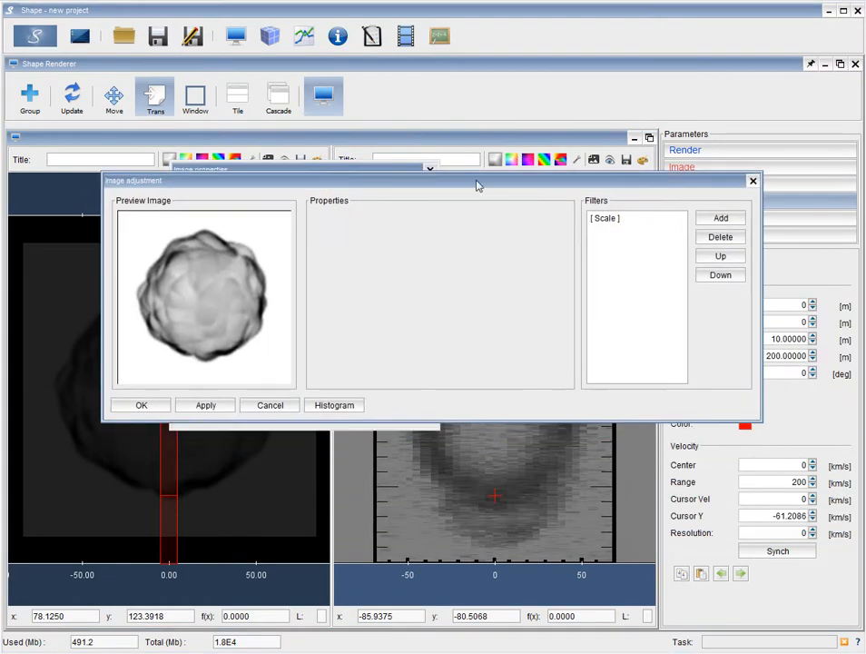
{"action": "left_click", "coordinate": [720, 220]}
{"action": "left_click", "coordinate": [381, 244]}
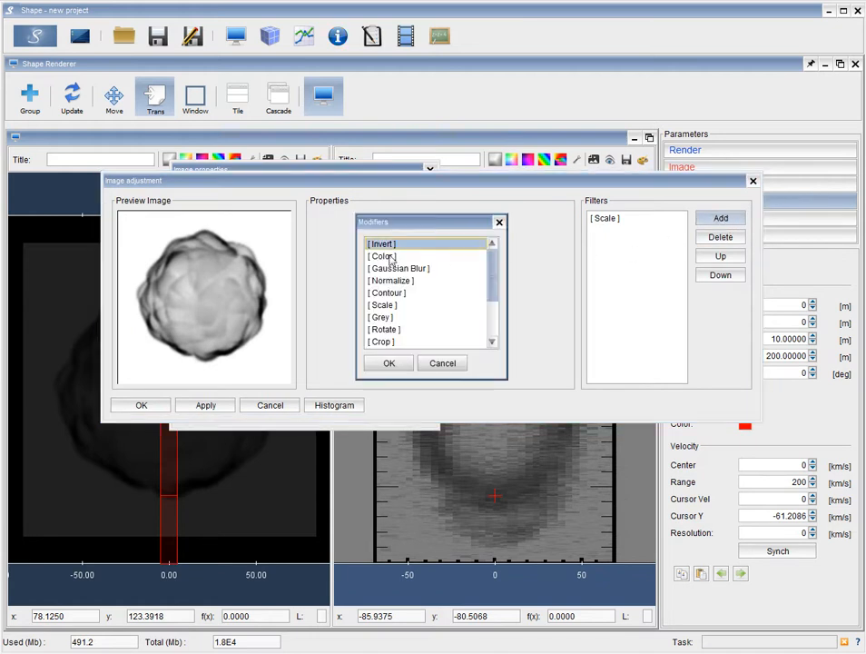
{"action": "left_click", "coordinate": [388, 363]}
{"action": "left_click", "coordinate": [143, 405]}
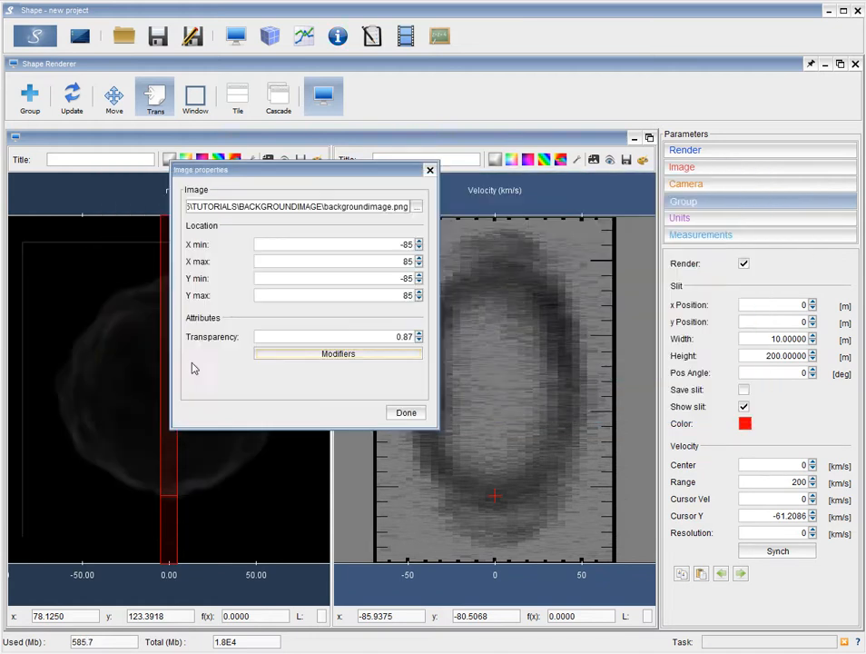
{"action": "left_click", "coordinate": [430, 170]}
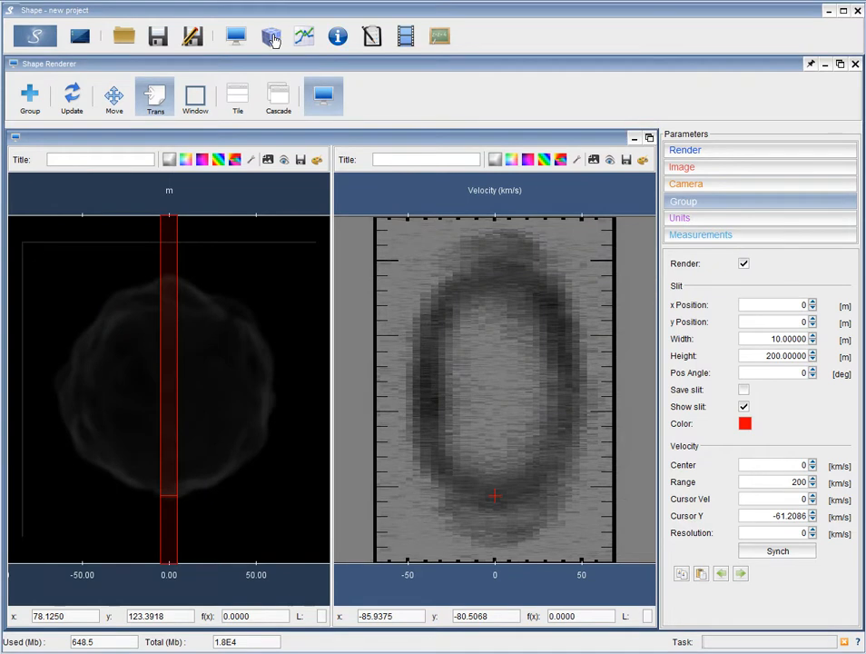
- Return to the 3D module and set the line width of the sphere primitive to 3
{"action": "left_click", "coordinate": [193, 36]}
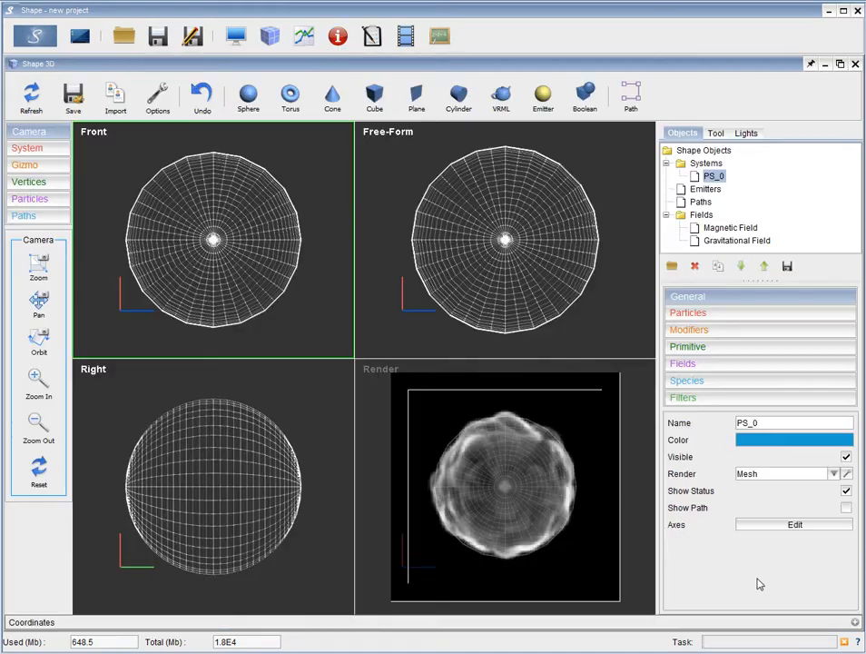
{"action": "left_click", "coordinate": [761, 354]}
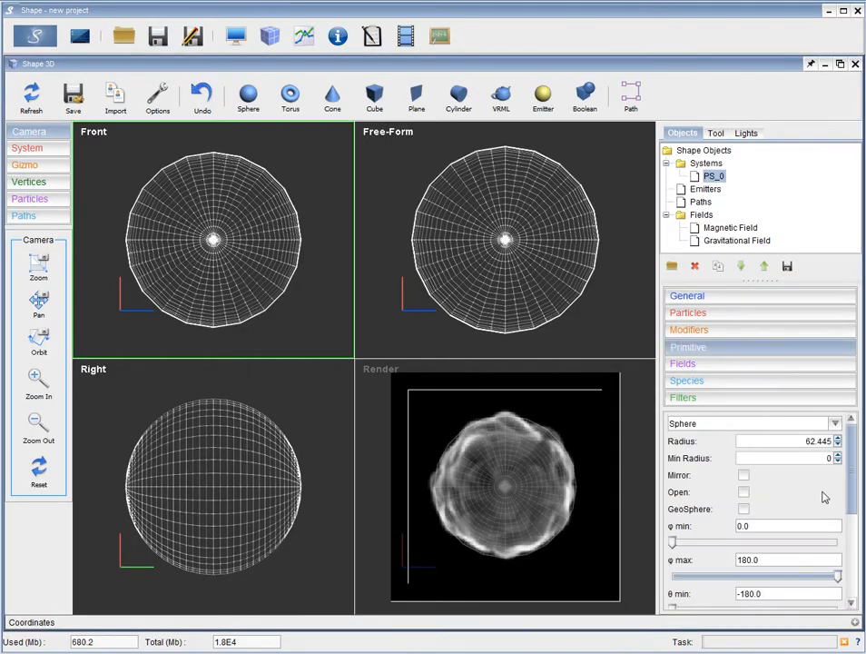
{"action": "scroll", "coordinate": [829, 558], "scroll_direction": "down", "scroll_amount": 5}
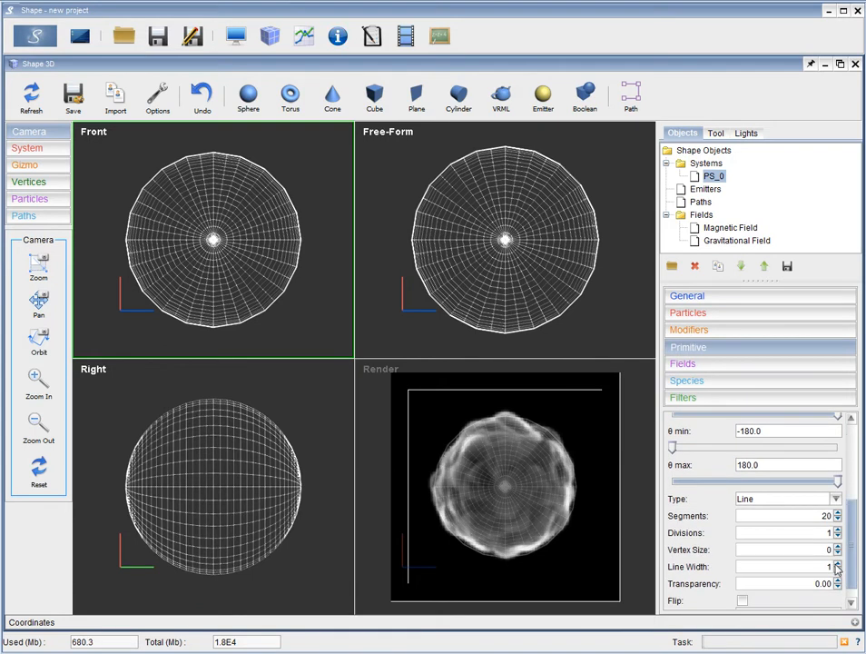
{"action": "left_click", "coordinate": [838, 564]}
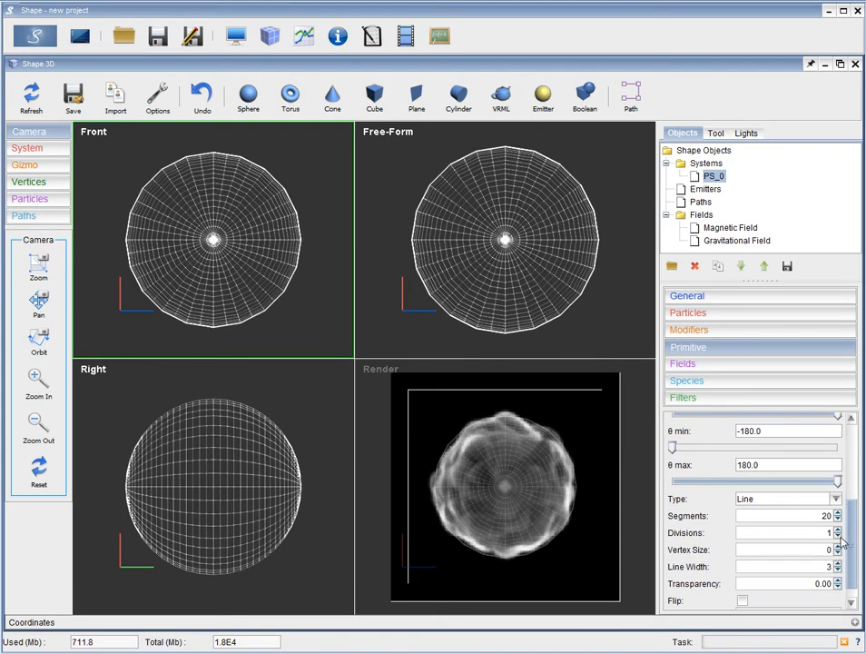